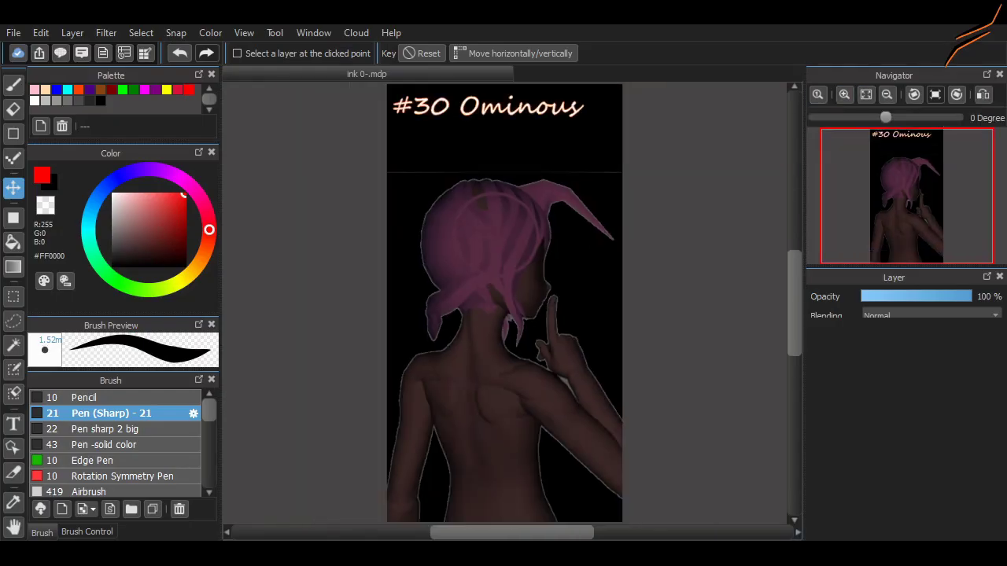
Sketch the draped sleeve outline over the left shoulder and arm in green (#00FF00) with the Pen (Sharp) brush.
key(b)
scroll(410, 252, down, 3)
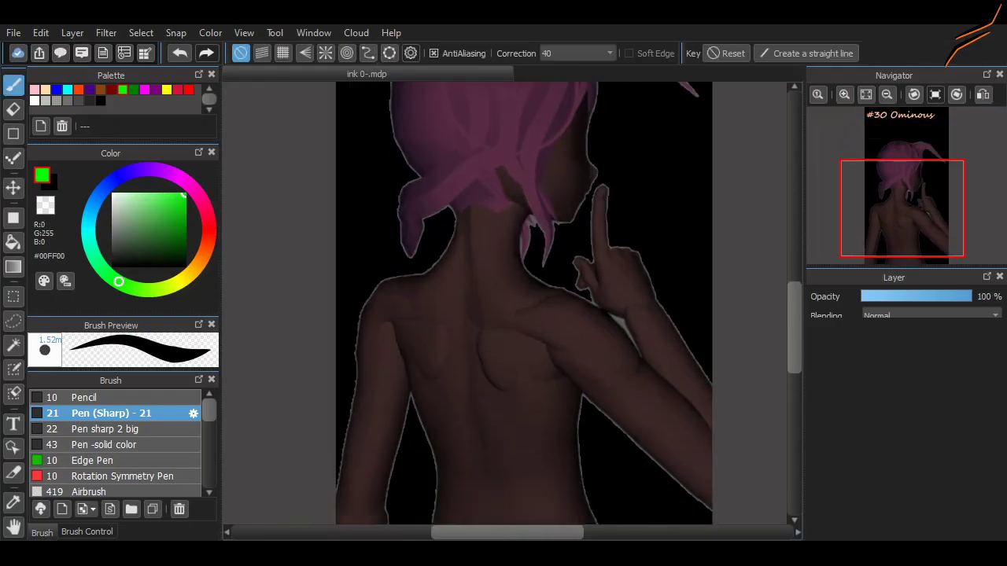
key(ctrl+z)
drag(422, 206, 337, 275)
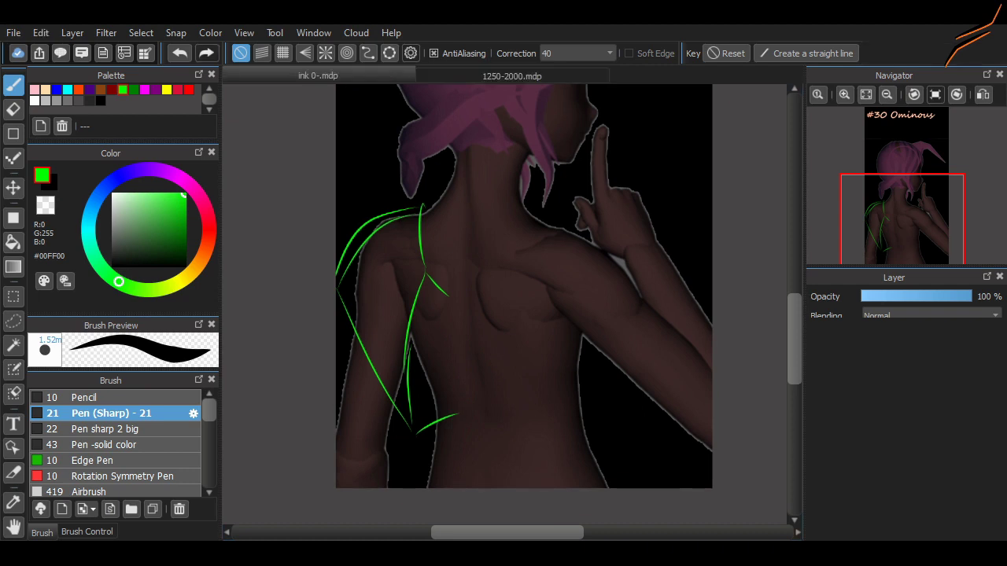
Sketch the neckline band, the upper-back line and the right armhole of the top in green.
scroll(231, 179, down, 1)
scroll(708, 304, up, 1)
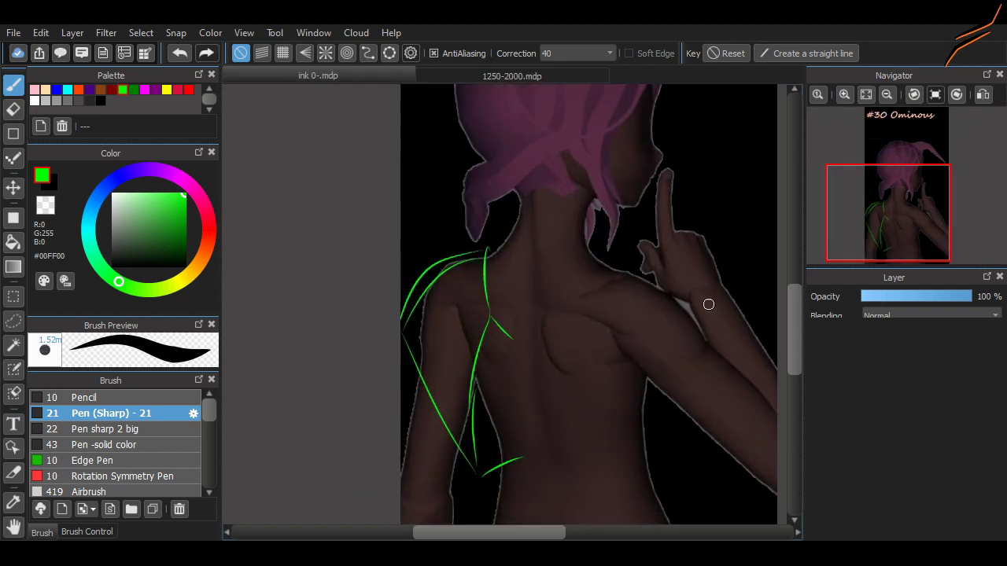
scroll(545, 344, right, 2)
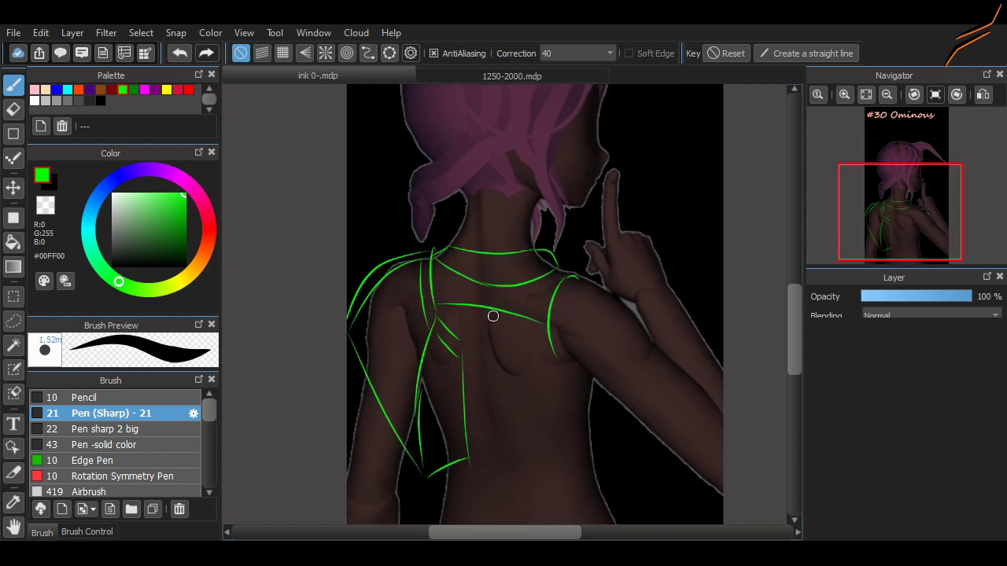
Consult the 1250-2000.mdp document, then sketch the top's curved waist hem, right side seam and left hip line in ink 0-.mdp.
click(460, 75)
click(318, 76)
scroll(593, 390, up, 3)
scroll(576, 310, down, 4)
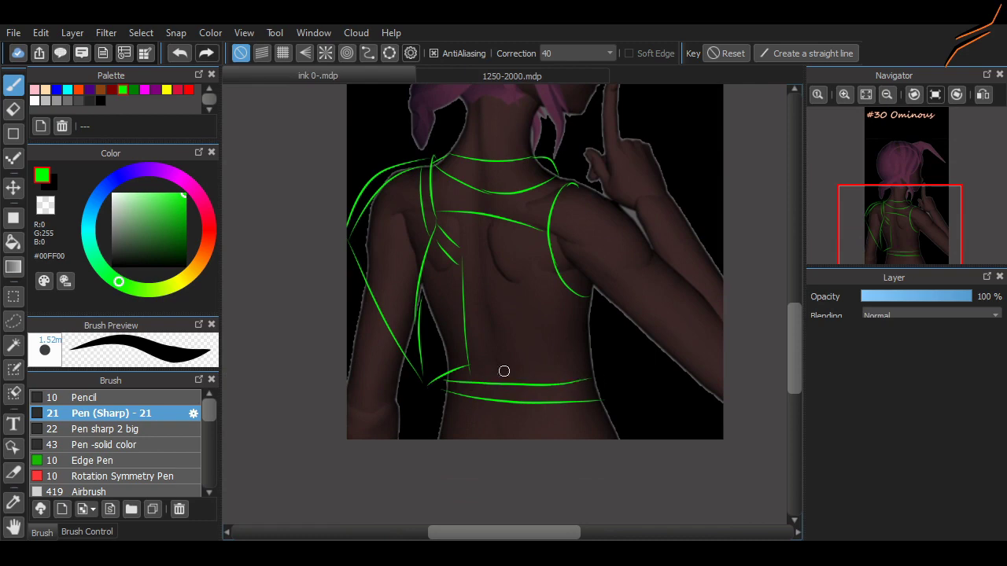
key(ctrl+z)
key(ctrl+z)
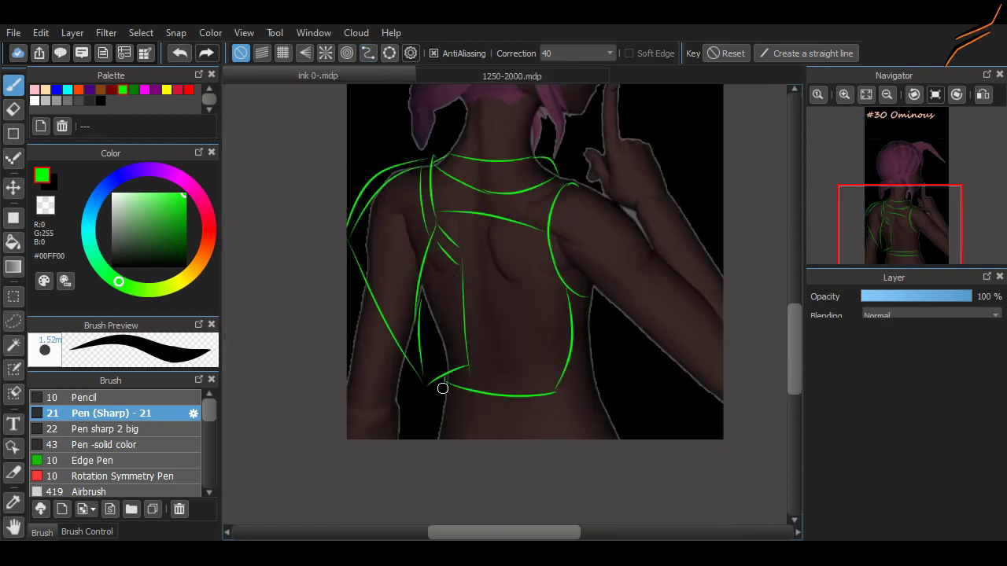
key(ctrl+z)
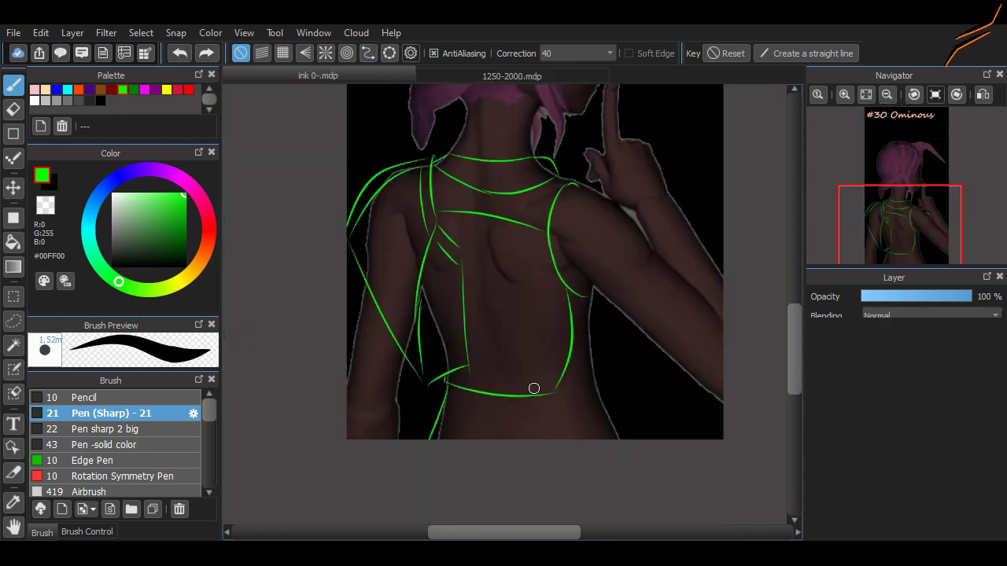
Sketch a large green circle on the back of the head over the hair.
scroll(523, 390, up, 3)
scroll(550, 314, up, 3)
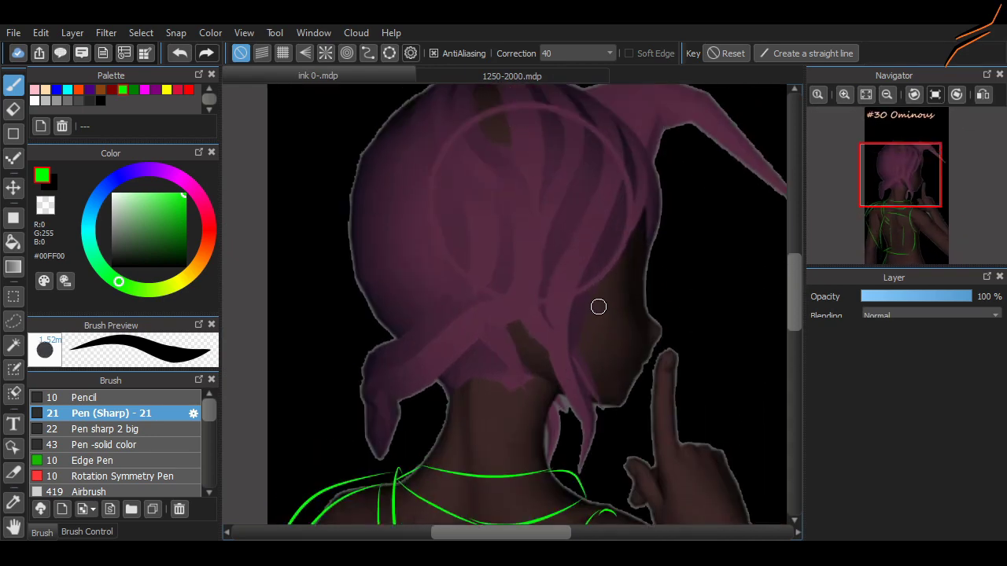
drag(504, 112, 506, 147)
key(ctrl+z)
scroll(459, 128, right, 2)
mouse_move(382, 164)
mouse_down()
mouse_move(571, 168)
mouse_move(393, 157)
mouse_up()
scroll(503, 299, right, 2)
scroll(546, 319, down, 2)
scroll(546, 319, up, 3)
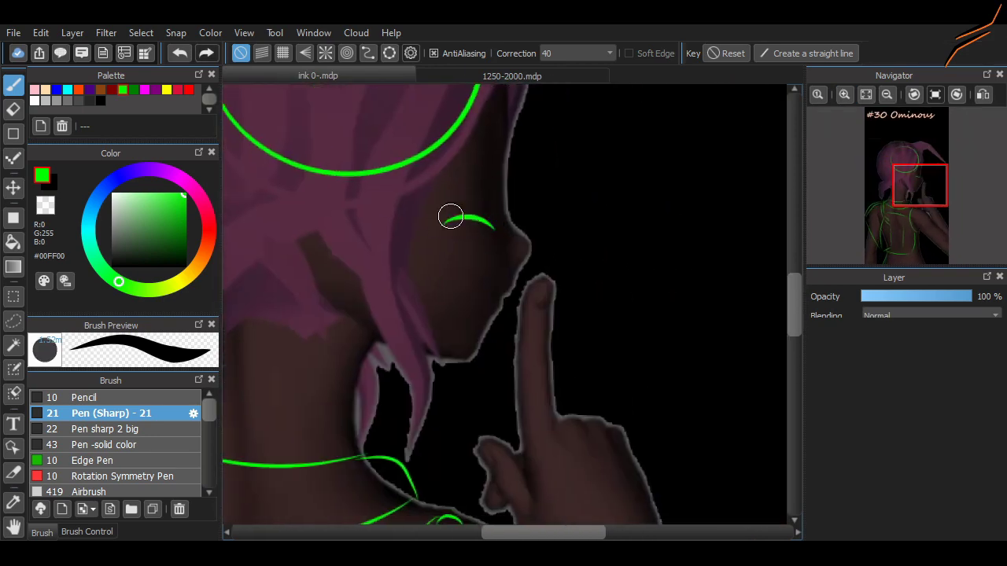
Sketch the closed eye, its lid crease and the eyebrow on the face in green.
mouse_move(449, 217)
mouse_down()
mouse_move(487, 218)
mouse_move(497, 230)
mouse_up()
key(ctrl+z)
mouse_move(475, 202)
mouse_down()
mouse_move(493, 212)
mouse_move(481, 190)
mouse_up()
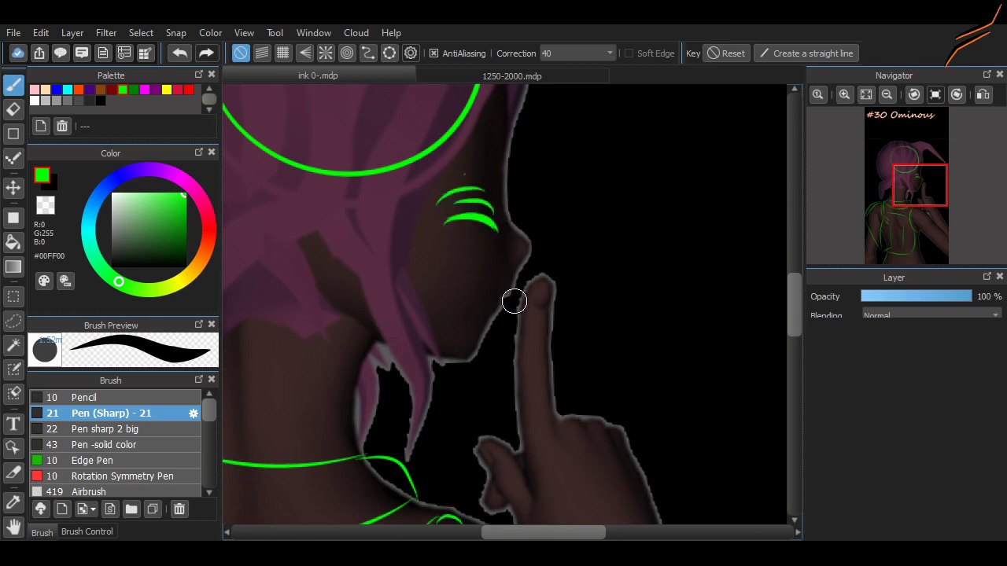
Sketch the outline of the raised index finger in front of the mouth.
mouse_move(516, 292)
mouse_down()
mouse_move(557, 412)
mouse_move(533, 304)
mouse_move(516, 316)
mouse_move(542, 399)
mouse_up()
key(ctrl+z)
scroll(551, 503, down, 3)
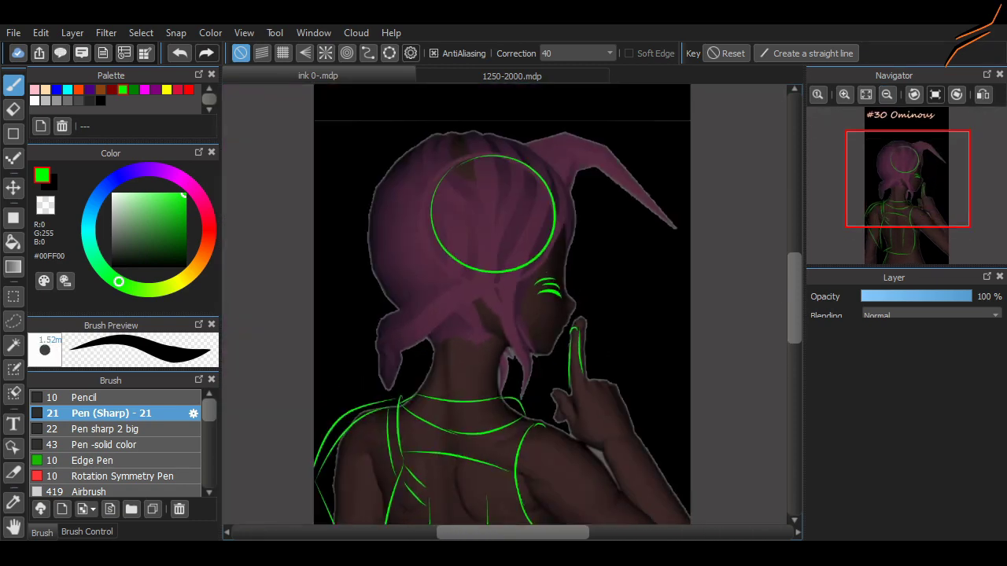
Sketch a vertical center line on the back and a jagged cuff outline on the lower left forearm.
scroll(504, 314, down, 2)
scroll(503, 314, up, 2)
key(ctrl+Tab)
key(ctrl+Tab)
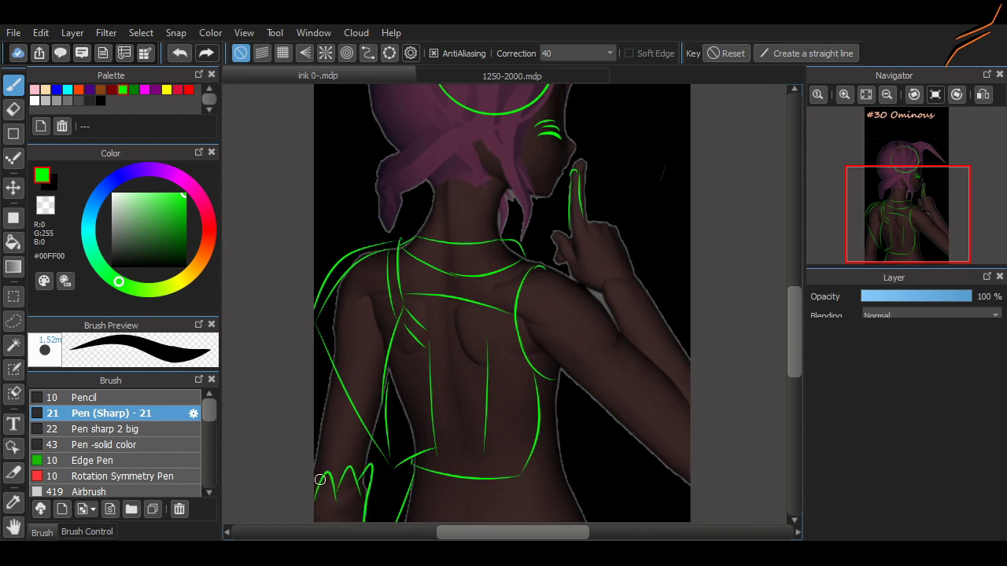
scroll(497, 456, up, 3)
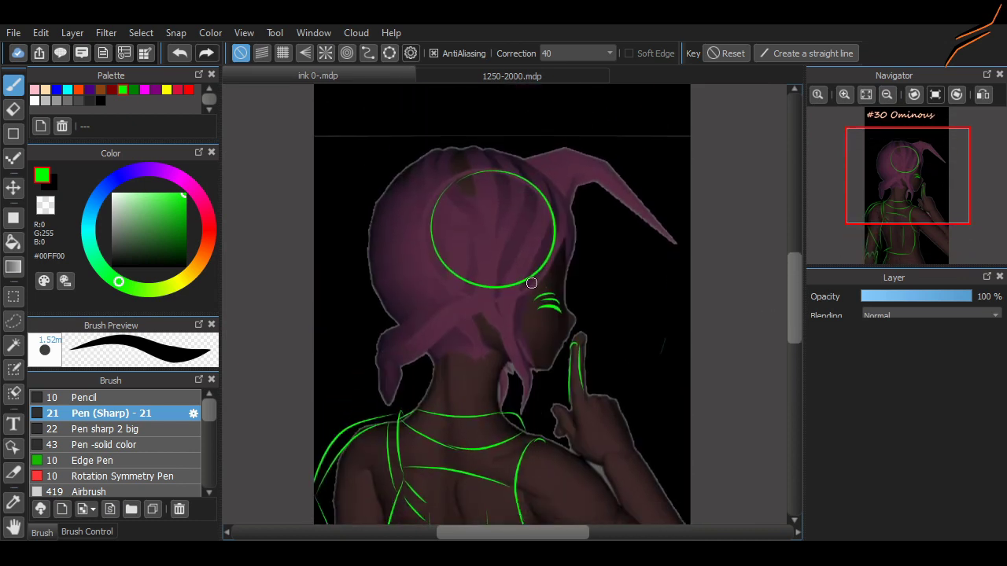
Sketch the long side lock beside the face and the lock sweeping back toward the nape.
key(ctrl+z)
drag(519, 285, 527, 424)
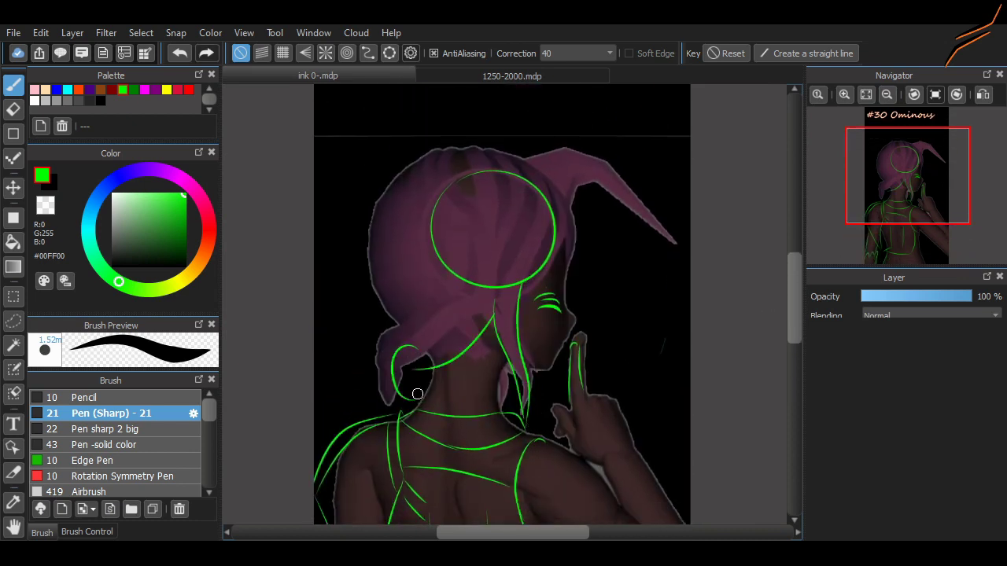
key(ctrl+z)
key(ctrl+z)
Sketch the outer contour of the head, the front bangs and the pointed lock rising from the forehead.
drag(384, 322, 431, 163)
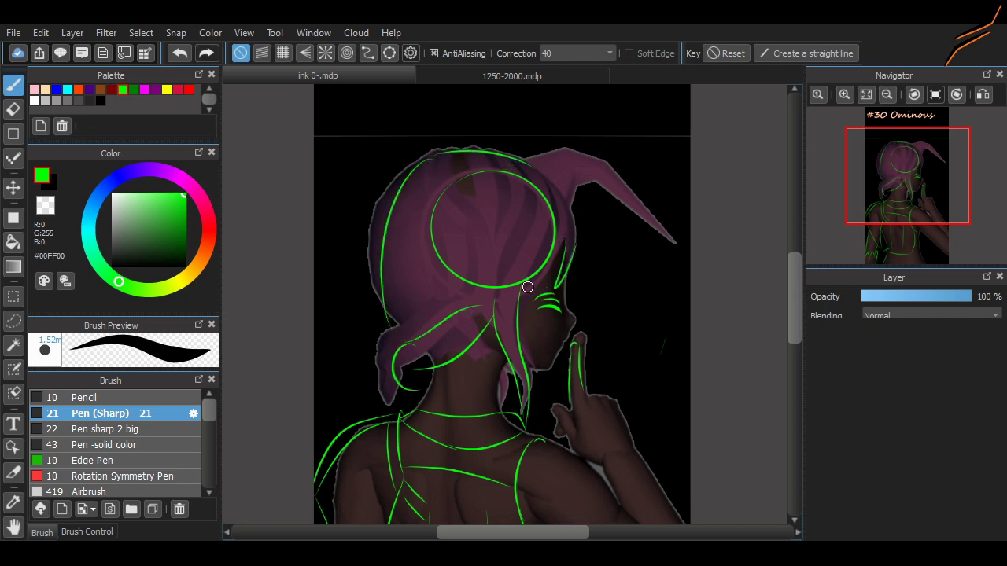
key(ctrl+z)
drag(512, 290, 547, 280)
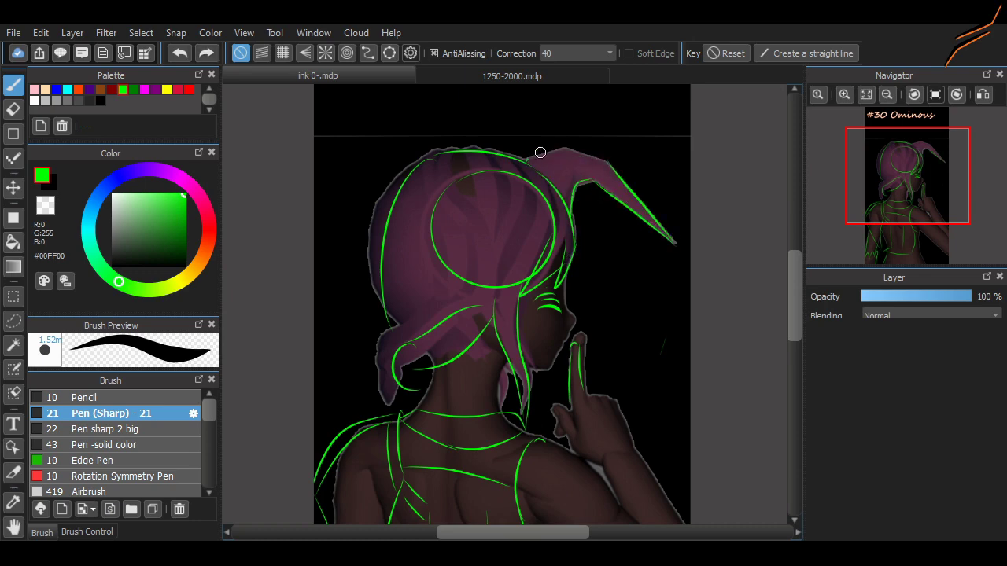
Sketch a wide band with inner fold lines around the wrist of the raised hand.
scroll(783, 287, down, 2)
scroll(635, 307, up, 3)
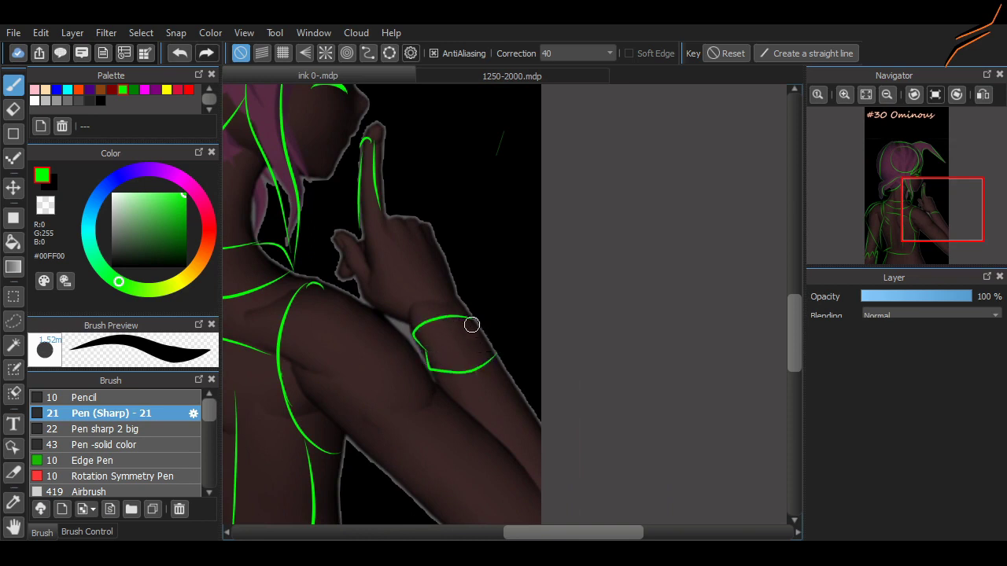
scroll(537, 369, left, 3)
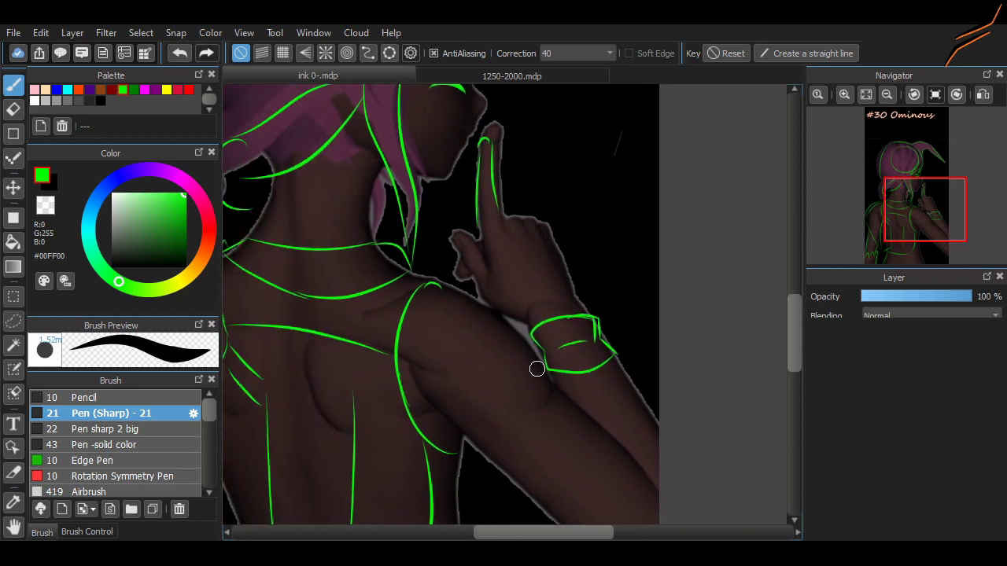
Sketch the small mouth on the face and erase the extra crease line above the eye.
scroll(519, 344, up, 3)
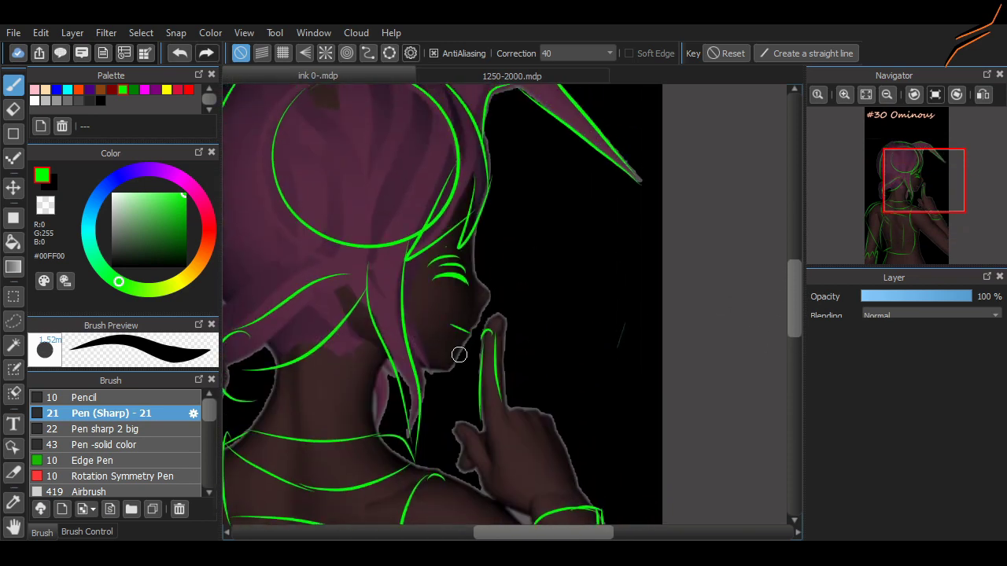
key(e)
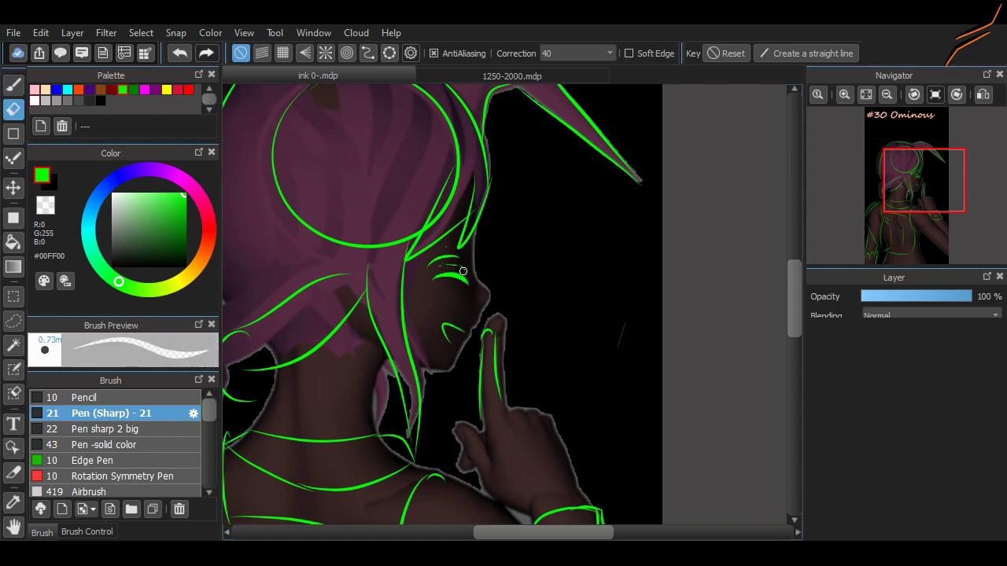
scroll(463, 271, up, 1)
key(b)
scroll(703, 227, down, 3)
scroll(490, 273, up, 4)
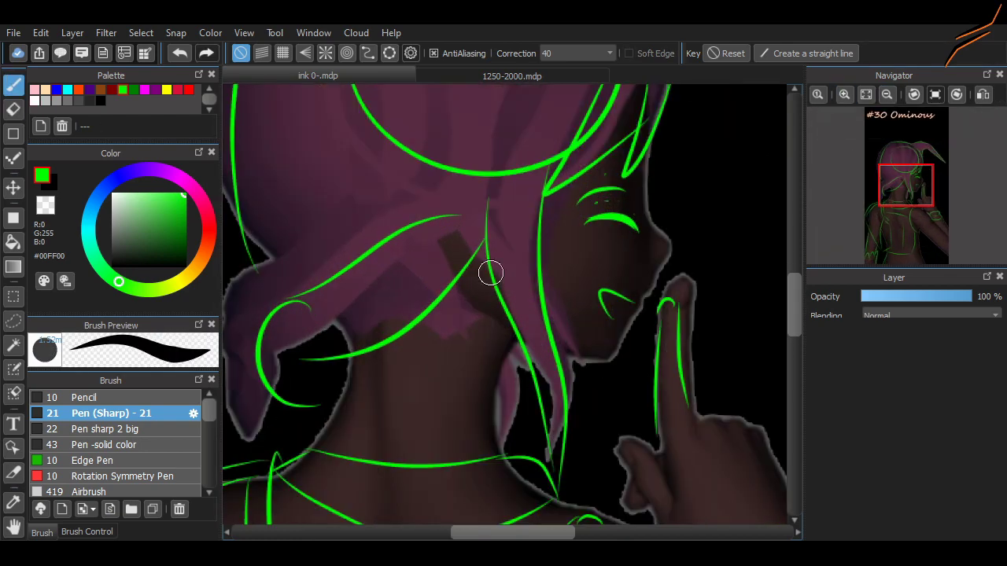
Lasso the eye and eyebrow strokes, transform them up and toward the hair, and deselect them.
key(m)
drag(557, 171, 682, 280)
key(ctrl+t)
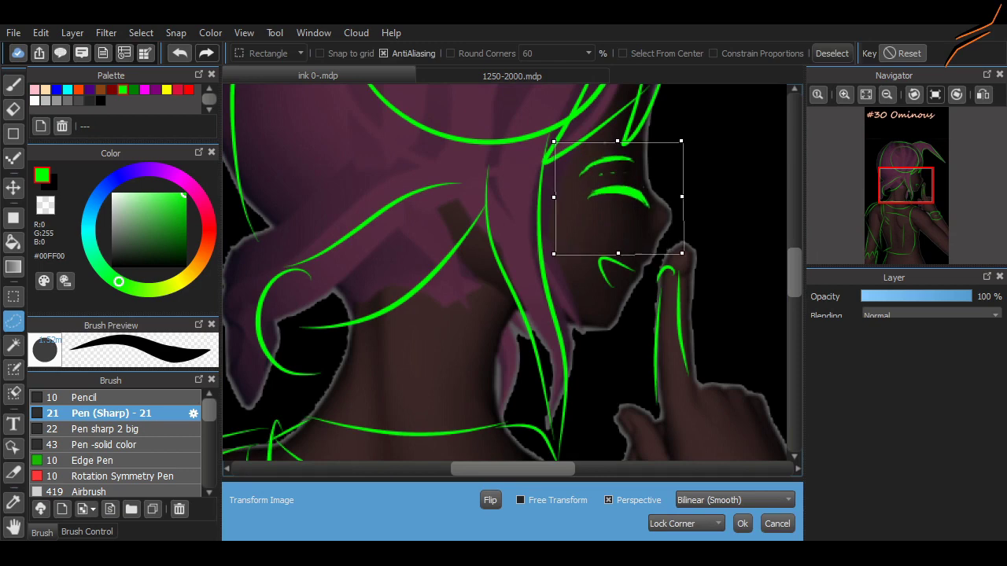
drag(553, 142, 539, 118)
key(Return)
scroll(511, 314, up, 1)
key(ctrl+d)
key(b)
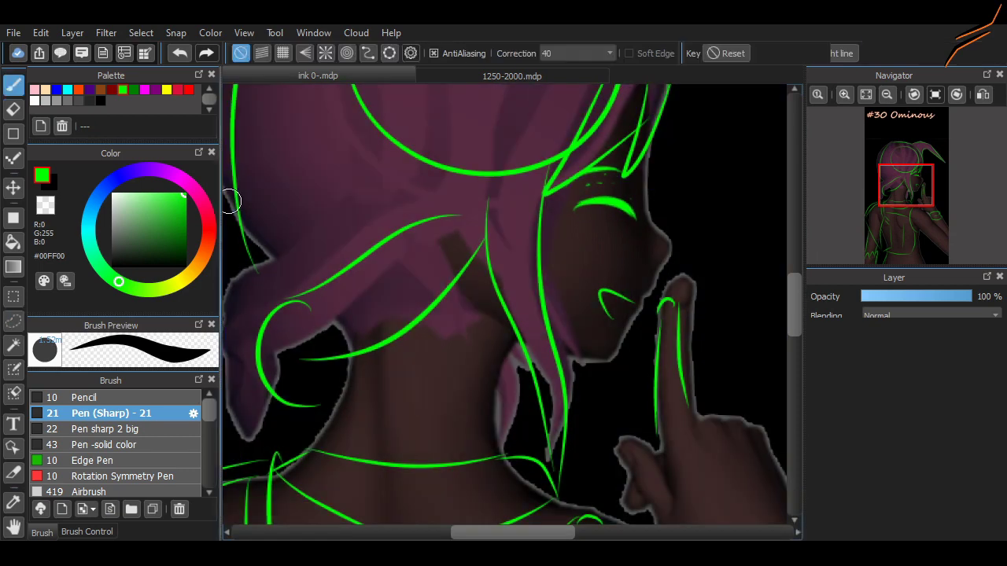
Sketch the curled hair tuft behind the neck and the strands sweeping into it.
drag(281, 315, 338, 311)
mouse_move(315, 264)
mouse_down()
mouse_move(298, 338)
mouse_move(381, 384)
mouse_up()
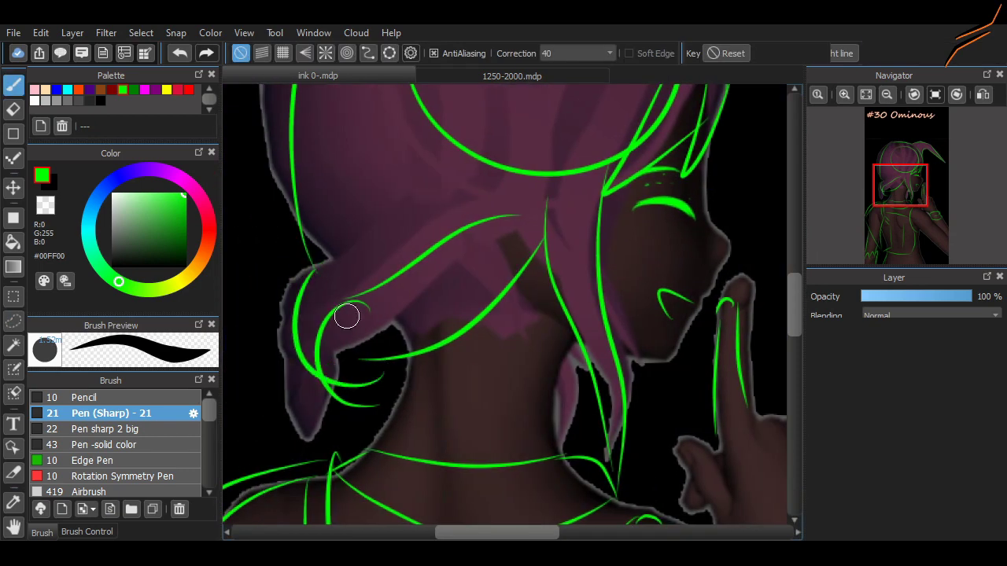
drag(425, 261, 321, 303)
drag(371, 326, 494, 259)
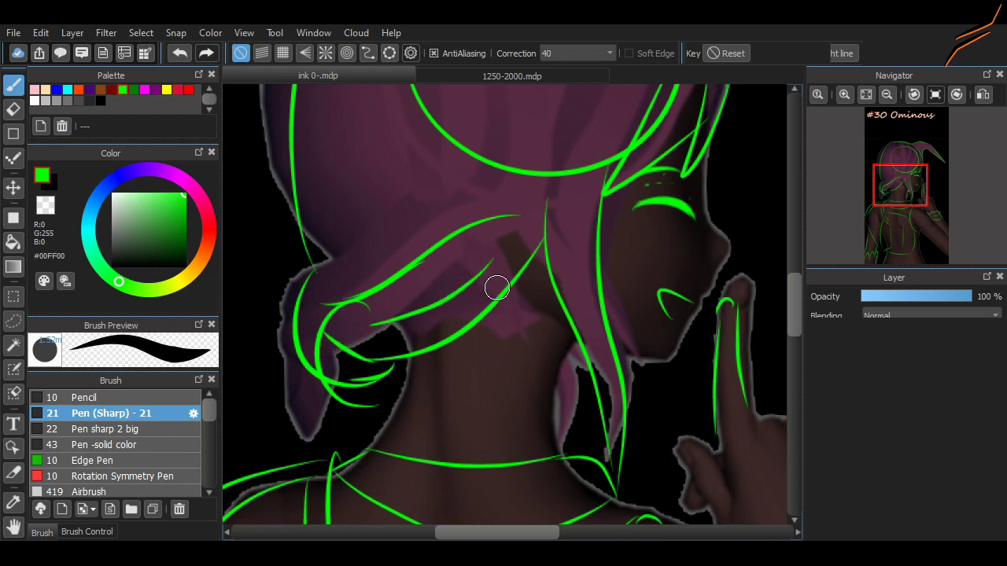
scroll(340, 315, up, 5)
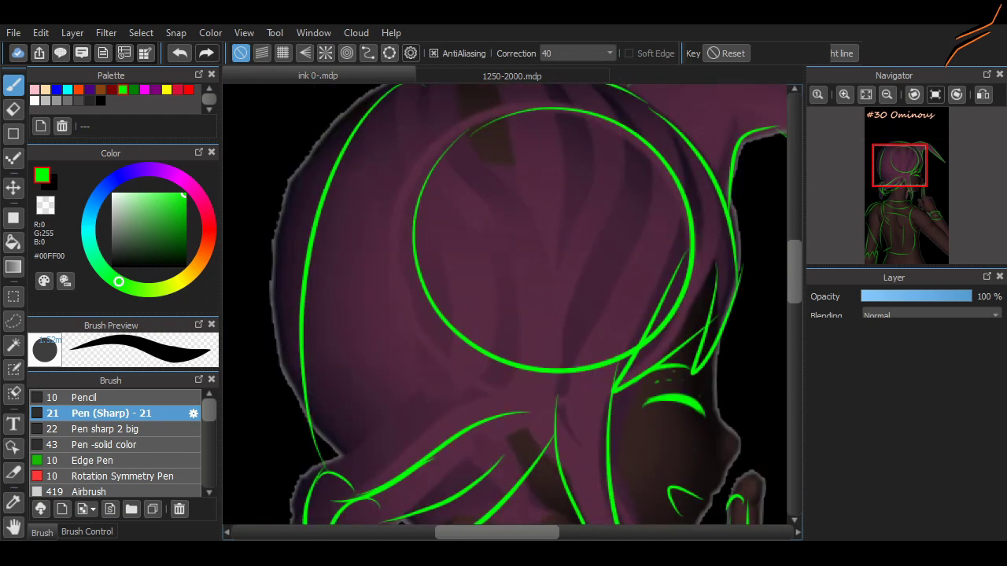
drag(460, 334, 528, 348)
key(ctrl+z)
mouse_move(554, 130)
mouse_down()
mouse_move(586, 166)
mouse_move(476, 216)
mouse_up()
drag(594, 197, 636, 267)
key(ctrl+z)
key(ctrl+z)
key(ctrl+z)
Lower the green sketch layer's opacity and set the pen color to white (#FFFFFF) for inking on a full-opacity layer.
scroll(512, 307, down, 10)
scroll(511, 307, down, 5)
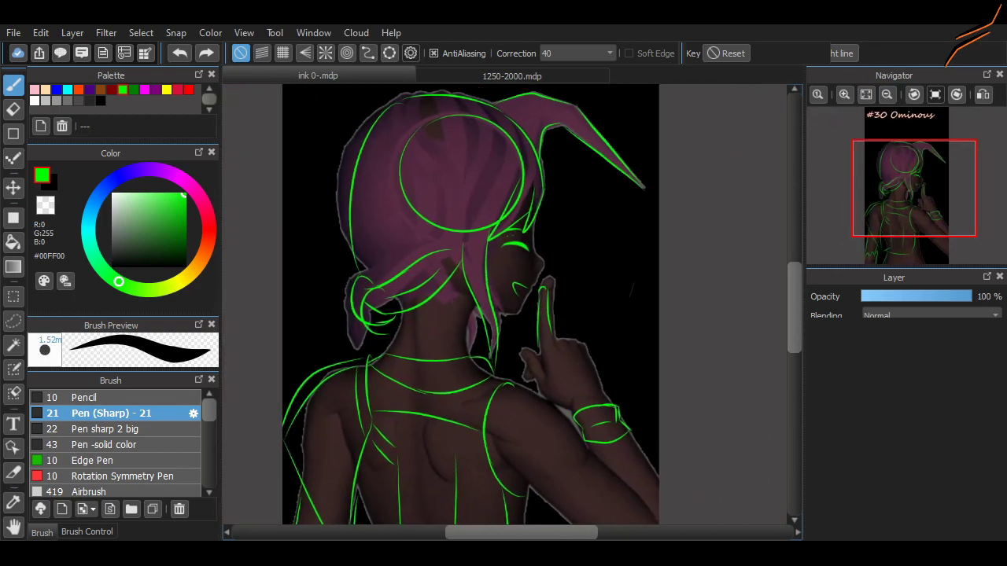
click(912, 297)
click(972, 296)
click(34, 101)
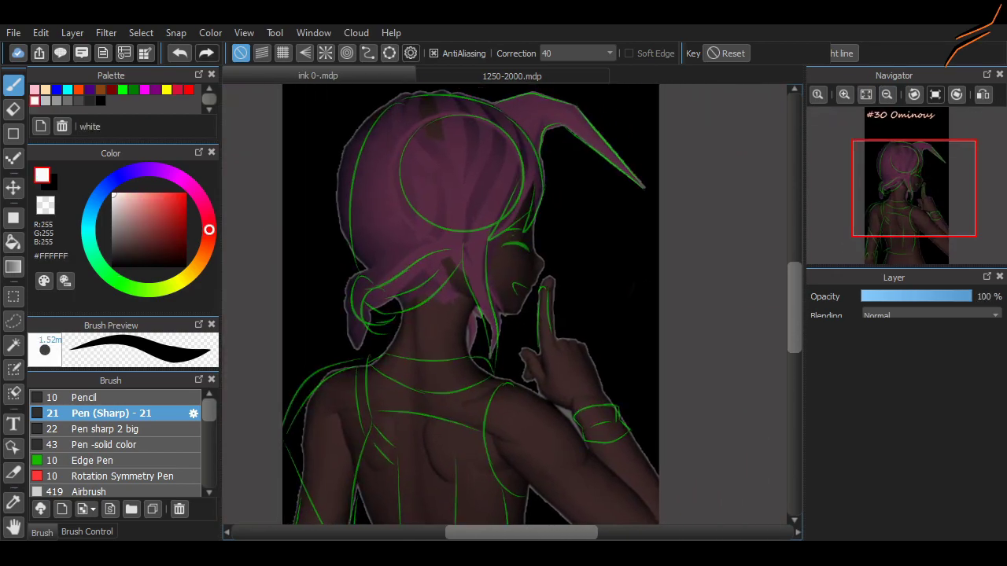
mouse_move(340, 287)
mouse_down()
mouse_move(378, 220)
mouse_move(484, 245)
mouse_up()
key(ctrl+z)
scroll(511, 358, up, 5)
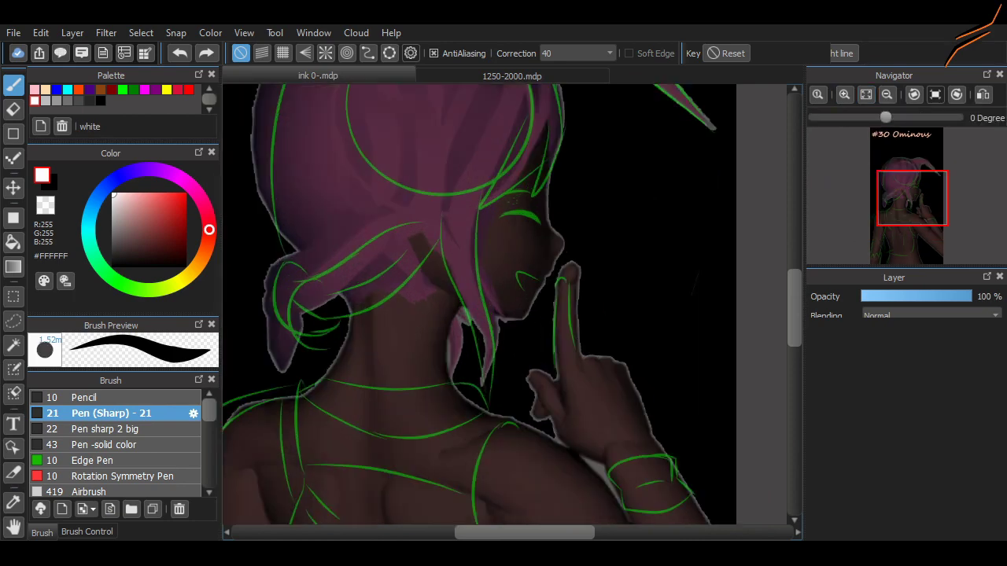
mouse_move(558, 115)
mouse_down()
mouse_move(626, 416)
mouse_move(581, 264)
mouse_move(640, 420)
mouse_up()
key(ctrl+z)
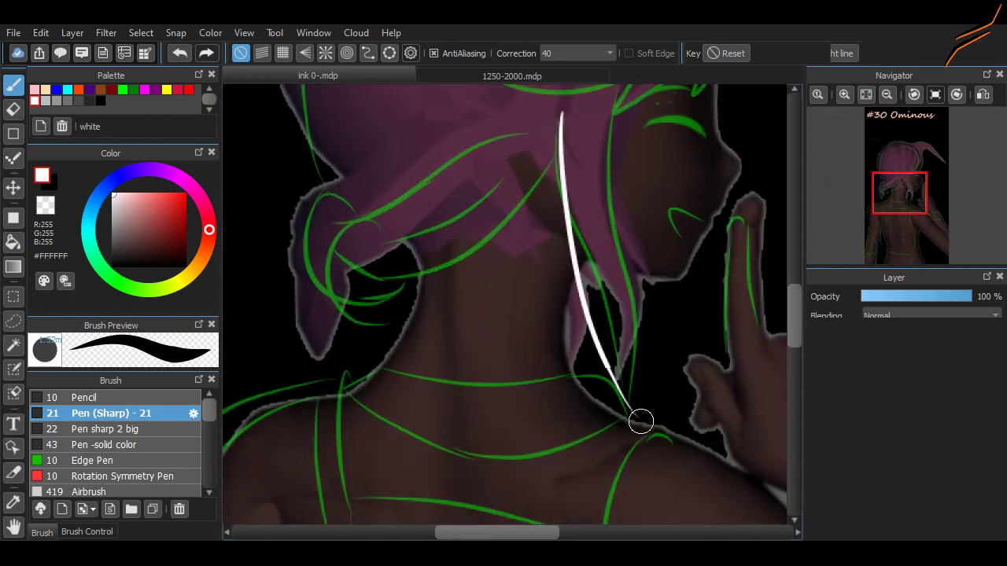
key(ctrl+z)
drag(560, 114, 637, 419)
key(ctrl+z)
scroll(713, 286, up, 3)
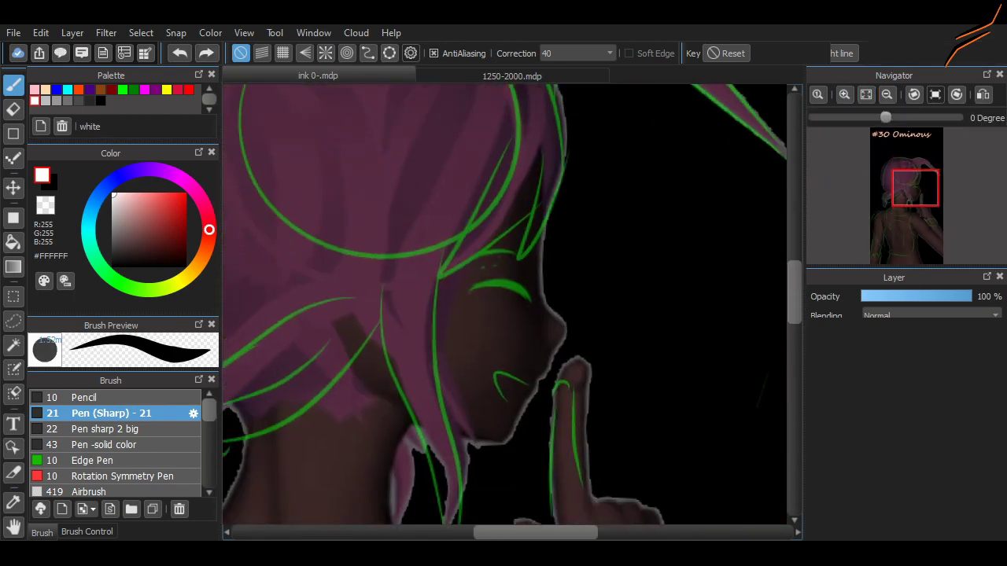
Ink the pointed front bangs and the upper curve of the head in white.
scroll(537, 191, right, 3)
mouse_move(563, 232)
mouse_down()
mouse_move(581, 350)
mouse_move(590, 342)
mouse_move(591, 211)
mouse_up()
key(ctrl+z)
key(ctrl+z)
scroll(589, 272, up, 3)
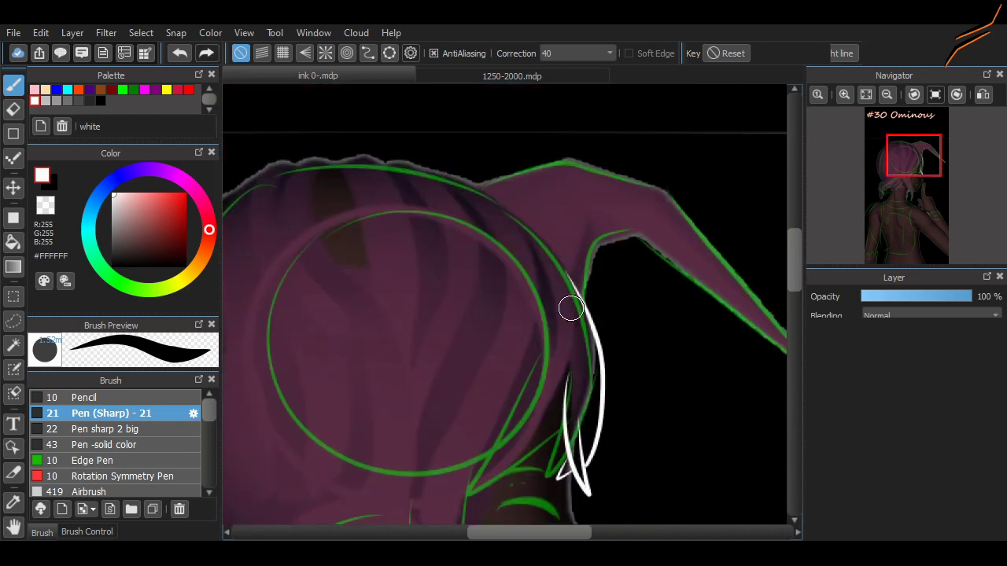
mouse_move(585, 460)
mouse_down()
mouse_move(524, 207)
mouse_move(422, 180)
mouse_move(335, 311)
mouse_up()
Ink the face profile in white from the forehead over the nose down to the chin and jaw.
scroll(627, 333, down, 5)
scroll(627, 333, right, 5)
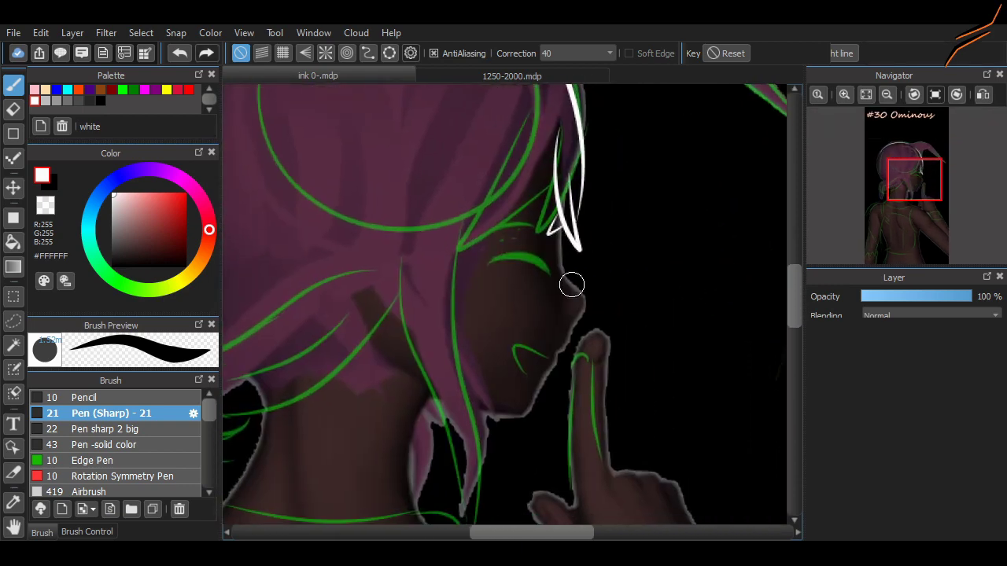
key(ctrl+z)
mouse_move(560, 236)
mouse_down()
mouse_move(579, 309)
mouse_move(465, 417)
mouse_up()
scroll(457, 160, up, 2)
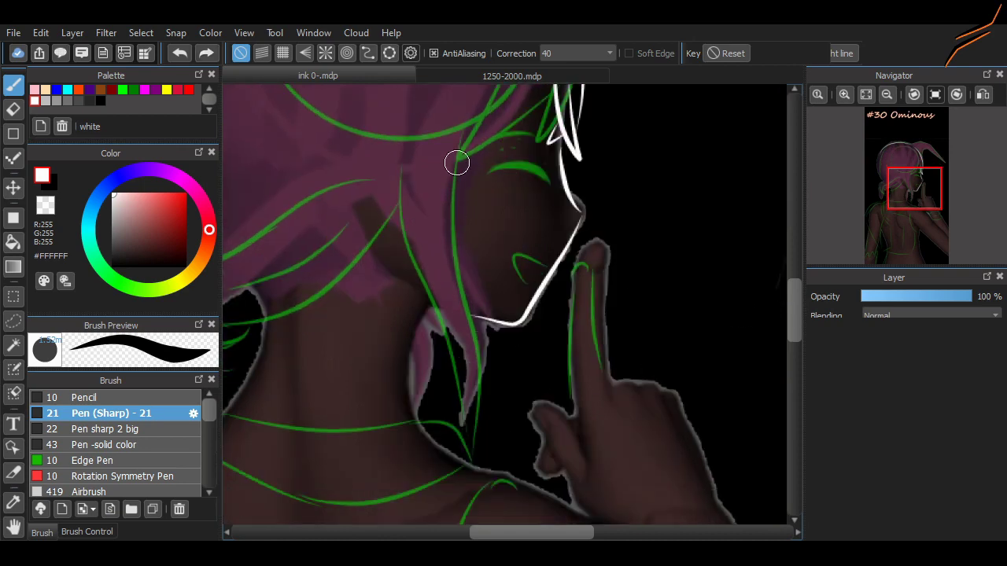
scroll(772, 340, right, 3)
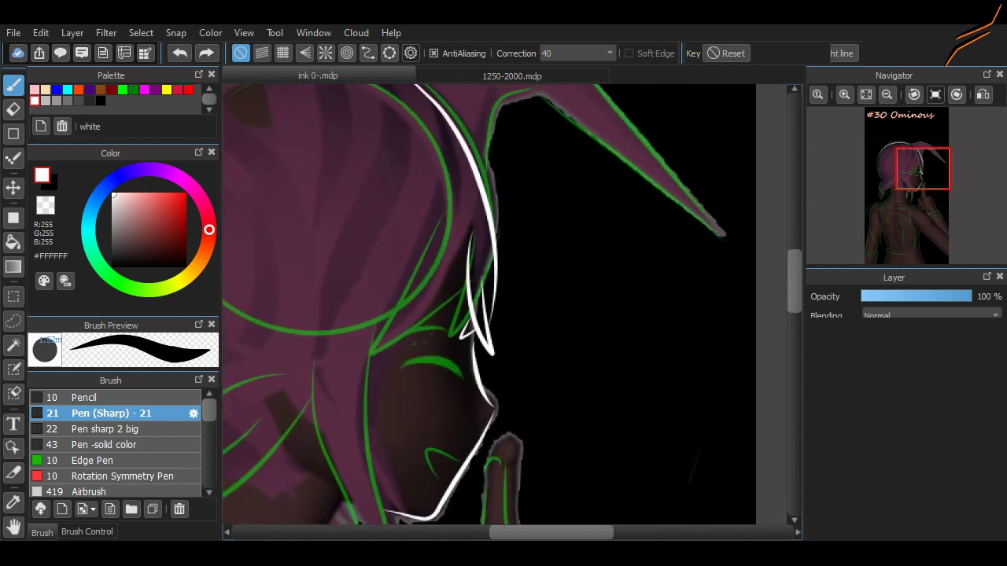
Ink the pointed side bang in white where it falls over the temple above the eye.
drag(389, 337, 437, 228)
key(ctrl+z)
drag(464, 302, 342, 361)
scroll(710, 292, left, 4)
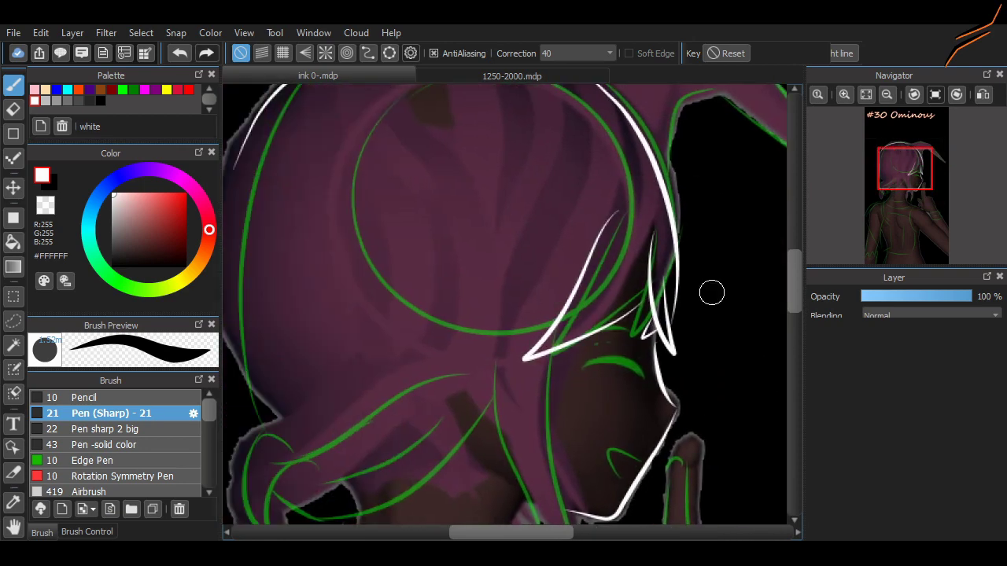
Ink the long tapered side lock in white from beside the cheek down to a point near the collar.
scroll(536, 162, down, 5)
key(ctrl+z)
mouse_move(537, 162)
mouse_down()
mouse_move(560, 405)
mouse_move(499, 168)
mouse_move(514, 92)
mouse_up()
key(ctrl+z)
scroll(435, 369, left, 3)
Ink the collar's upper edge in white across the neck, turning down at its right corner.
drag(398, 396, 597, 421)
key(ctrl+z)
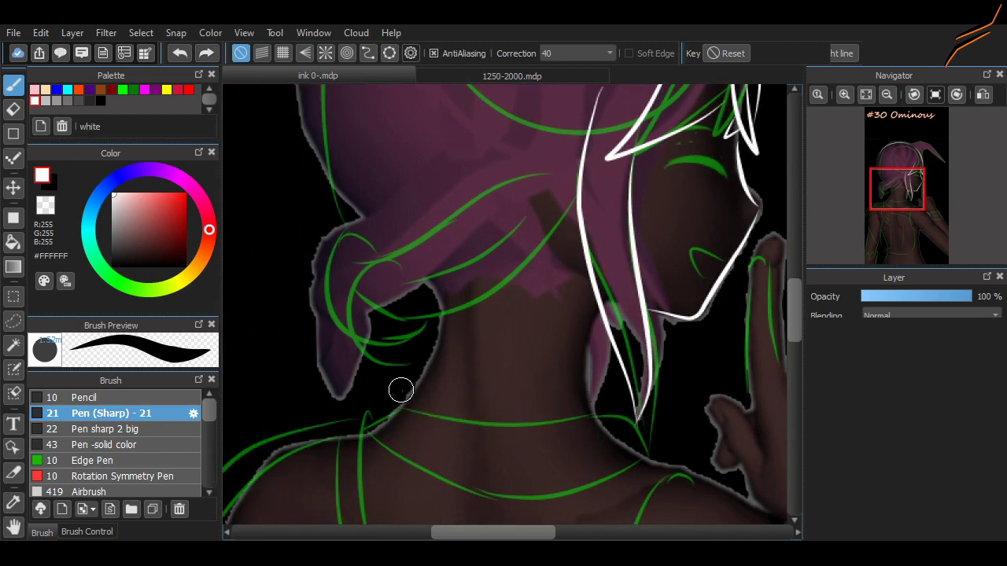
drag(398, 395, 592, 423)
key(ctrl+z)
mouse_move(395, 397)
mouse_down()
mouse_move(621, 413)
mouse_move(607, 422)
mouse_move(631, 425)
mouse_move(645, 458)
mouse_up()
Ink the collar's curved lower edge in white across the upper back to meet the right corner.
scroll(504, 305, down, 2)
scroll(503, 304, left, 3)
drag(515, 349, 775, 369)
key(ctrl+z)
key(ctrl+z)
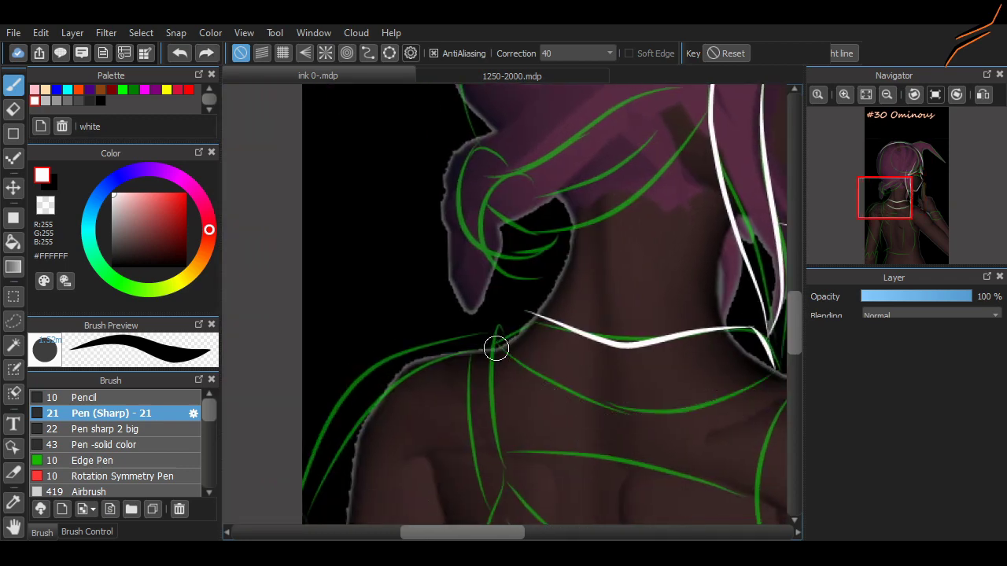
drag(674, 412, 742, 405)
Ink the cape panel's vertical edge down the back and the short diagonal leading into it in white.
scroll(550, 315, down, 4)
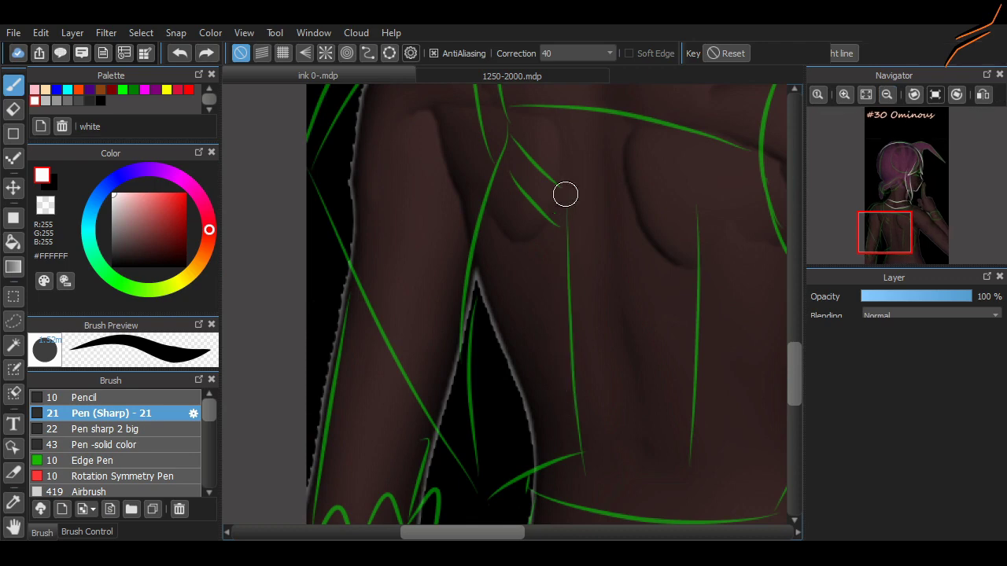
mouse_move(567, 193)
mouse_down()
mouse_move(570, 356)
mouse_move(590, 429)
mouse_up()
scroll(535, 233, down, 2)
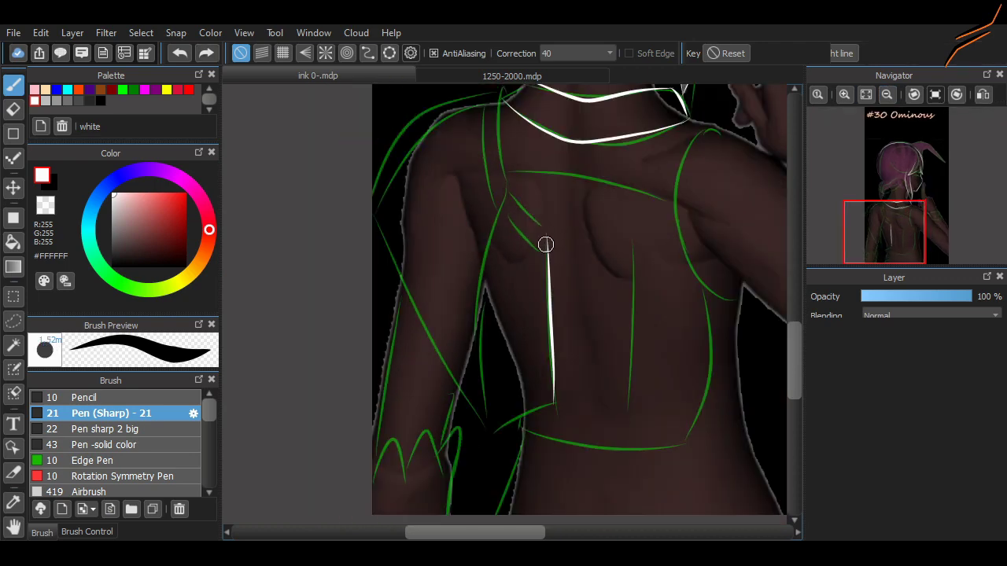
drag(509, 203, 536, 235)
Ink the strap line from the collar down the left shoulder blade and close the collar's left end in white.
scroll(535, 236, up, 3)
scroll(510, 210, up, 2)
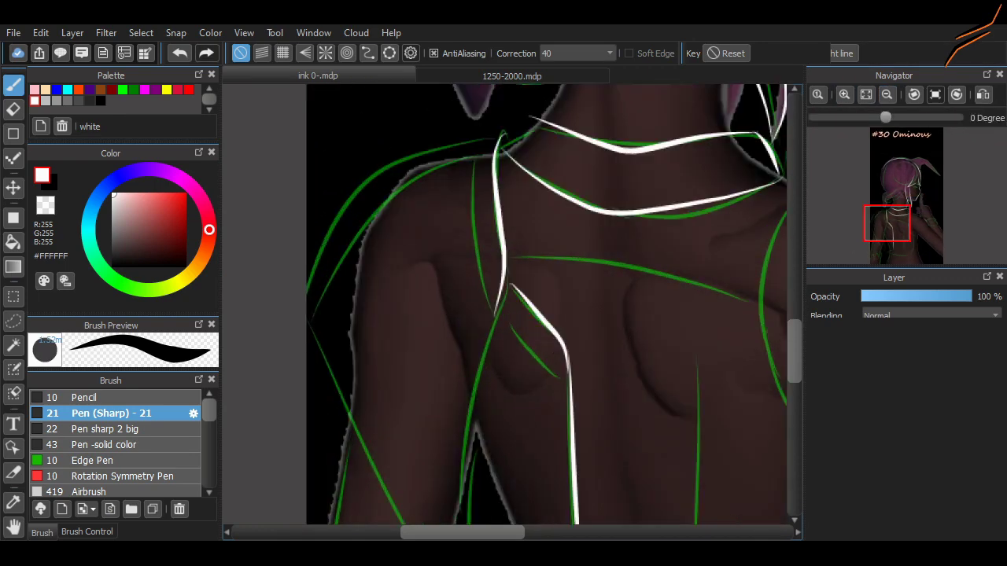
key(ctrl+z)
mouse_move(482, 385)
mouse_down()
mouse_move(495, 162)
mouse_move(539, 150)
mouse_up()
key(ctrl+z)
drag(503, 197, 536, 145)
Ink the short shoulder line in white from the collar's right corner to the top of the armhole.
scroll(503, 306, right, 5)
scroll(538, 243, right, 3)
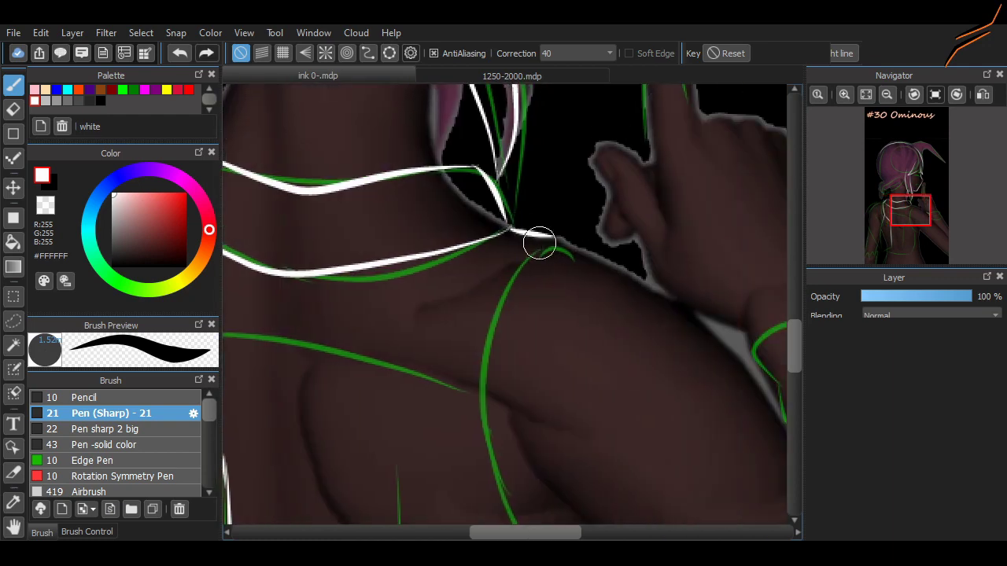
key(ctrl+z)
drag(512, 231, 507, 228)
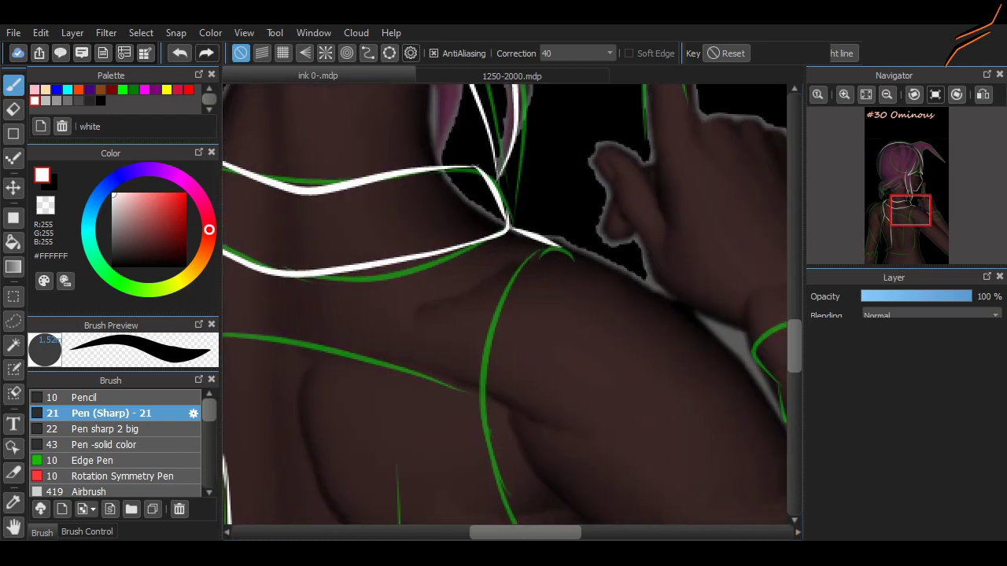
Ink the cape's outer edge in white from the collar over the left shoulder to the canvas edge.
scroll(508, 429, down, 2)
scroll(508, 429, down, 2)
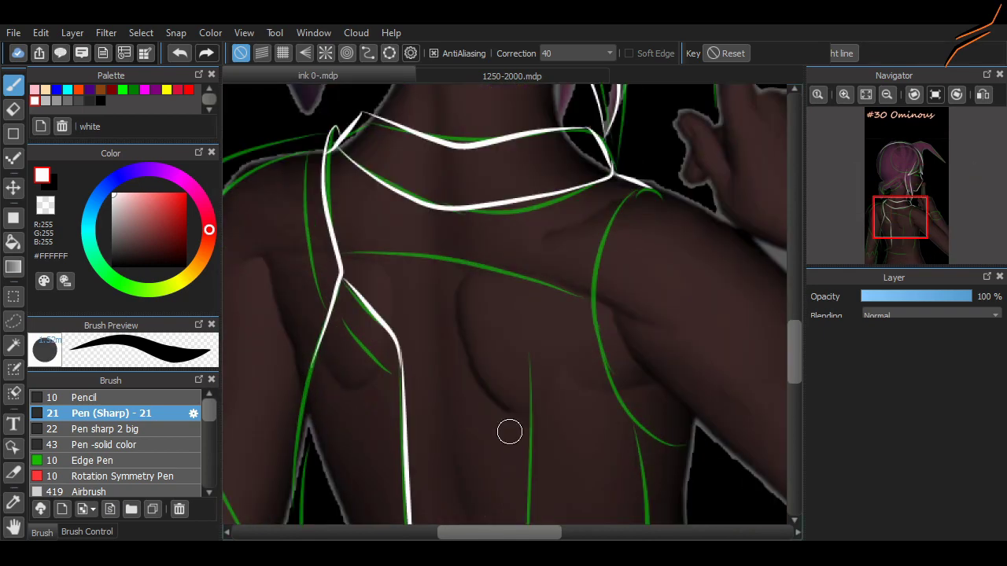
scroll(471, 276, left, 2)
key(ctrl+z)
drag(472, 128, 288, 259)
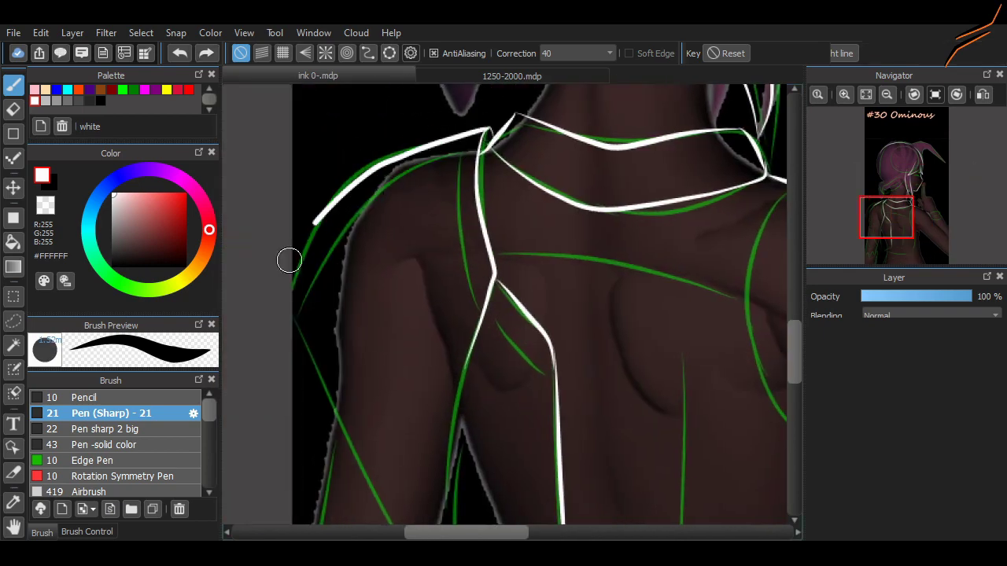
drag(344, 223, 292, 299)
key(ctrl+z)
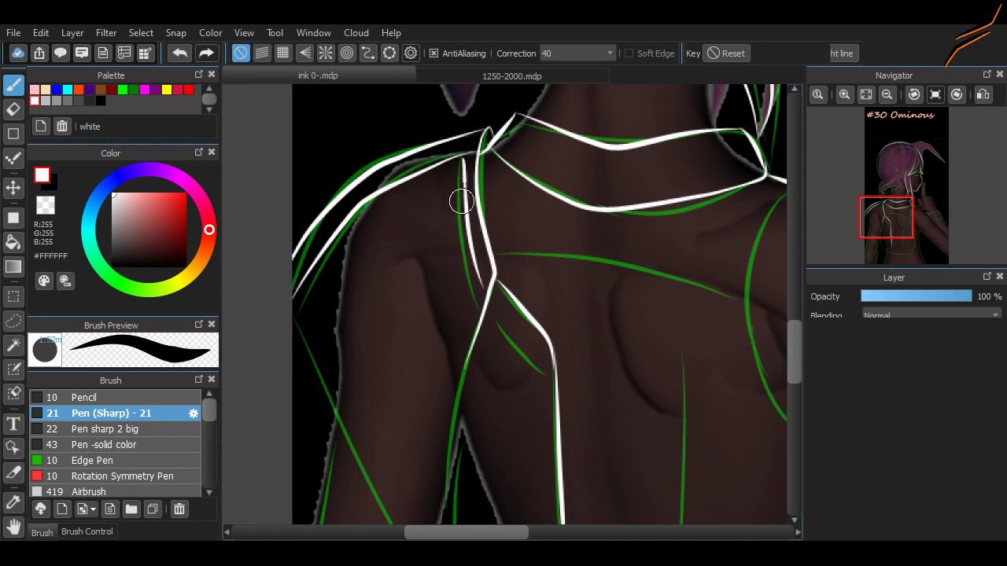
Ink the strap's second line, the lower parallel diagonal and the cape's inner shoulder edge in white.
drag(458, 155, 475, 302)
drag(544, 372, 484, 317)
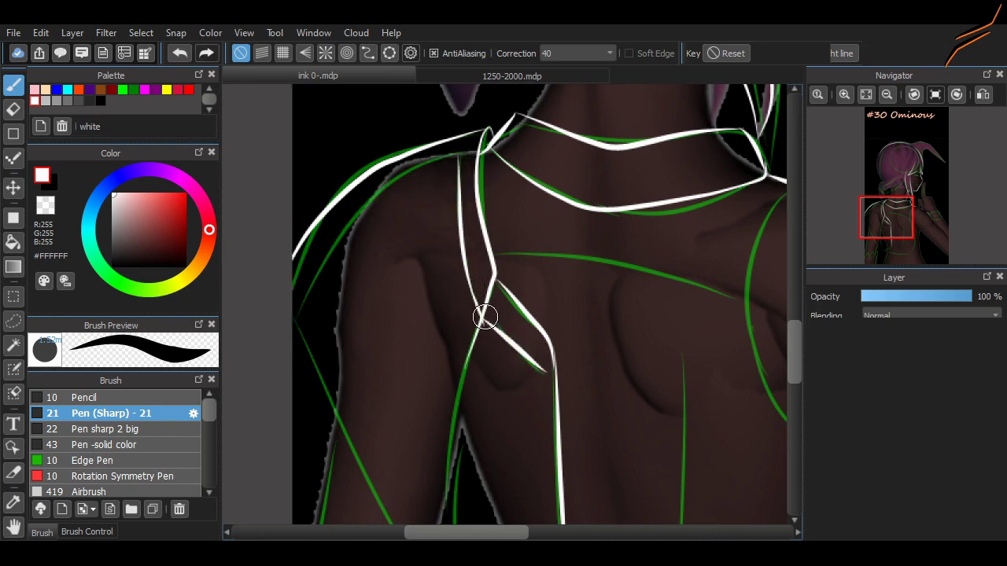
drag(459, 159, 292, 298)
key(ctrl+z)
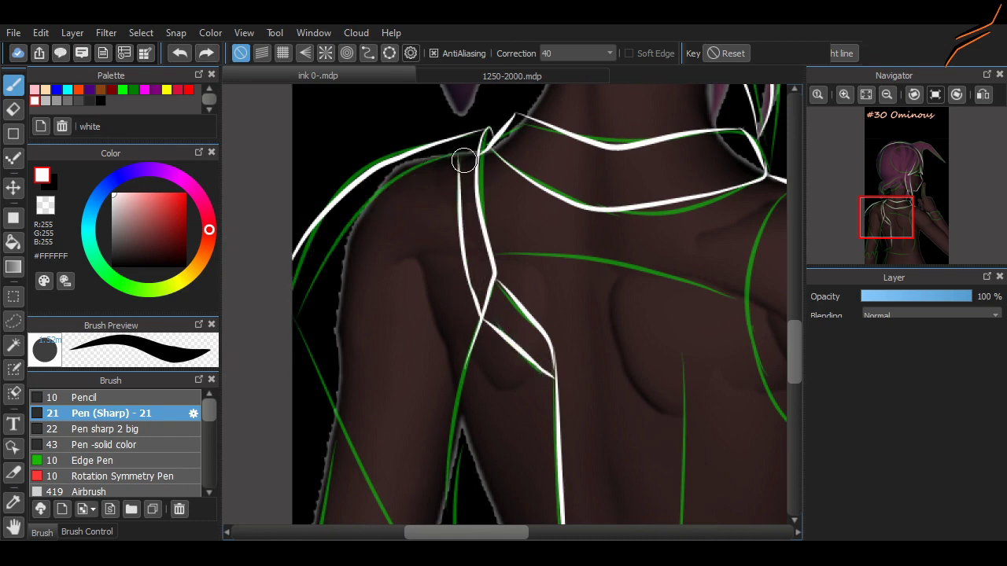
key(ctrl+y)
Ink the cape's curved hem and its two long side edges converging to a point over the left arm.
scroll(784, 285, down, 5)
drag(551, 434, 401, 449)
key(ctrl+z)
mouse_move(563, 431)
mouse_down()
mouse_move(415, 415)
mouse_move(463, 392)
mouse_move(365, 403)
mouse_move(293, 166)
mouse_up()
mouse_move(475, 154)
mouse_down()
mouse_move(367, 392)
mouse_move(447, 238)
mouse_move(366, 382)
mouse_up()
key(ctrl+z)
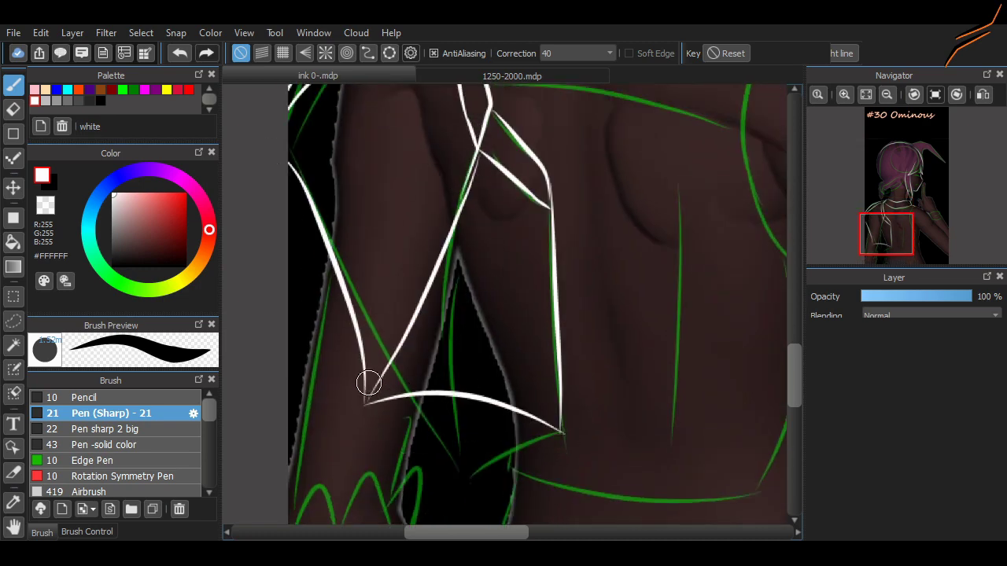
Ink the curled hair tuft behind the neck and the two strands sweeping into it in white.
scroll(589, 281, down, 1)
scroll(503, 298, up, 5)
scroll(393, 383, up, 1)
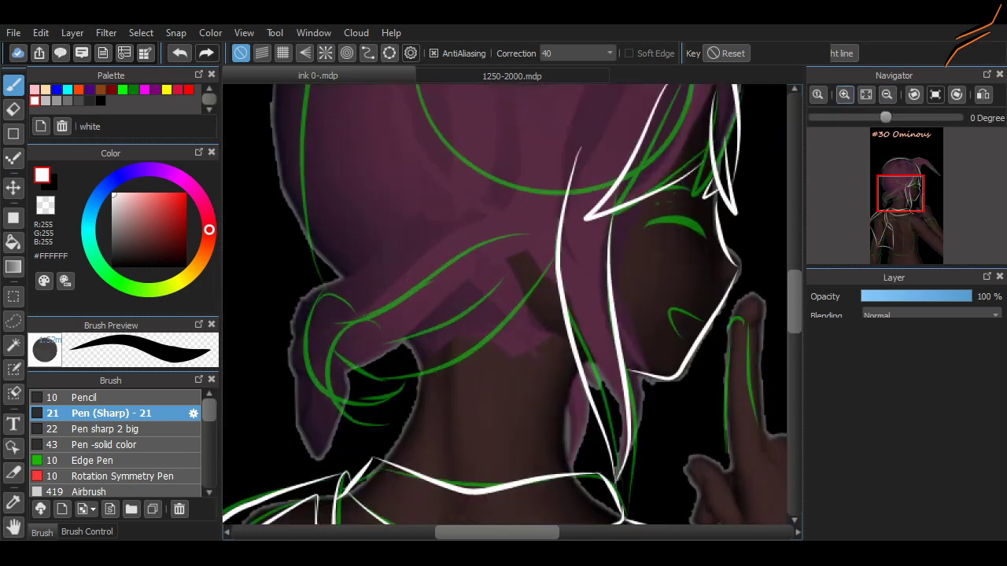
drag(548, 261, 362, 390)
key(ctrl+z)
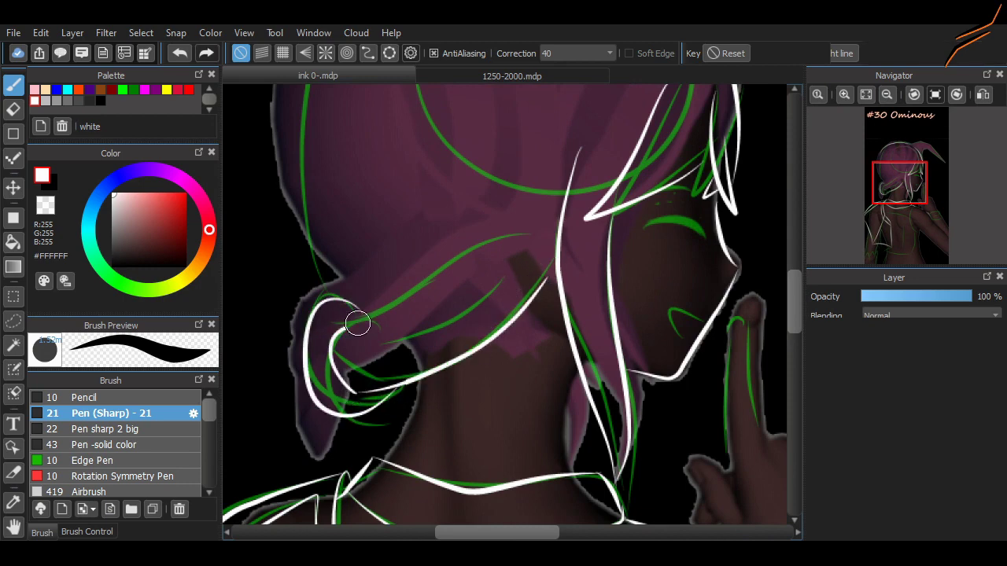
mouse_move(548, 261)
mouse_down()
mouse_move(361, 391)
mouse_move(529, 241)
mouse_up()
key(ctrl+z)
mouse_move(353, 397)
mouse_down()
mouse_move(479, 247)
mouse_move(522, 236)
mouse_up()
drag(407, 365, 478, 381)
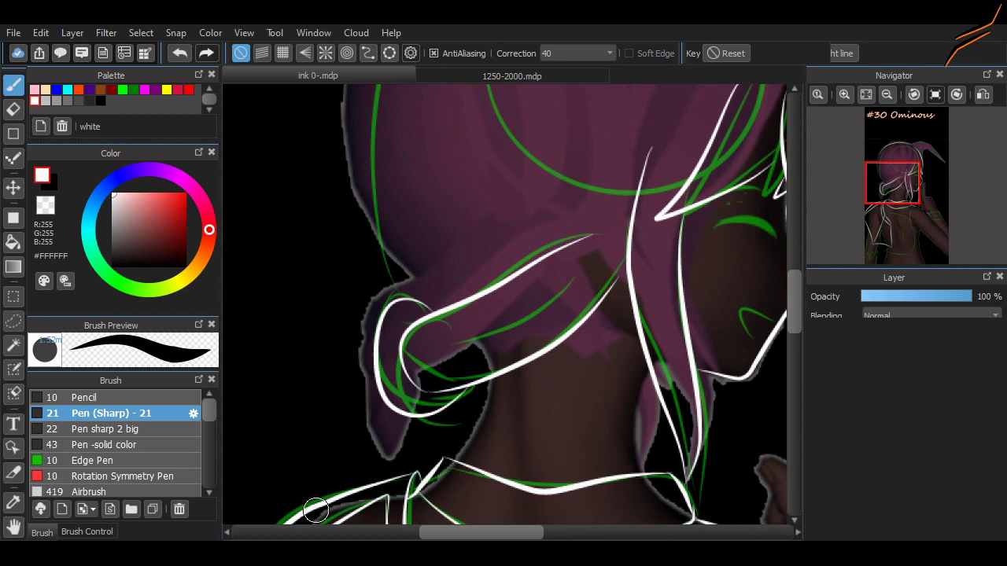
Ink the back of the head in white from the crown down to the curled tuft.
scroll(315, 510, down, 5)
scroll(511, 315, up, 2)
scroll(512, 315, up, 1)
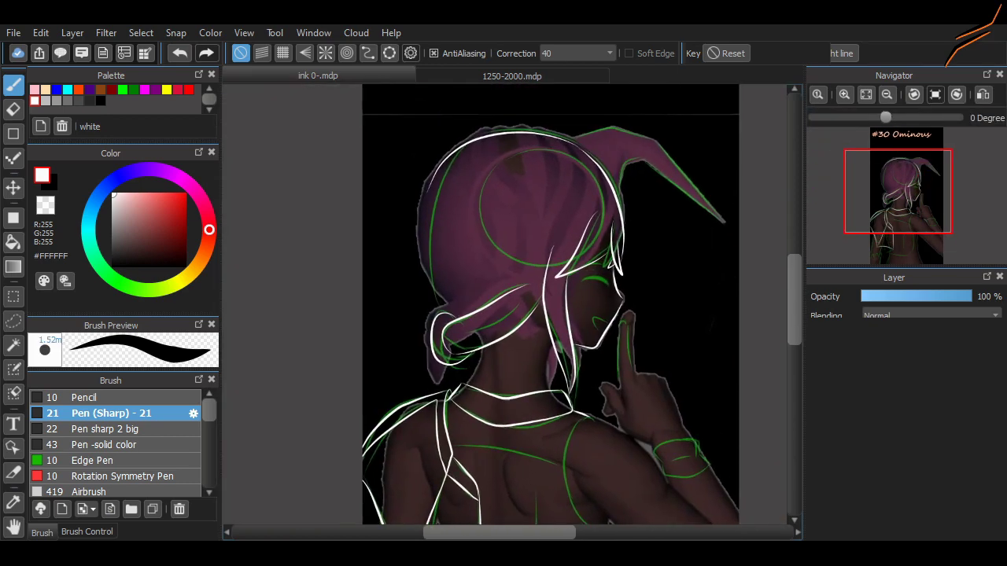
scroll(765, 267, up, 1)
drag(406, 374, 386, 175)
key(ctrl+z)
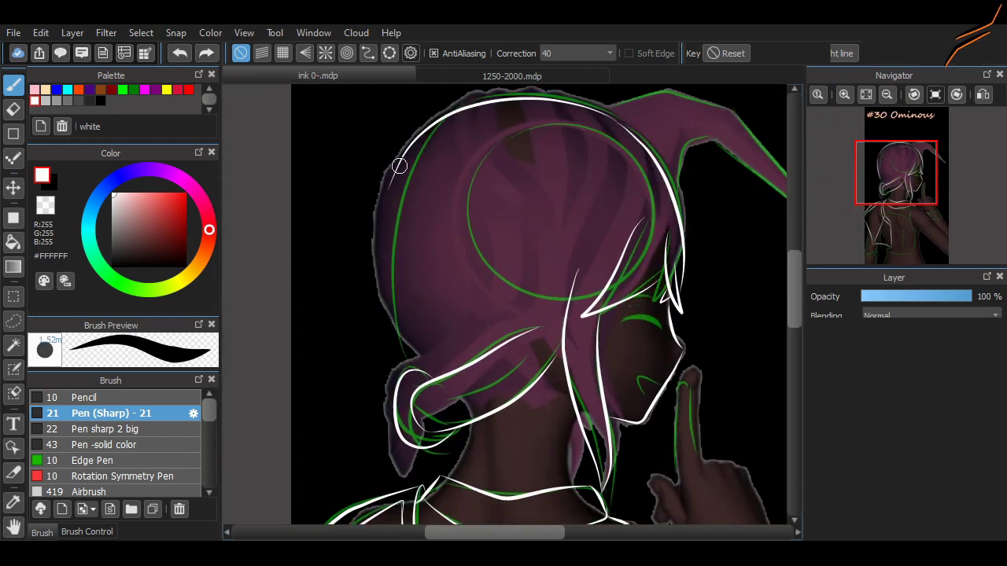
key(ctrl+z)
mouse_move(407, 370)
mouse_down()
mouse_move(386, 174)
mouse_move(406, 352)
mouse_up()
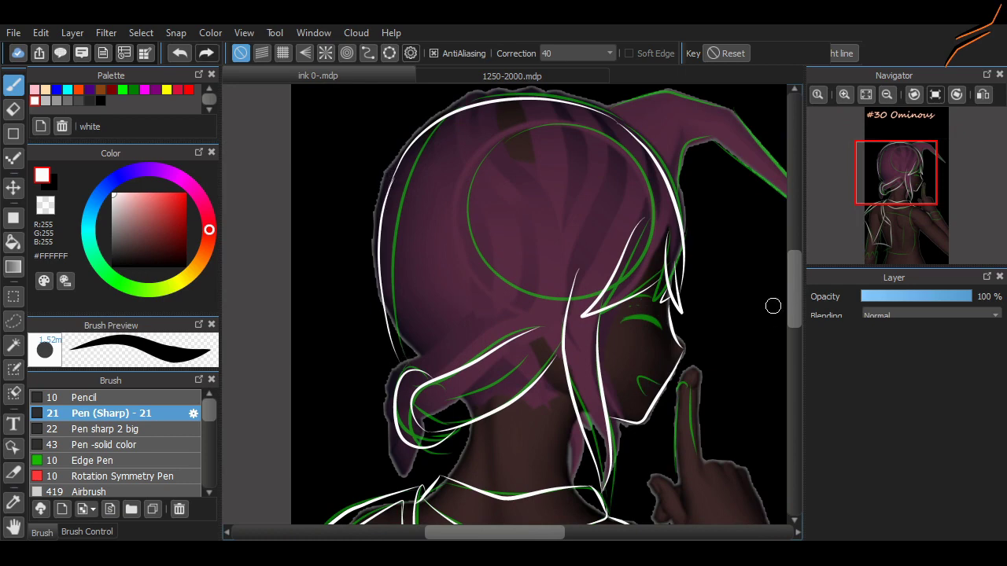
Ink the curved right armhole of the top in white from the shoulder to below the armpit.
scroll(692, 306, down, 5)
drag(634, 252, 653, 439)
key(ctrl+z)
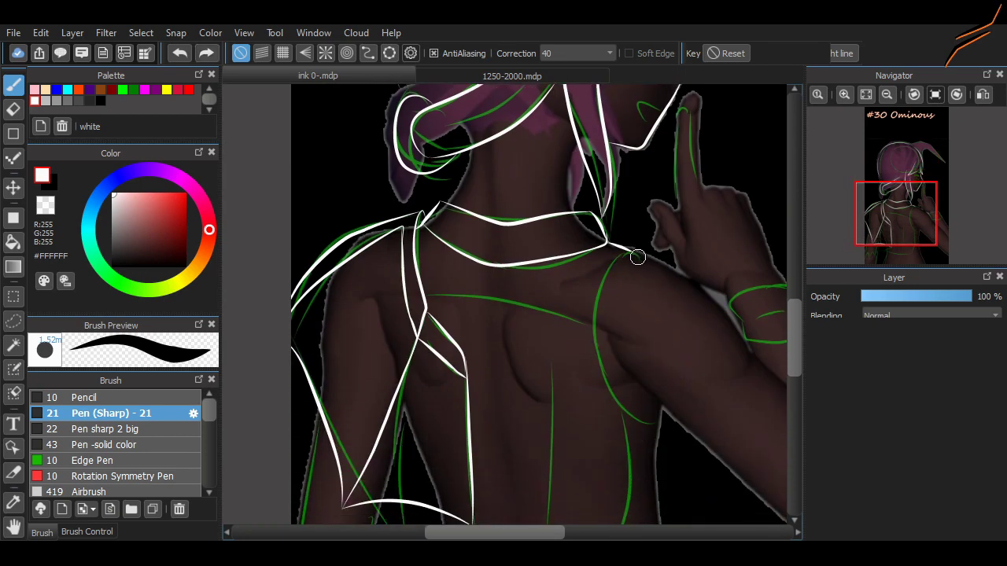
drag(640, 252, 653, 439)
key(ctrl+z)
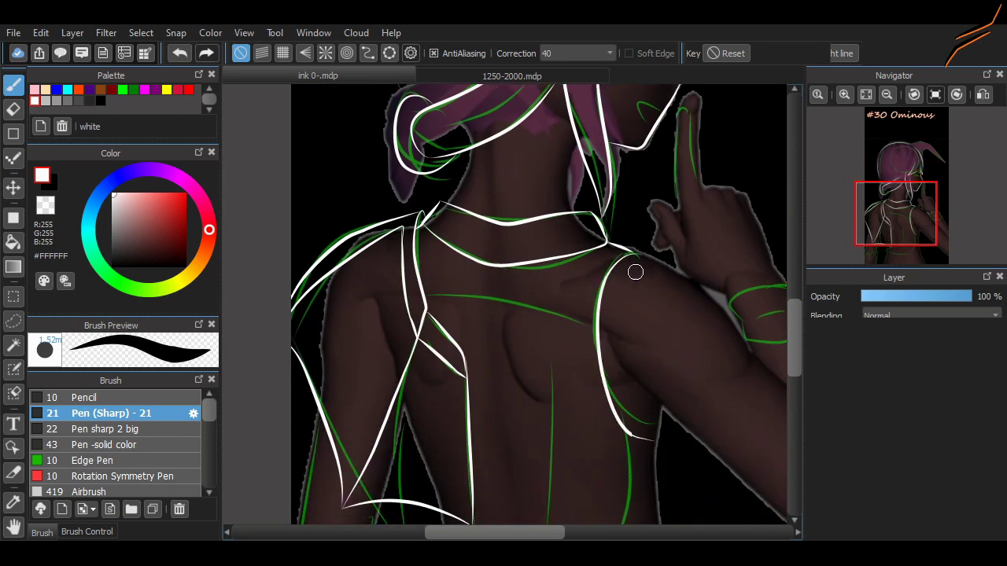
Ink the back opening's arched top edge and its long curved right side in white.
scroll(635, 273, down, 3)
mouse_move(429, 165)
mouse_down()
mouse_move(494, 169)
mouse_move(578, 198)
mouse_move(591, 281)
mouse_up()
key(ctrl+z)
key(ctrl+z)
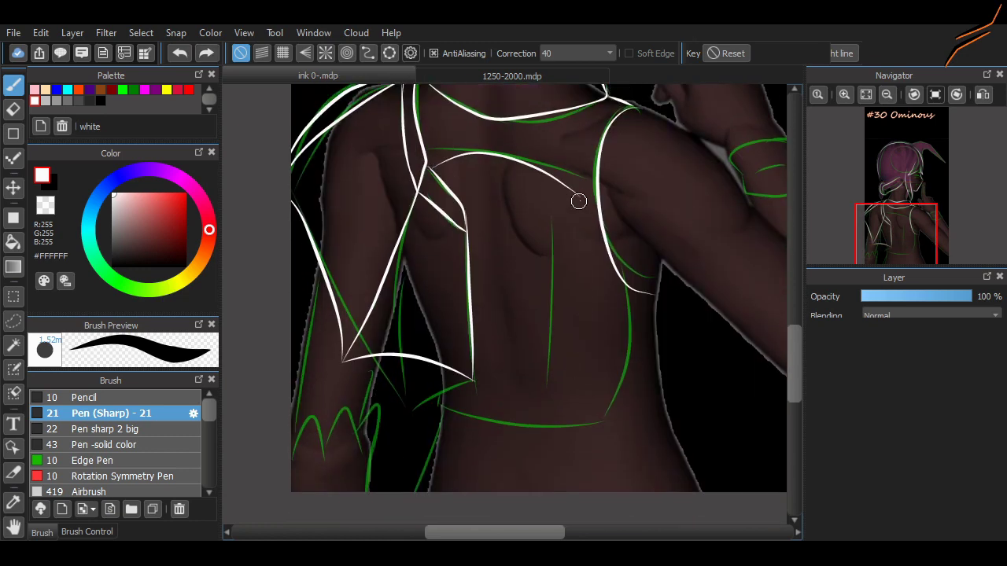
key(ctrl+z)
mouse_move(578, 200)
mouse_down()
mouse_move(455, 441)
mouse_move(567, 220)
mouse_move(556, 379)
mouse_move(533, 428)
mouse_up()
key(ctrl+z)
key(ctrl+z)
key(ctrl+z)
Ink the back opening's lower left curve up to the cape hem, plus the left waist contour.
drag(467, 389, 497, 446)
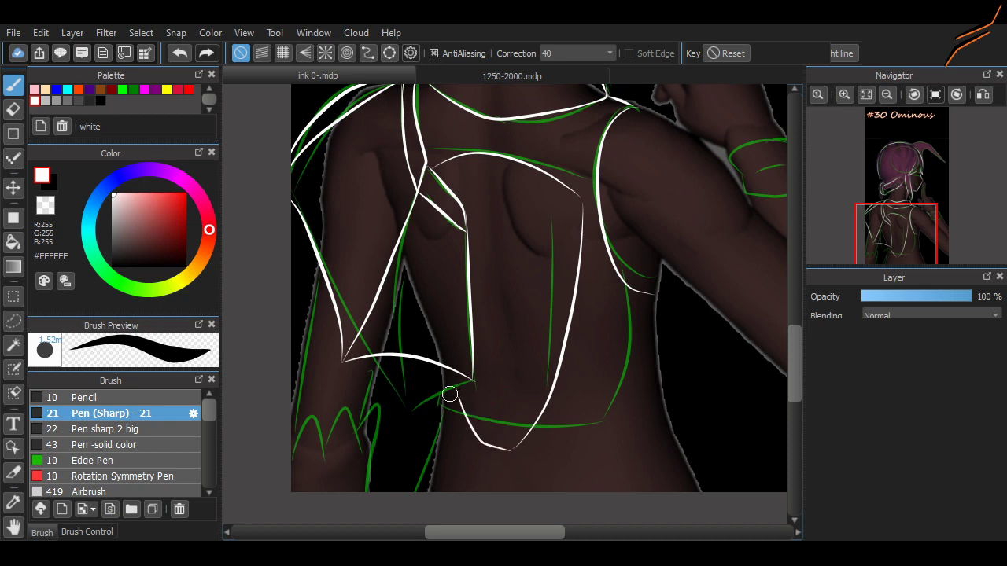
key(ctrl+z)
drag(450, 368, 428, 492)
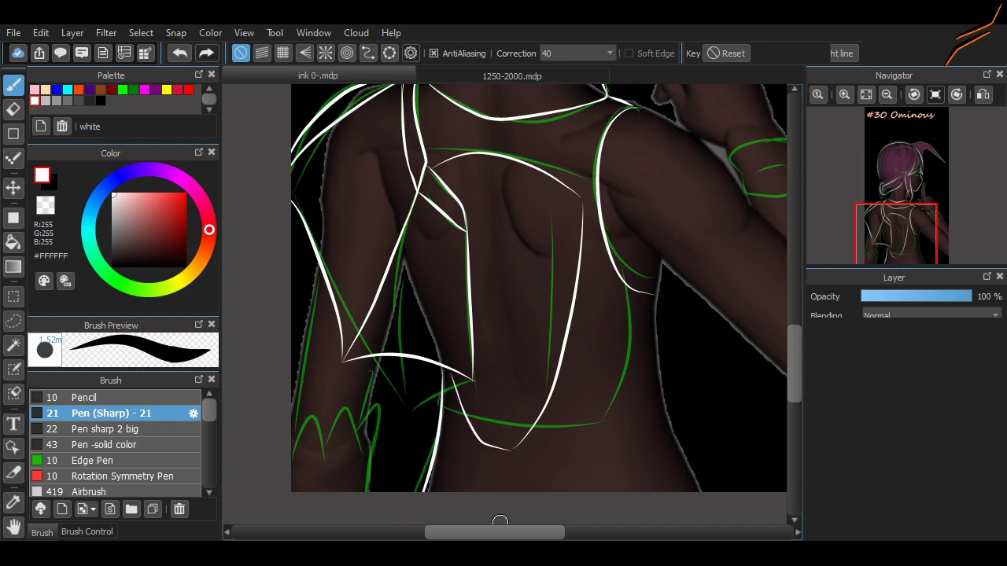
Ink the raised arm's upper and lower contours in white, with a short crease line at the armhole.
drag(500, 520, 399, 523)
drag(557, 286, 598, 495)
drag(472, 315, 393, 275)
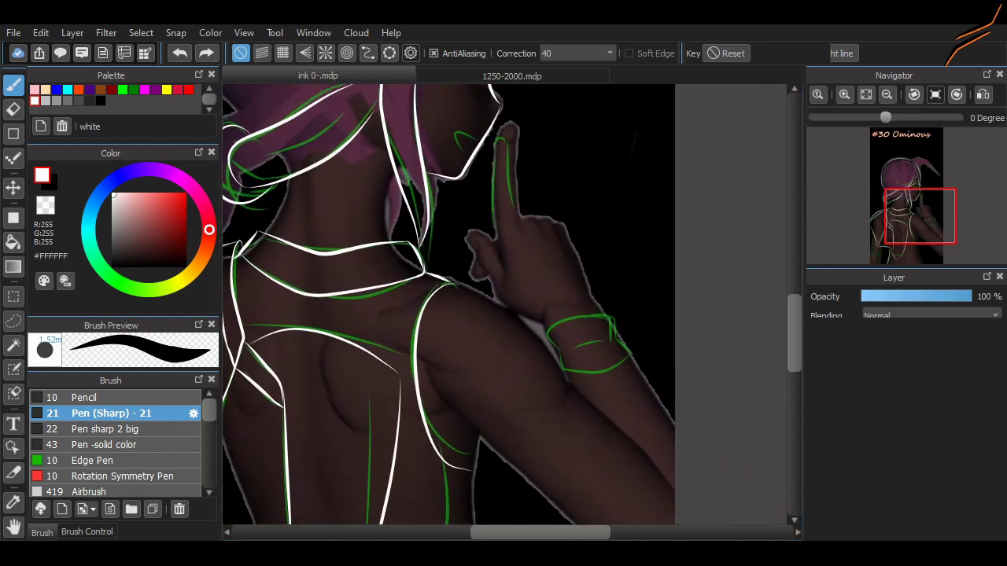
scroll(299, 183, up, 3)
drag(299, 183, 517, 427)
scroll(517, 427, down, 2)
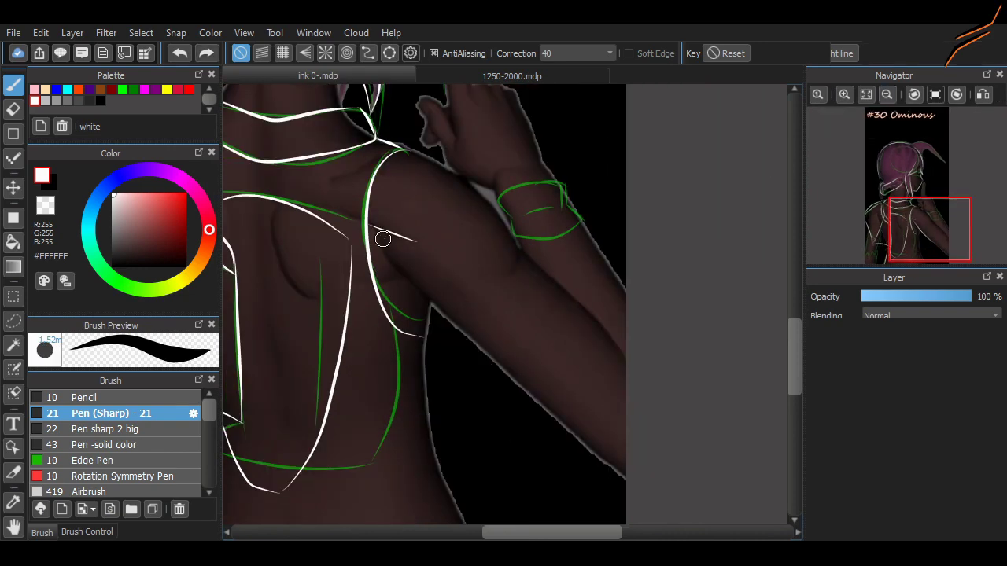
key(ctrl+z)
mouse_move(383, 236)
mouse_down()
mouse_move(626, 430)
mouse_move(628, 468)
mouse_up()
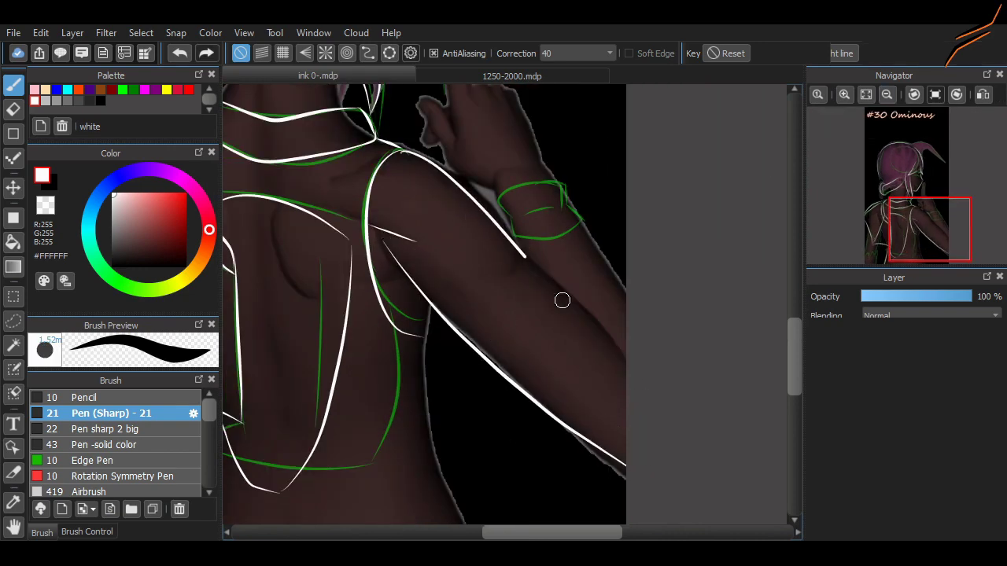
Ink the right waist contour down from the armpit and extend the armhole's lower end to meet it.
scroll(504, 114, up, 2)
mouse_move(385, 409)
mouse_down()
mouse_move(456, 131)
mouse_move(516, 468)
mouse_up()
key(ctrl+z)
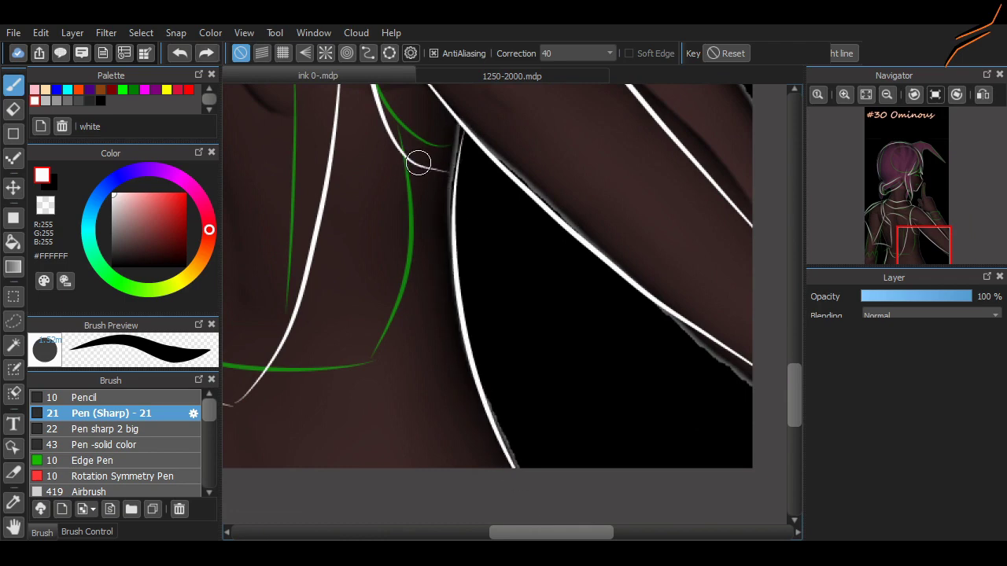
drag(417, 162, 456, 168)
Clean up the junction where the shoulder line meets the top of the right armhole.
scroll(464, 165, up, 3)
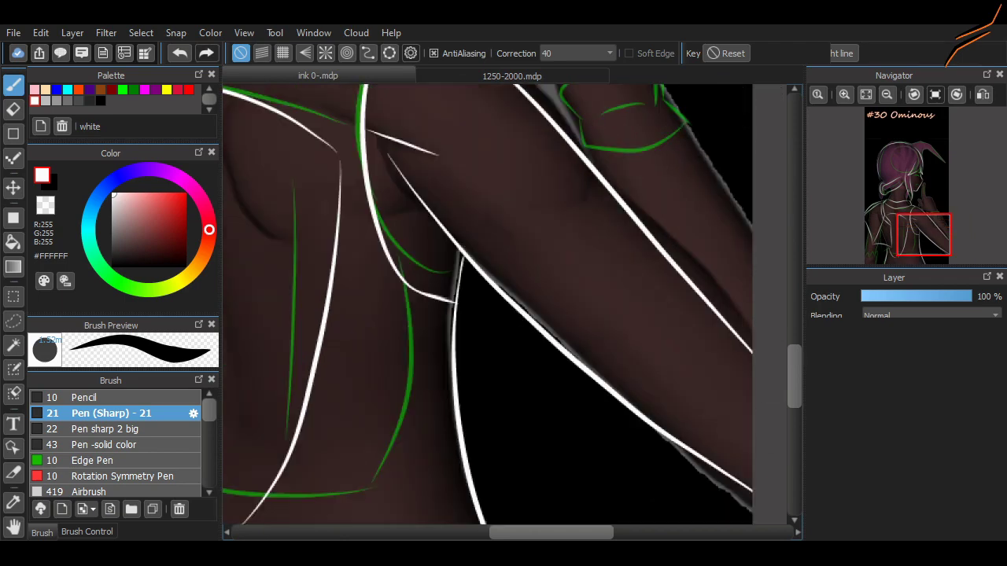
scroll(372, 275, up, 3)
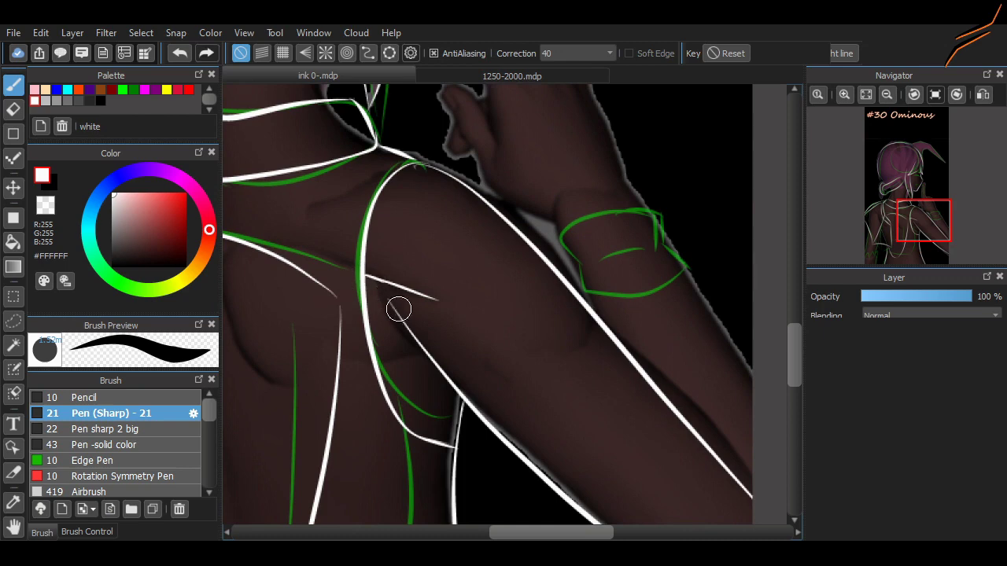
scroll(465, 317, up, 2)
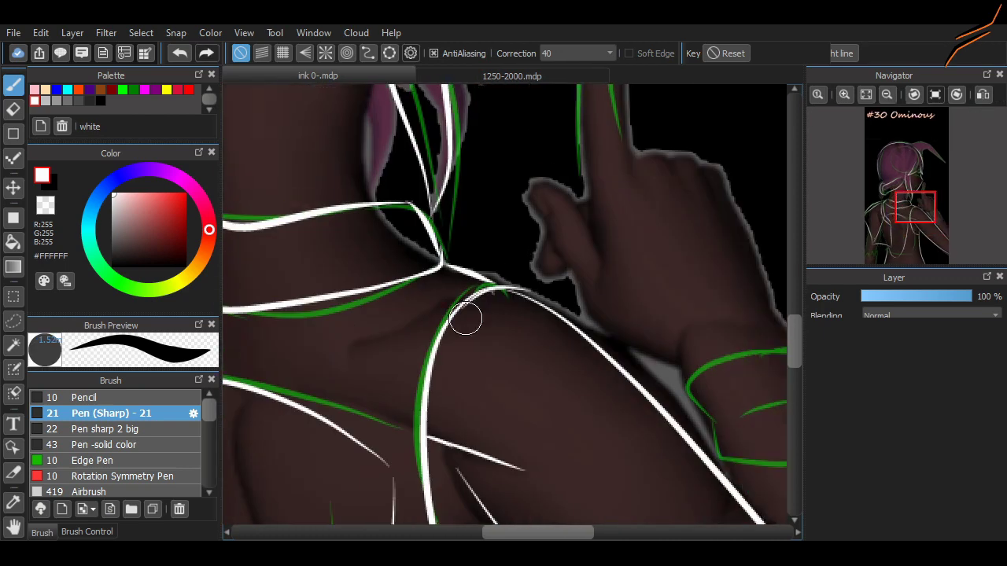
drag(476, 311, 488, 283)
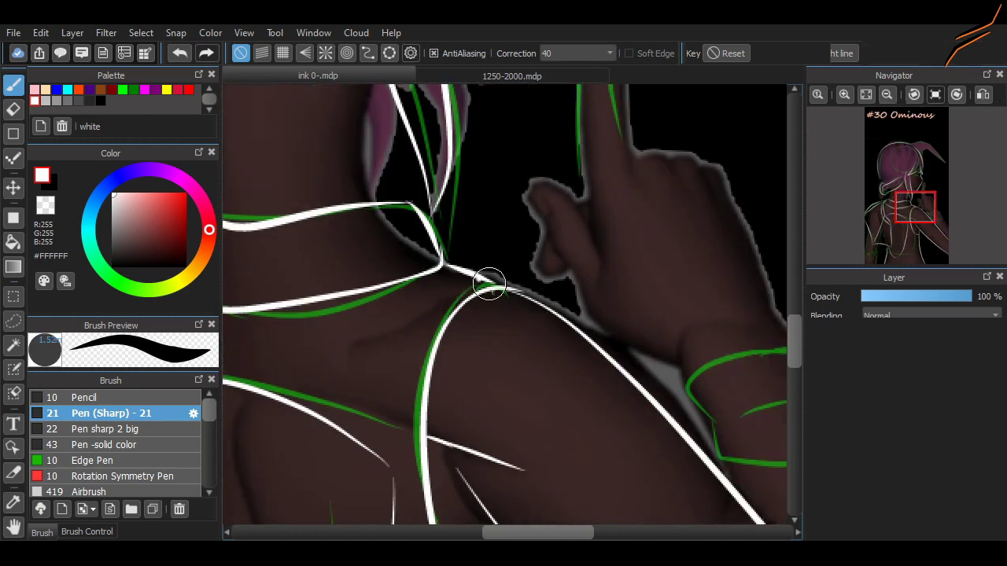
key(e)
key(b)
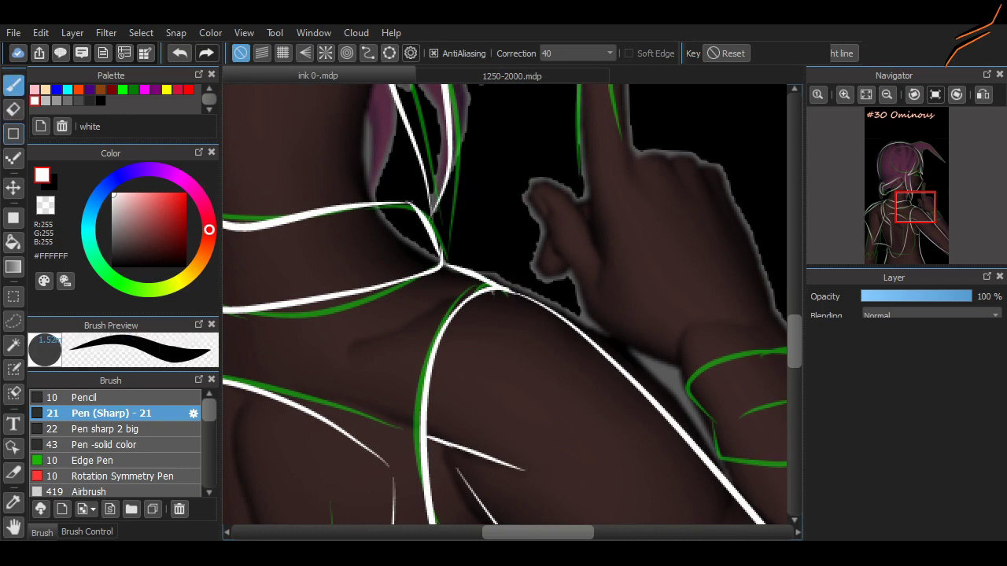
Ink the raised arm's wrist cuff in white, slightly outside the green sketch, and the forearm's outer edge below it.
scroll(745, 316, right, 3)
scroll(527, 197, up, 1)
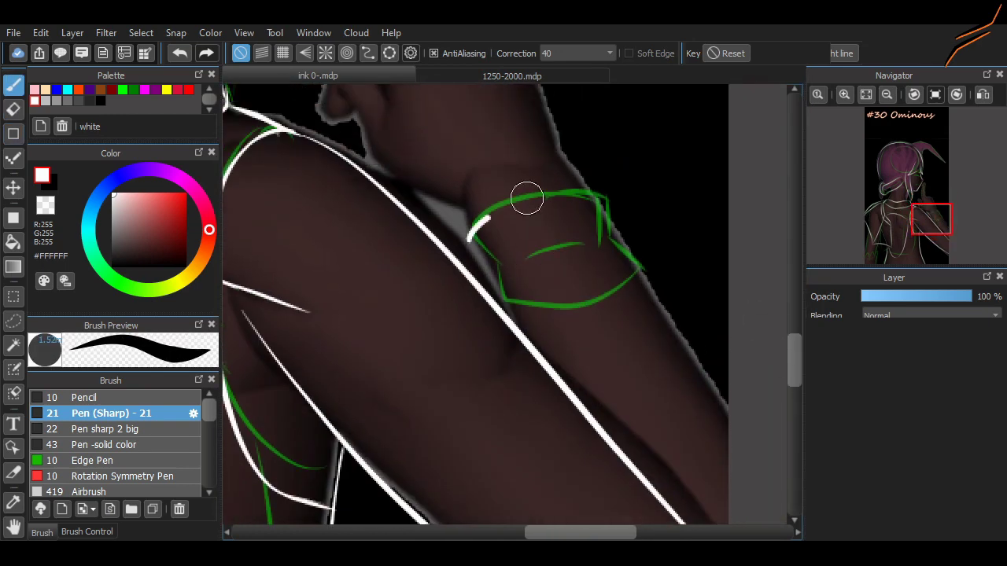
mouse_move(456, 230)
mouse_down()
mouse_move(606, 243)
mouse_move(633, 258)
mouse_move(575, 175)
mouse_move(623, 228)
mouse_up()
key(ctrl+z)
drag(479, 254, 641, 274)
key(ctrl+z)
drag(629, 236, 653, 280)
drag(519, 327, 649, 288)
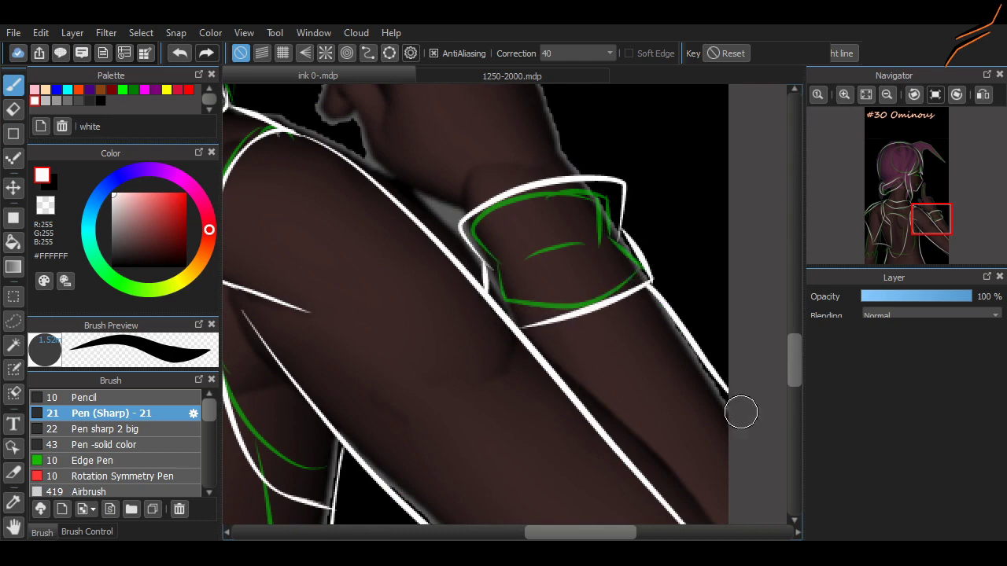
Ink the upper and lower contours of the pointed tip sweeping off the head and clean up its line ends.
scroll(760, 338, up, 5)
scroll(758, 272, up, 5)
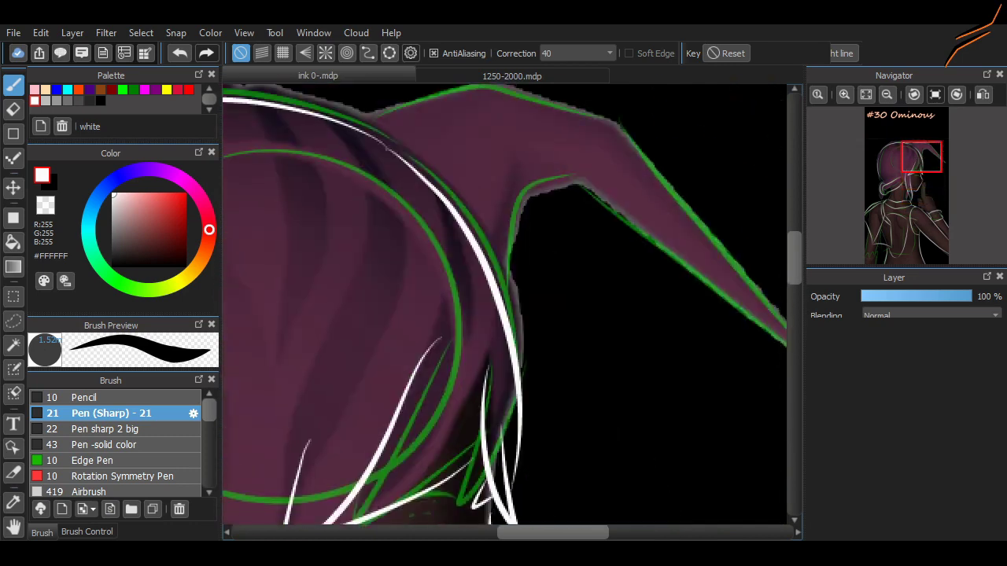
scroll(405, 360, right, 2)
mouse_move(412, 390)
mouse_down()
mouse_move(436, 254)
mouse_move(493, 247)
mouse_move(709, 426)
mouse_move(523, 185)
mouse_move(530, 207)
mouse_move(254, 180)
mouse_up()
drag(487, 337, 544, 356)
key(ctrl+z)
key(e)
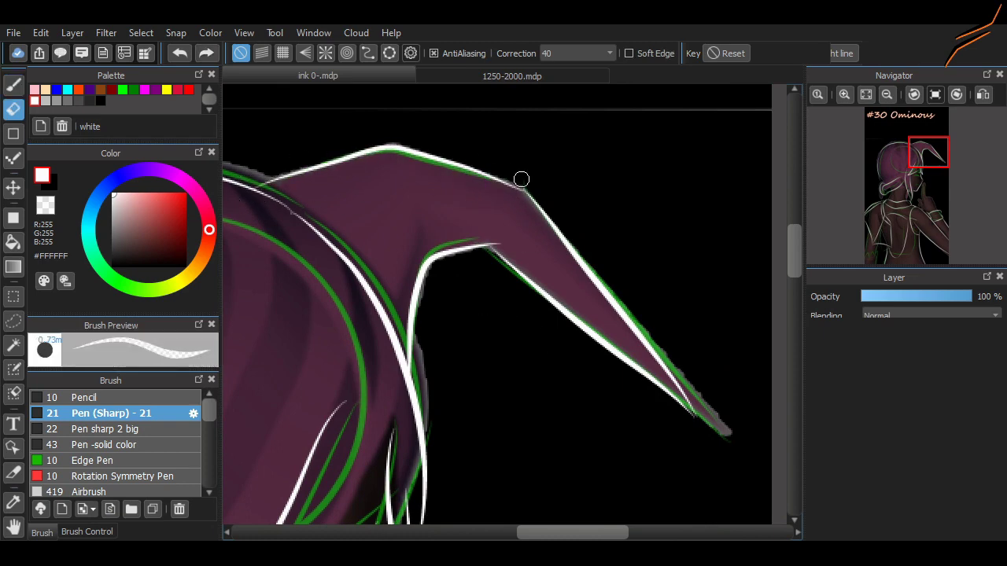
scroll(469, 417, down, 3)
scroll(470, 416, down, 5)
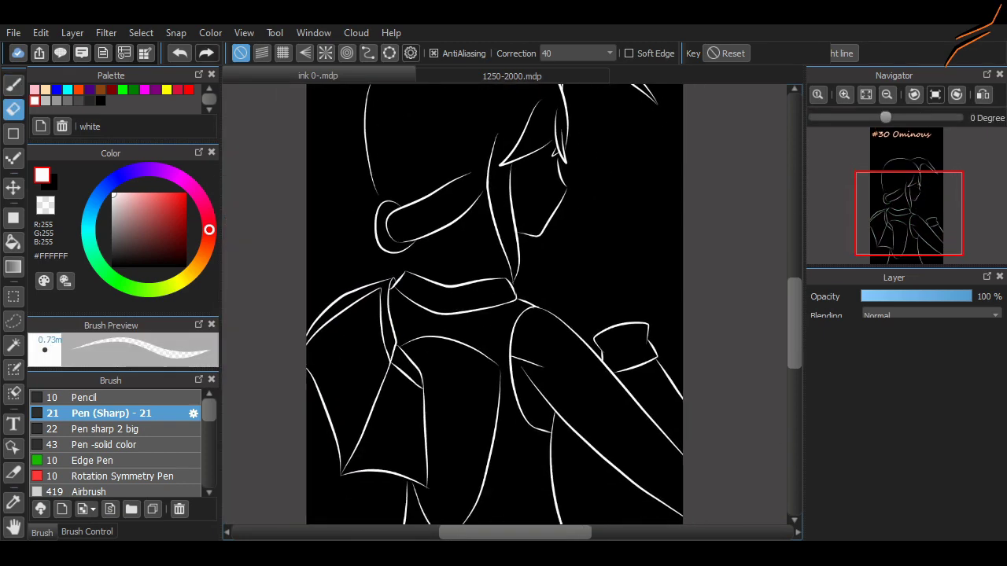
Ink the lowered arm's jagged glove edge in white, along with the arm's inner and outer contours up to the cape.
scroll(519, 283, up, 2)
key(b)
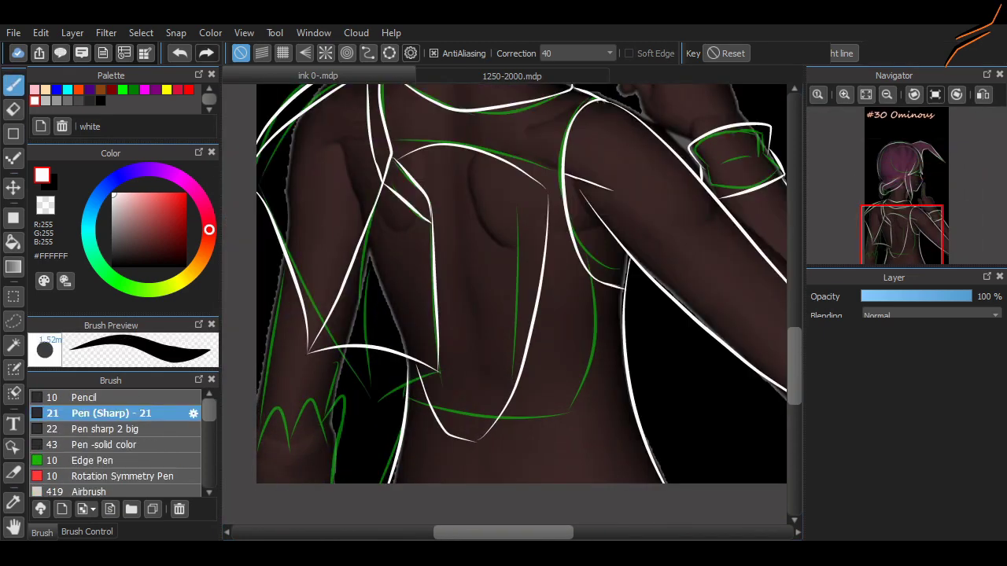
scroll(472, 355, up, 3)
mouse_move(440, 346)
mouse_down()
mouse_move(468, 437)
mouse_move(394, 373)
mouse_move(436, 323)
mouse_up()
key(ctrl+z)
drag(350, 280, 385, 332)
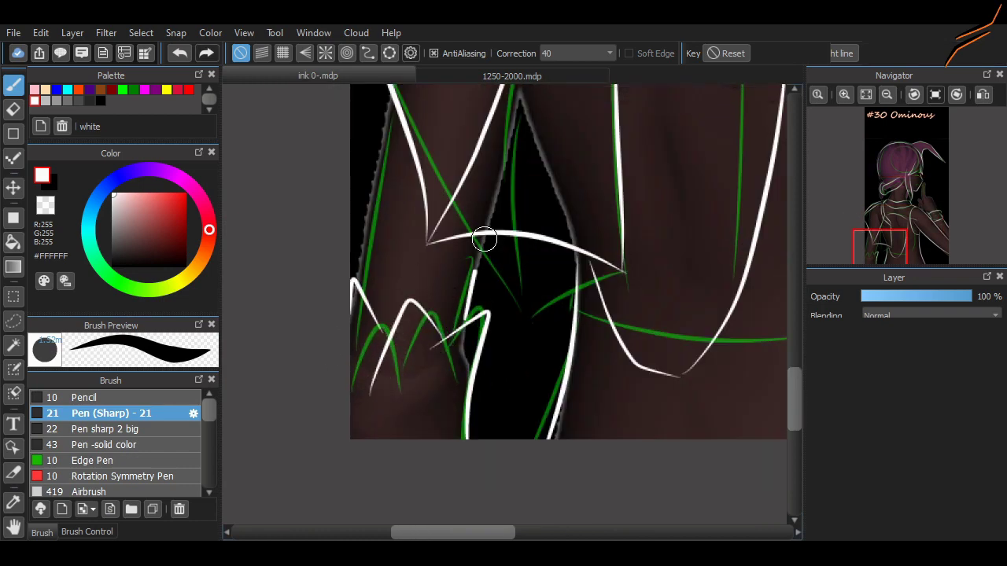
scroll(567, 274, up, 3)
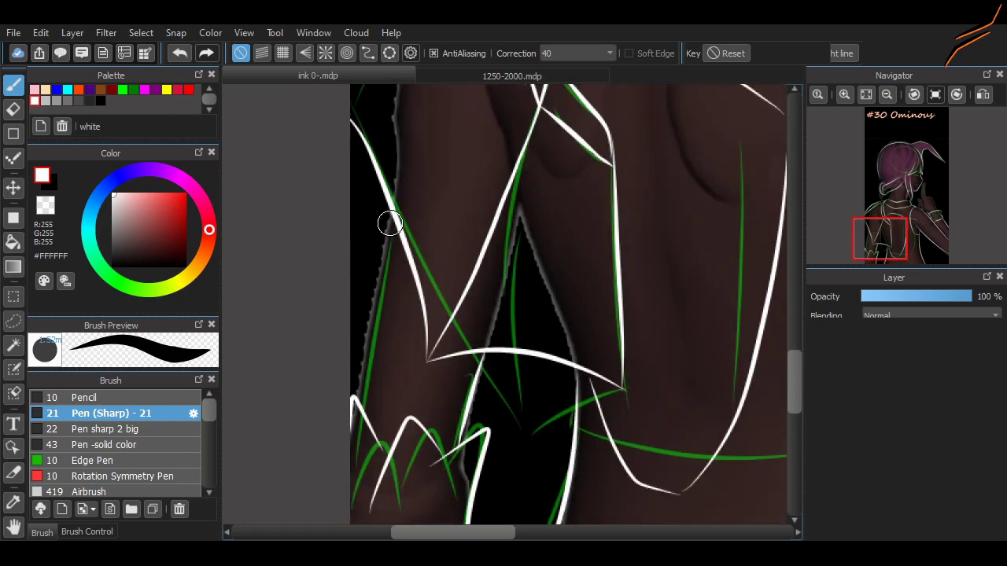
drag(363, 421, 393, 240)
Ink the raised hand's wrist curve above the cuff, the thumb, and the palm's lower edge down to the cuff.
drag(880, 239, 924, 212)
scroll(578, 315, up, 2)
drag(512, 388, 560, 362)
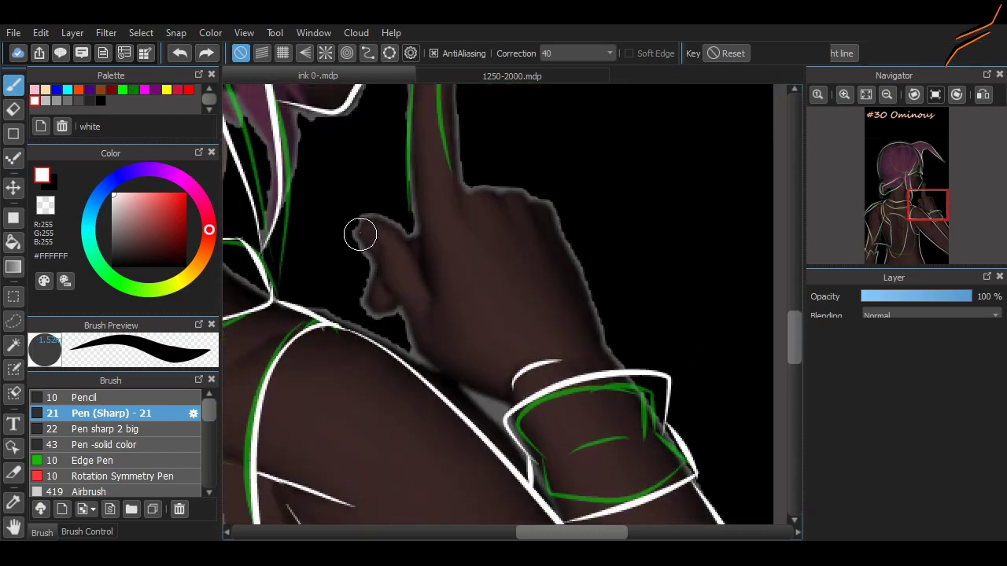
drag(417, 346, 368, 232)
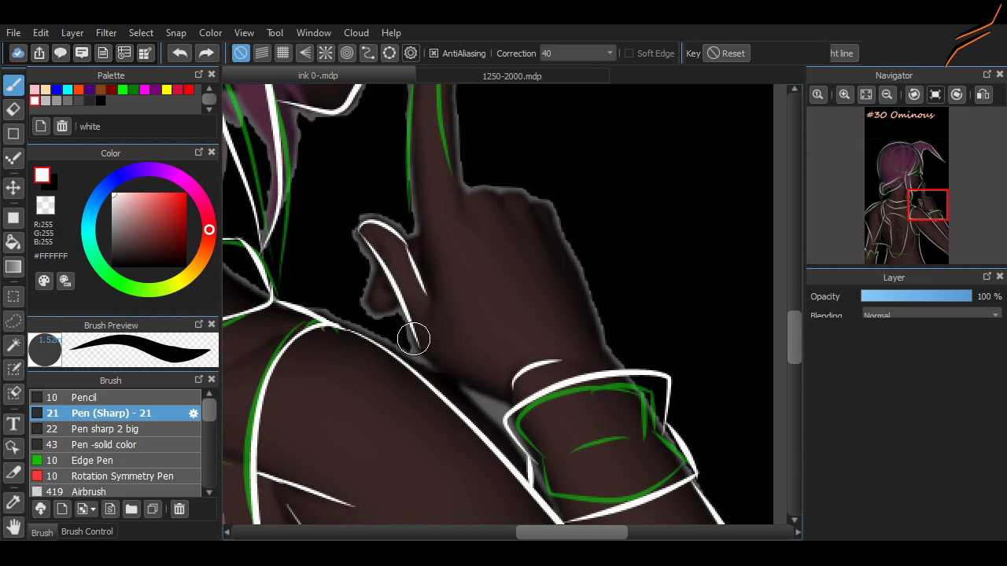
mouse_move(413, 339)
mouse_down()
mouse_move(490, 401)
mouse_move(507, 395)
mouse_up()
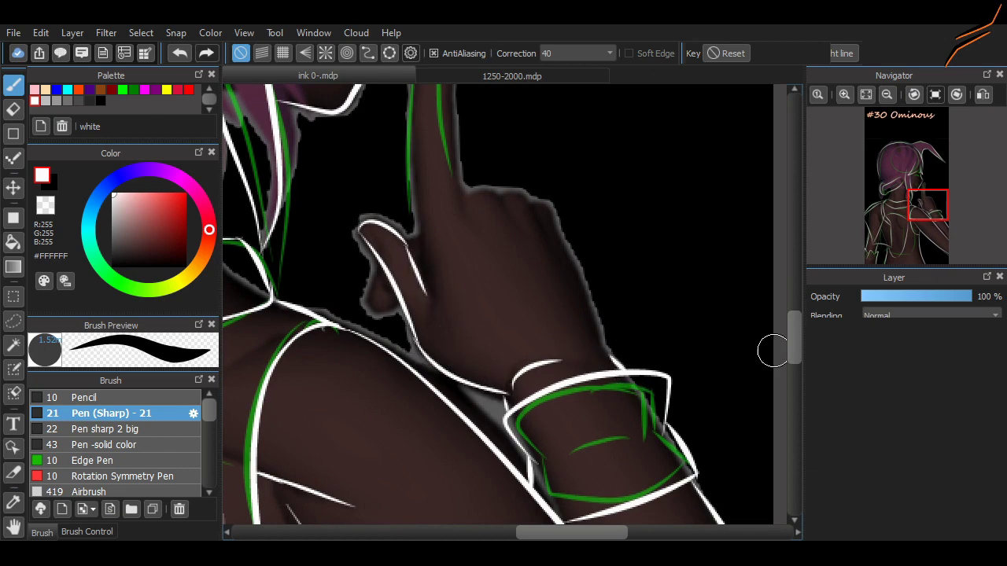
Ink the folded knuckles, the back of the hand and the raised index finger with a short crease at its base.
scroll(773, 351, up, 3)
mouse_move(474, 299)
mouse_down()
mouse_move(470, 276)
mouse_move(506, 289)
mouse_move(516, 275)
mouse_move(561, 314)
mouse_move(621, 441)
mouse_up()
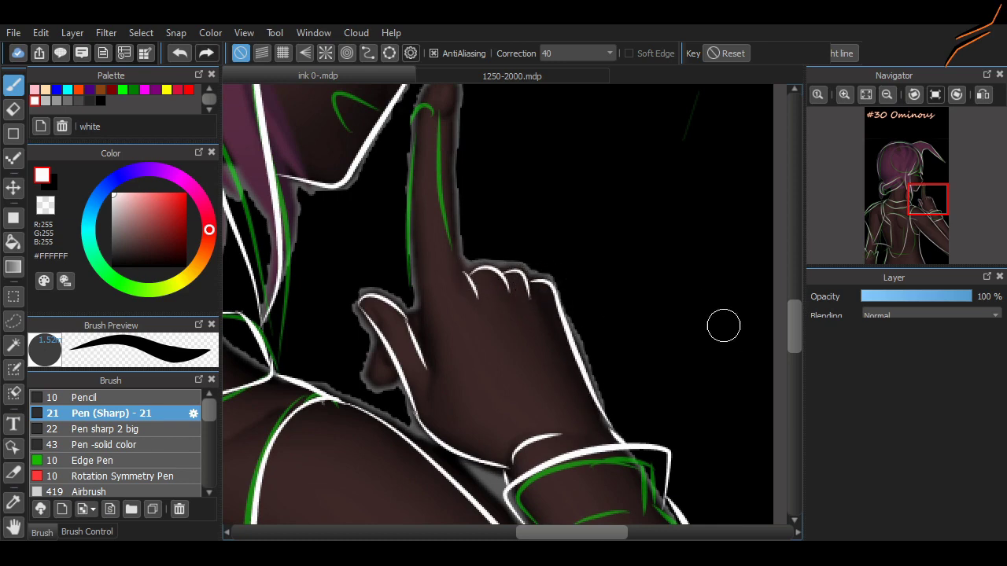
scroll(561, 370, up, 5)
mouse_move(466, 398)
mouse_down()
mouse_move(433, 247)
mouse_move(419, 239)
mouse_move(424, 493)
mouse_up()
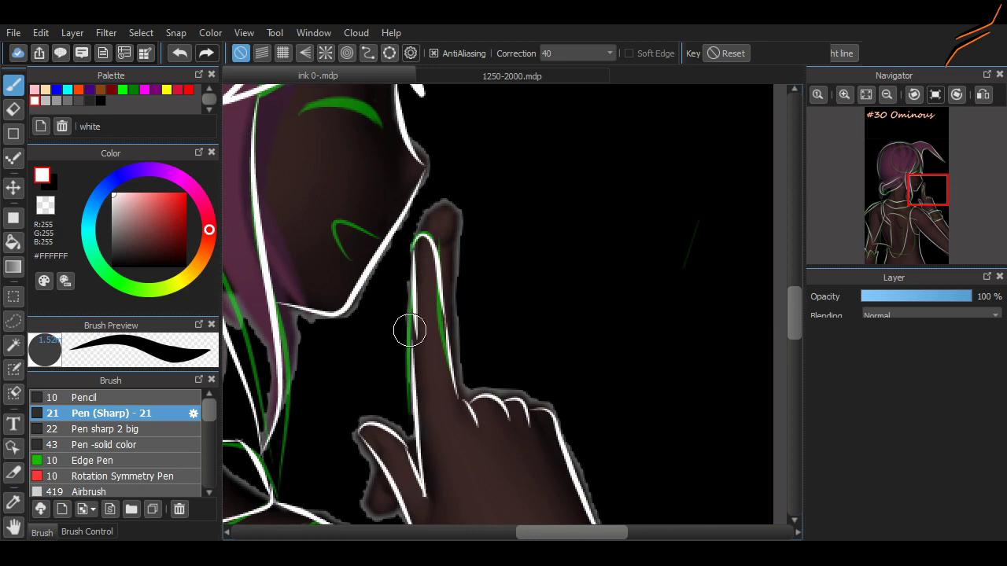
scroll(492, 351, left, 3)
drag(495, 307, 527, 306)
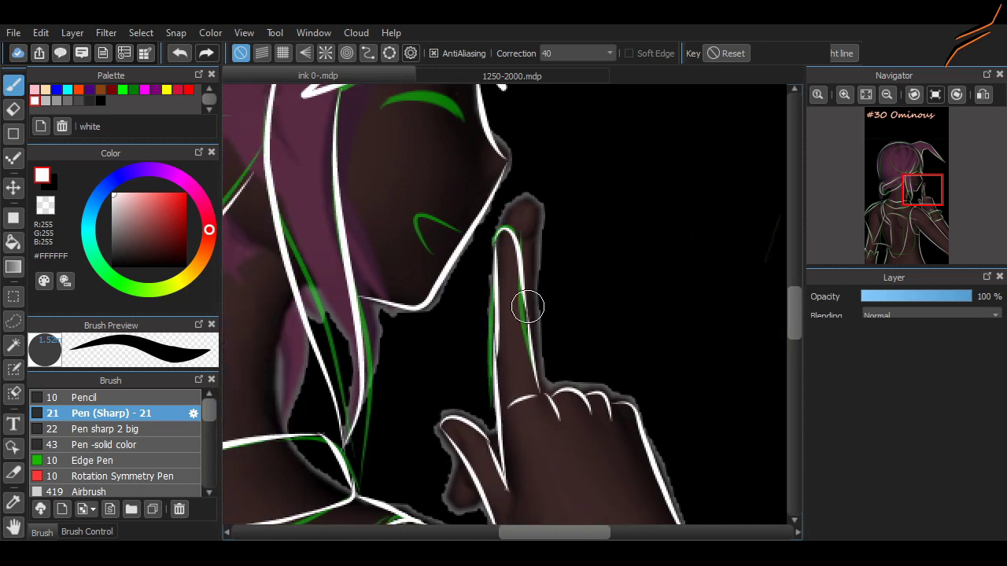
key(e)
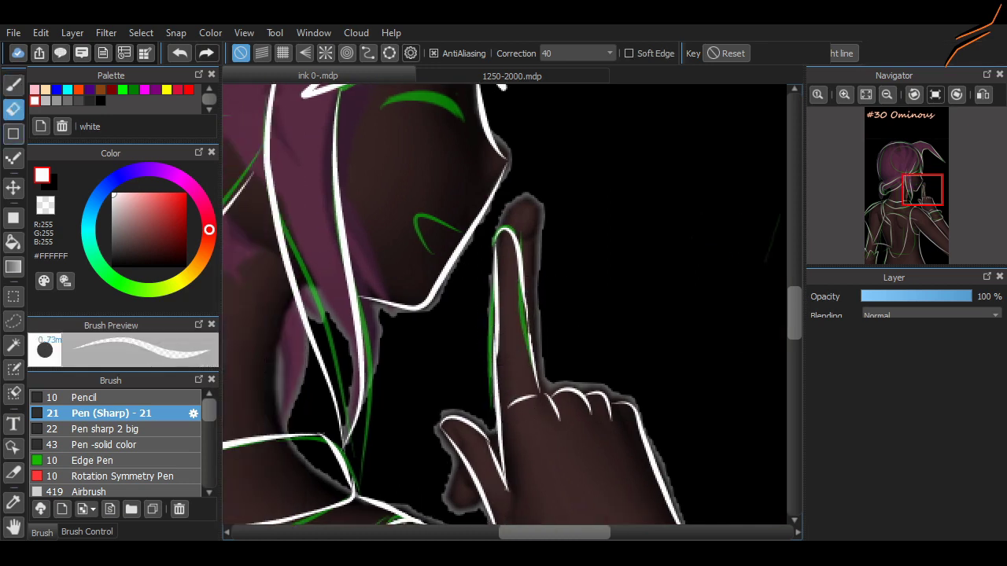
key(b)
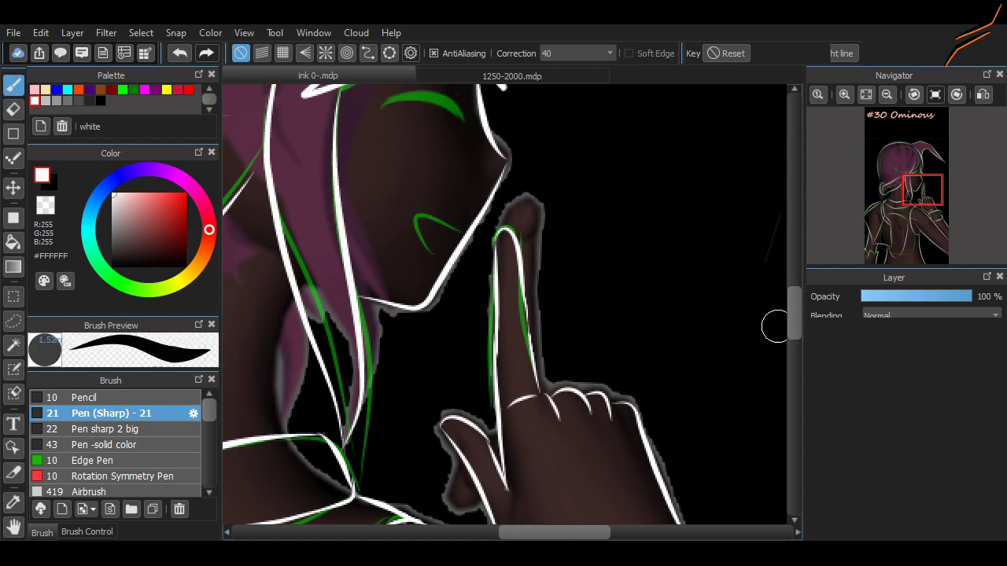
Ink the mouth's upper line to the profile edge and the eye as a thick lid curve with a thin brow line above.
scroll(472, 386, up, 3)
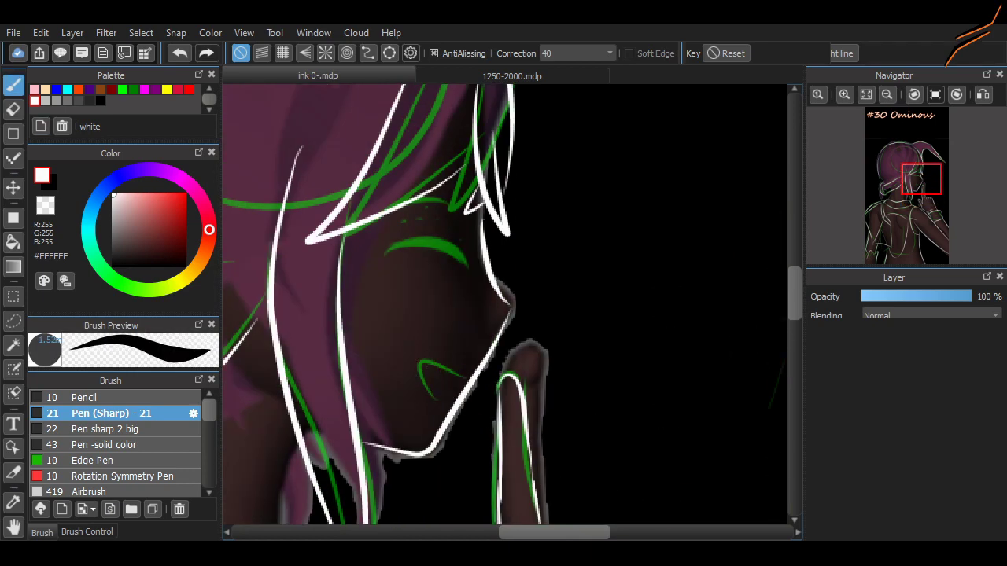
key(ctrl+z)
drag(428, 370, 472, 404)
key(e)
key(v)
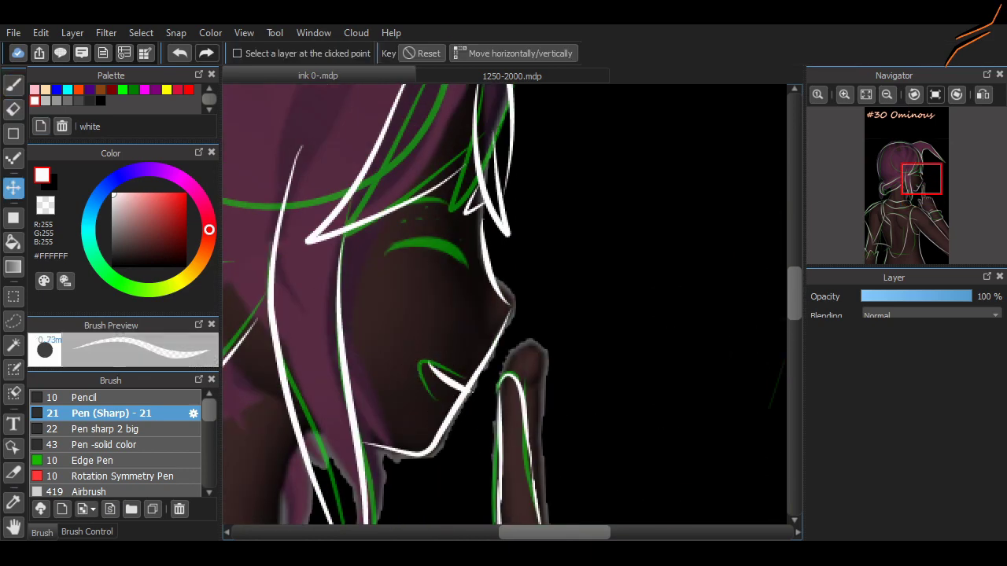
key(b)
drag(369, 261, 472, 288)
key(ctrl+z)
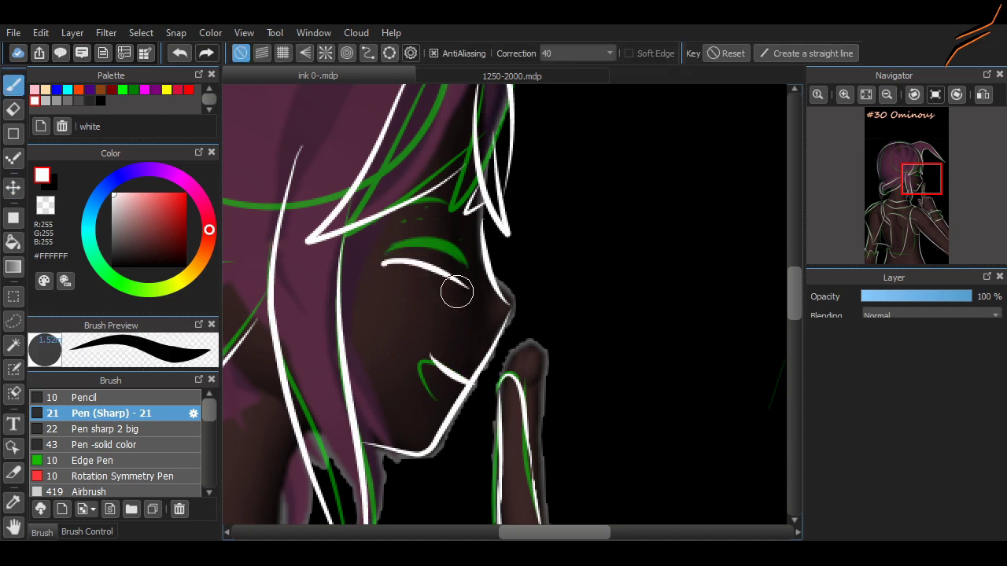
mouse_move(368, 261)
mouse_down()
mouse_move(474, 289)
mouse_move(377, 260)
mouse_move(483, 269)
mouse_move(455, 267)
mouse_up()
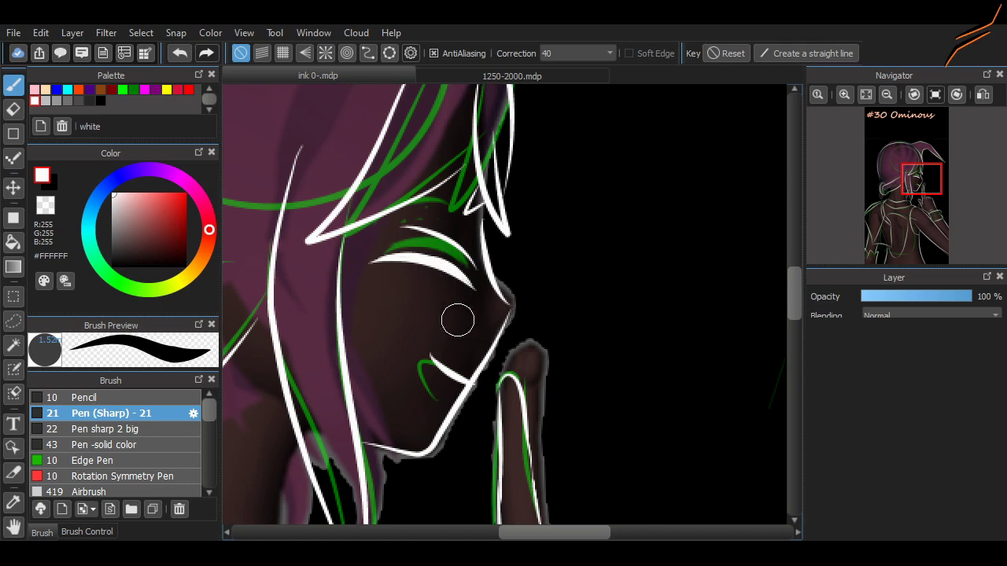
Select the eye and brow strokes with a rectangular selection and move them slightly up and to the left.
key(m)
drag(512, 176, 349, 297)
drag(432, 236, 425, 222)
click(618, 340)
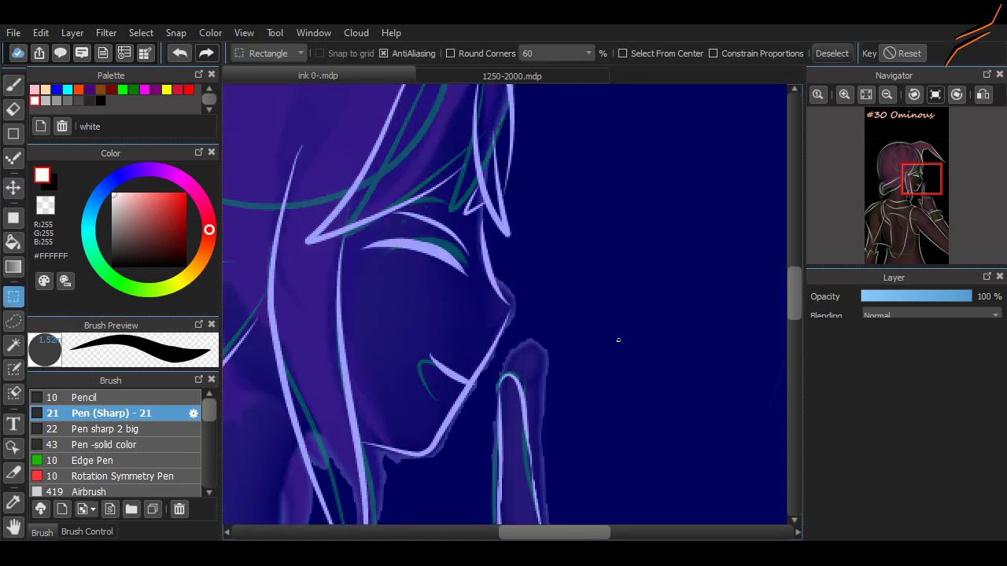
Redraw the mouth as an open wedge with a pointed inner corner, ending both lines at the profile edge.
scroll(618, 340, down, 3)
key(u)
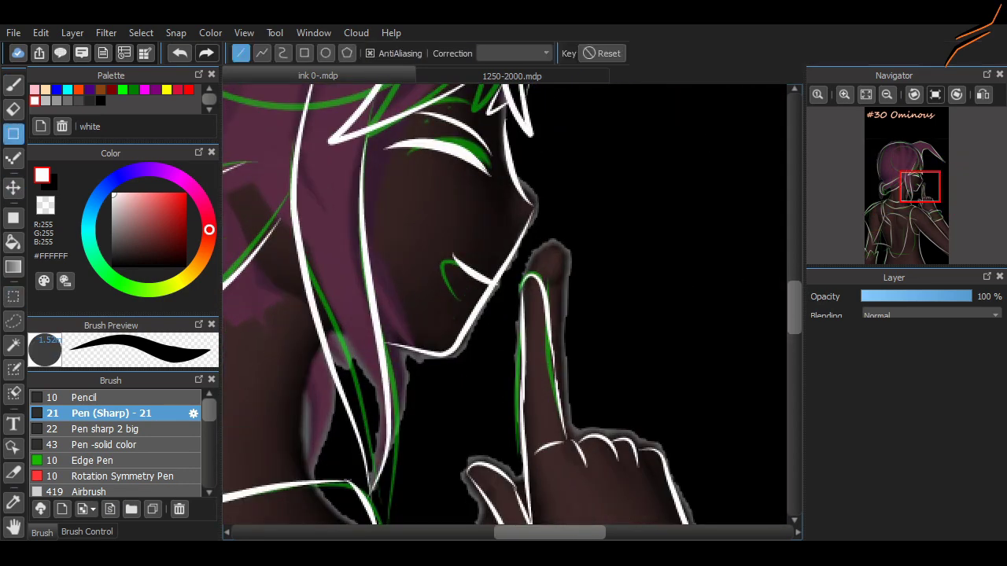
key(e)
mouse_move(477, 275)
mouse_down()
mouse_move(456, 258)
mouse_move(472, 311)
mouse_up()
key(b)
key(ctrl+z)
mouse_move(429, 258)
mouse_down()
mouse_move(483, 277)
mouse_move(483, 314)
mouse_move(496, 311)
mouse_move(460, 273)
mouse_move(483, 310)
mouse_move(439, 255)
mouse_move(488, 312)
mouse_up()
key(ctrl+z)
key(ctrl+z)
key(ctrl+z)
key(e)
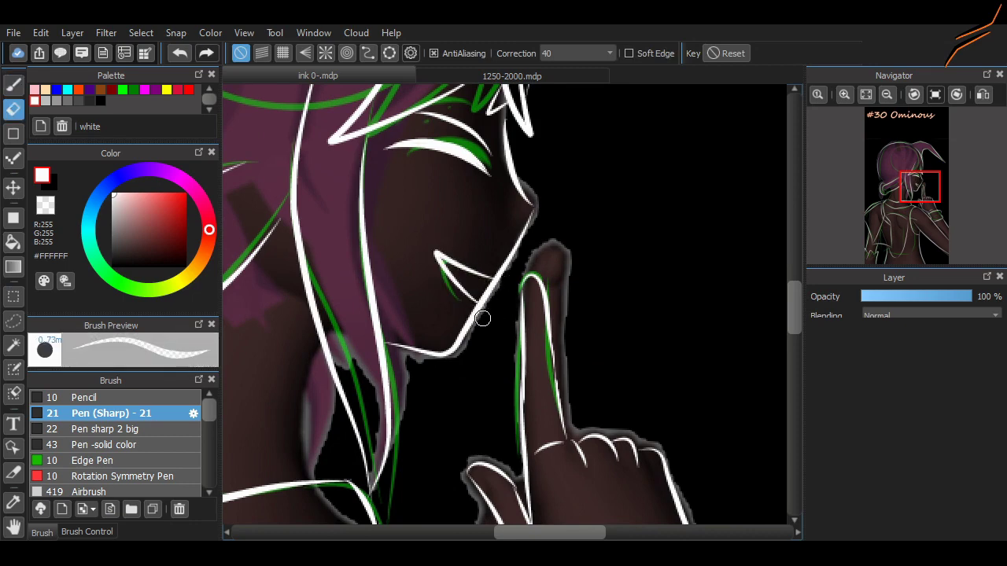
Ink a short curved contour above the neck, joining the hair's lower edge to the long front strand.
scroll(495, 288, down, 4)
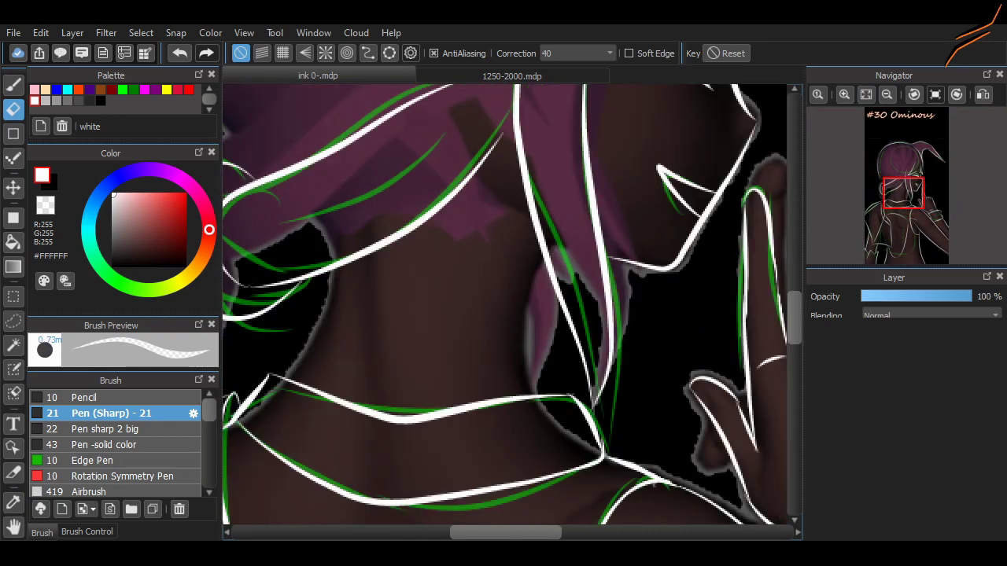
key(b)
mouse_move(445, 214)
mouse_down()
mouse_move(519, 206)
mouse_move(521, 231)
mouse_up()
key(ctrl+z)
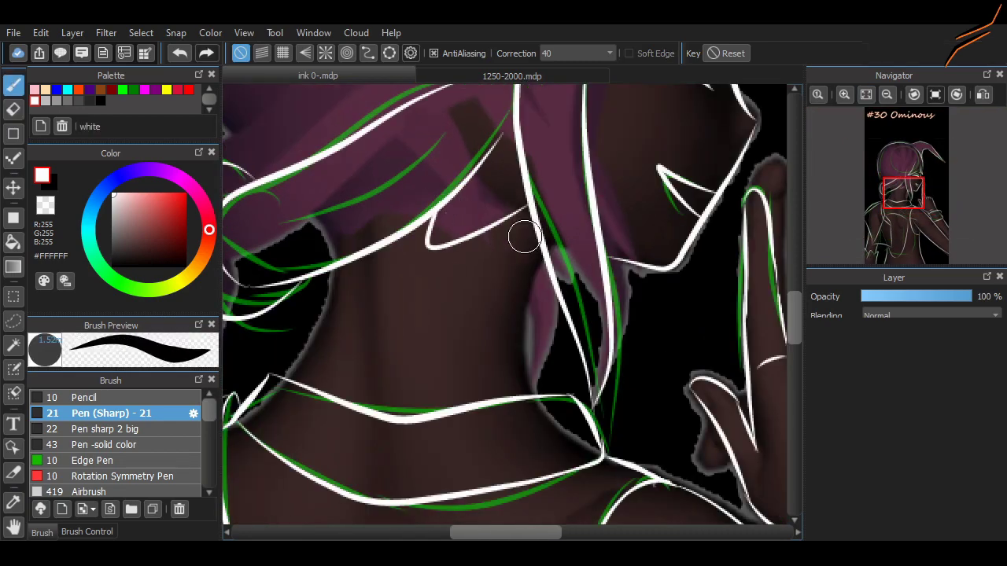
key(ctrl+z)
mouse_move(441, 211)
mouse_down()
mouse_move(488, 217)
mouse_move(538, 230)
mouse_up()
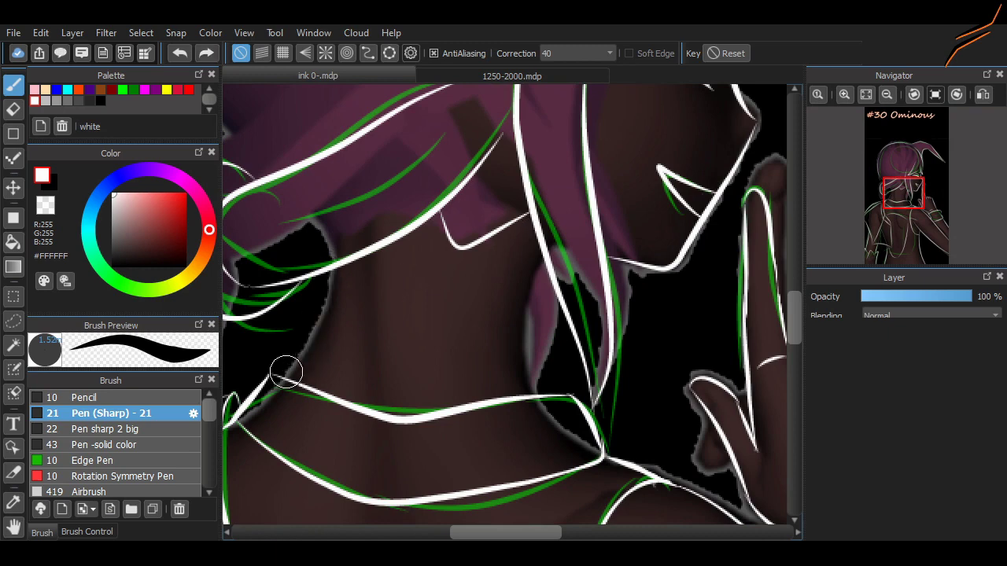
Ink both side contours of the neck down to the collar and add a thin vertical crease inside the neck.
drag(285, 370, 339, 267)
drag(535, 247, 541, 385)
drag(374, 275, 390, 382)
key(ctrl+z)
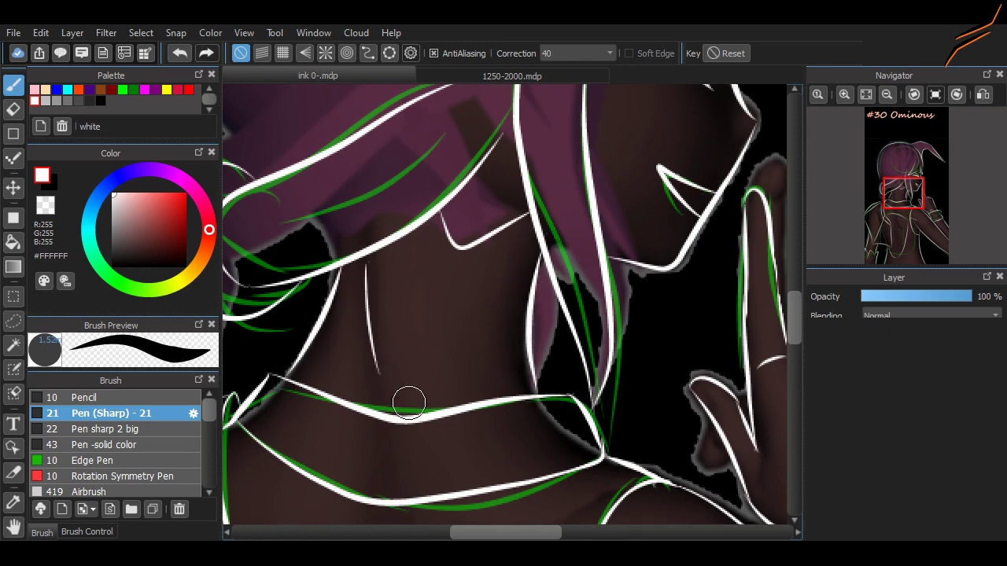
Turn on concentric circle snapping, centre it within the green circle on the back of the head, and choose the Edge Pen.
scroll(406, 400, right, 5)
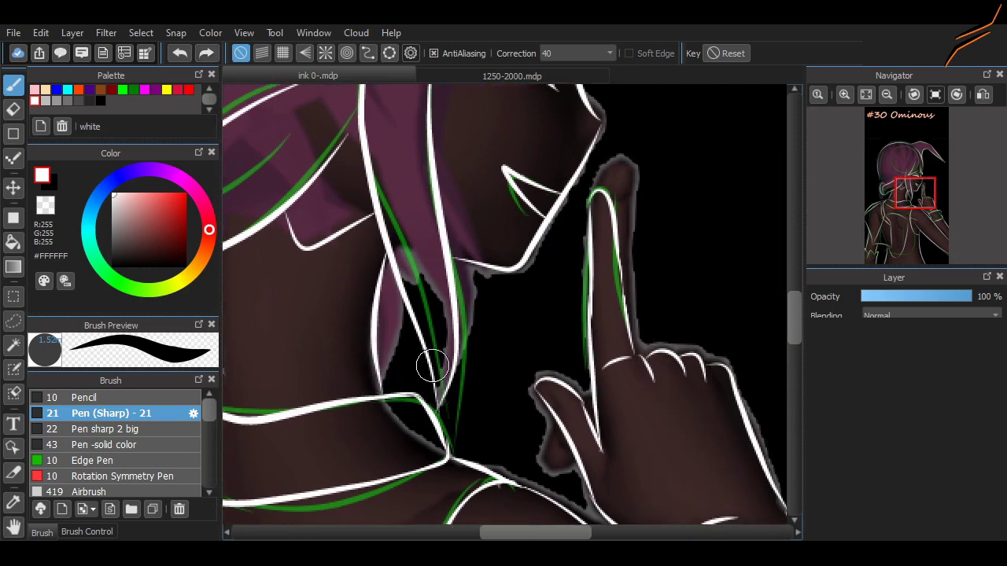
scroll(433, 366, left, 10)
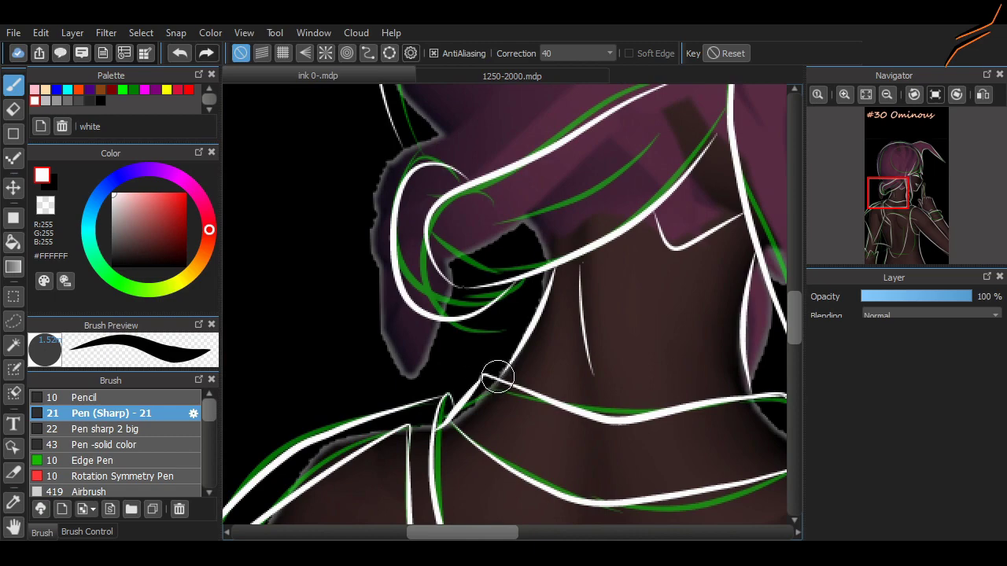
scroll(495, 380, up, 15)
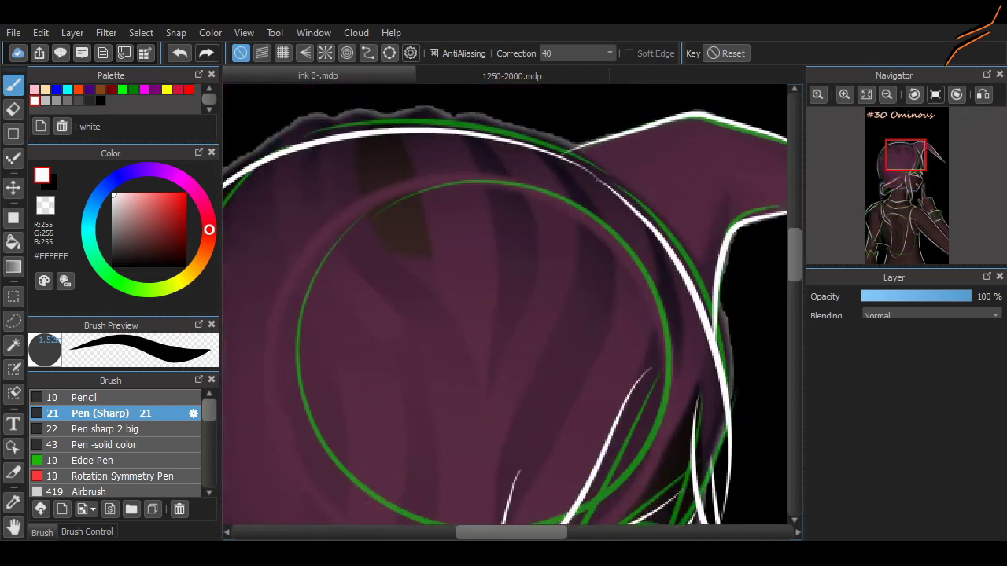
click(347, 53)
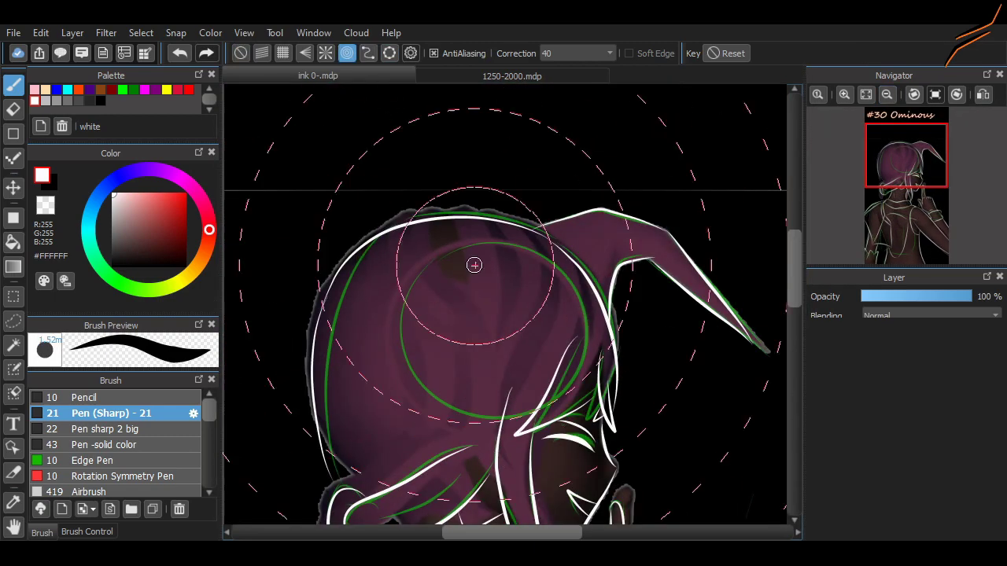
key(Down)
key(Down)
key(Down)
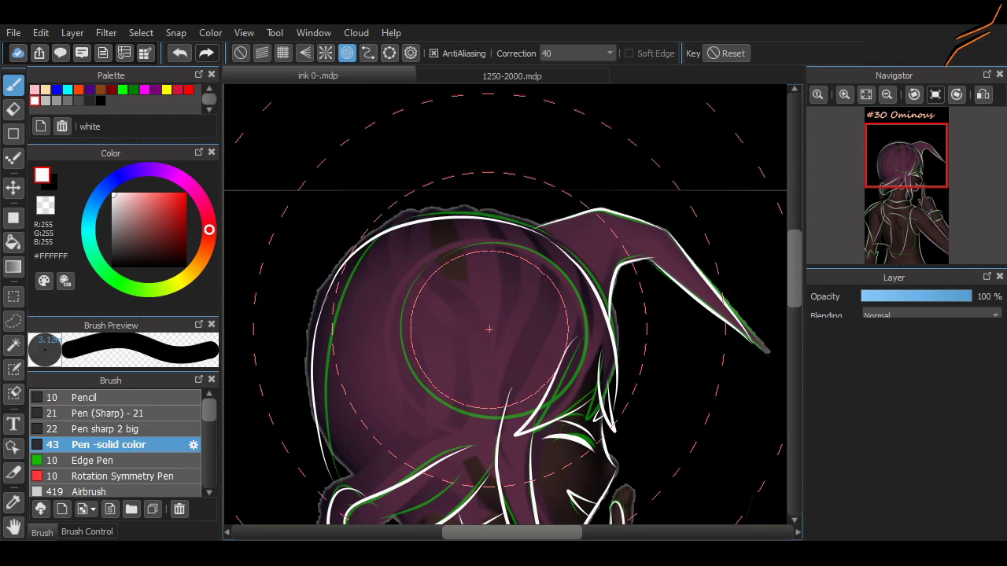
scroll(443, 377, up, 2)
scroll(478, 308, down, 2)
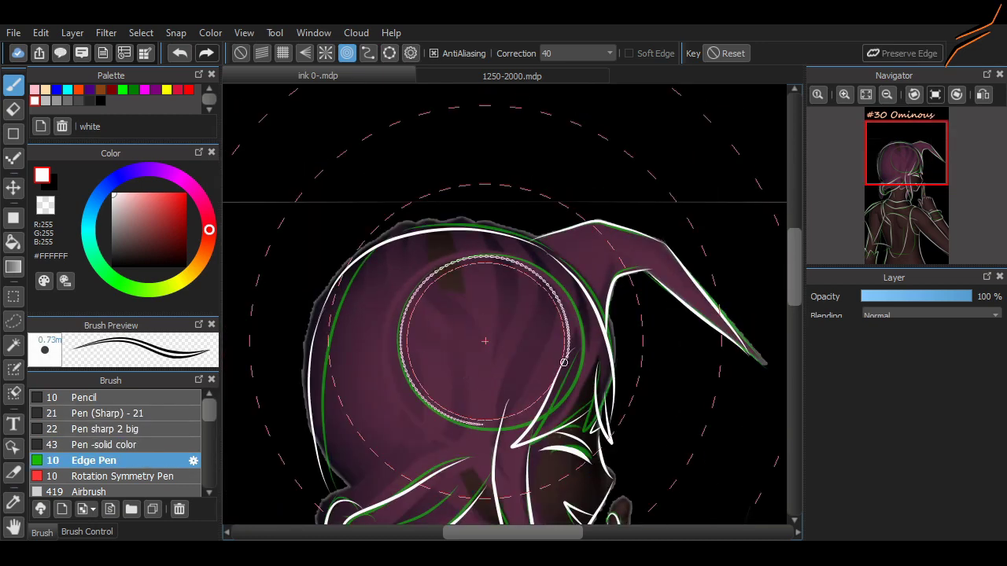
Try to ink the head ring on the concentric guides with the Edge Pen at size 48 and edge width 65.
mouse_move(485, 341)
mouse_down()
mouse_move(279, 355)
mouse_move(466, 346)
mouse_up()
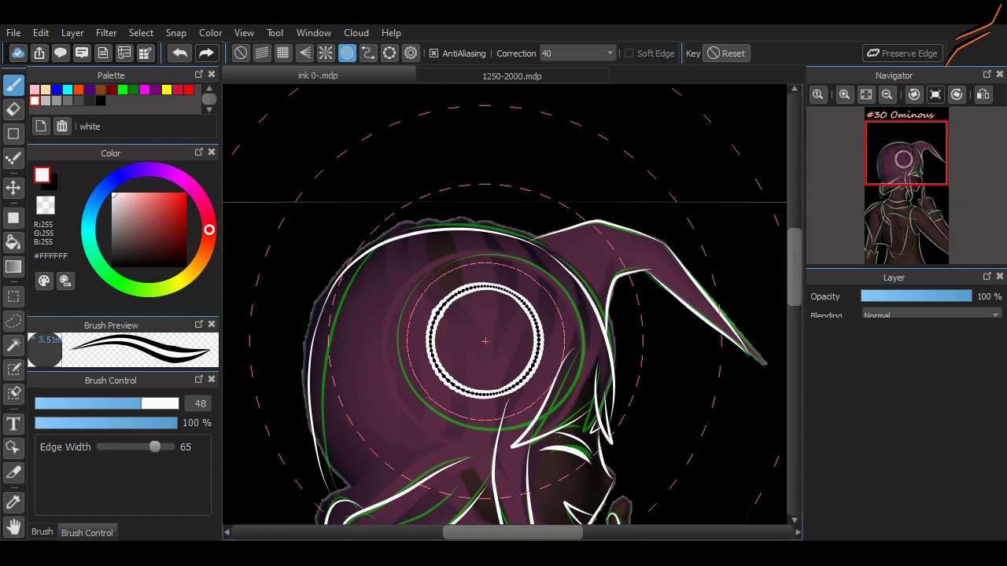
key(x)
scroll(561, 53, up, 2)
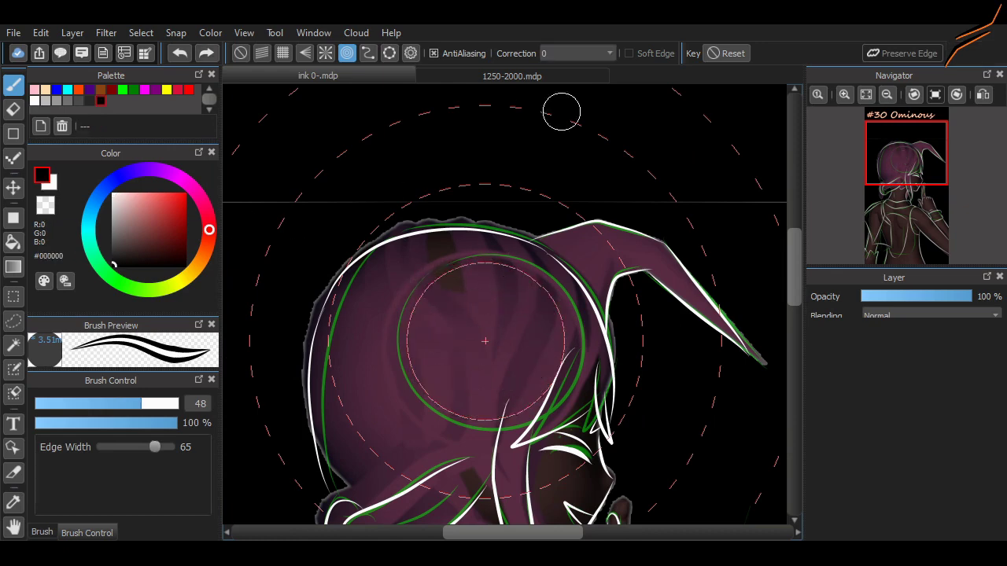
drag(487, 322, 472, 311)
key(ctrl+z)
Try a thinner head ring with the Edge Pen at size 21 in black, and undo it.
key(bracketleft)
key(bracketleft)
key(bracketleft)
mouse_move(460, 273)
mouse_down()
mouse_move(425, 369)
mouse_move(524, 327)
mouse_up()
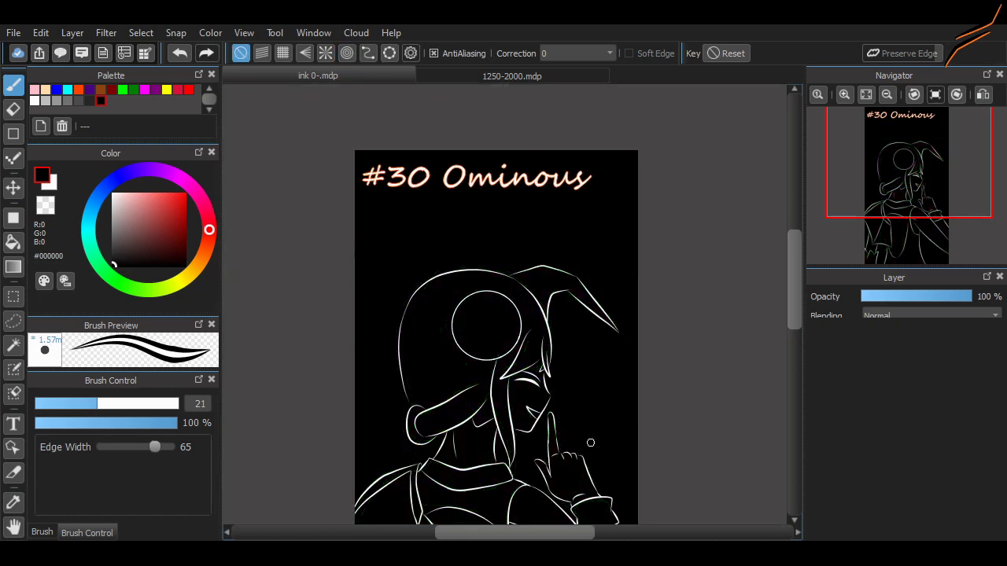
key(x)
key(ctrl+z)
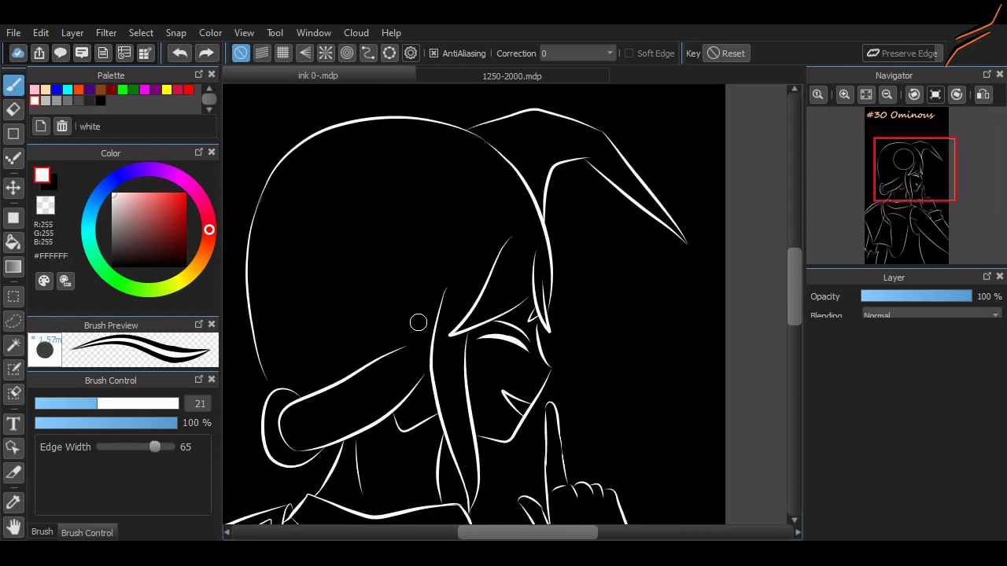
Turn concentric circle snapping back on, set the Edge Pen's edge width to 54 and lower the layer opacity to 36%.
click(347, 52)
drag(155, 447, 144, 447)
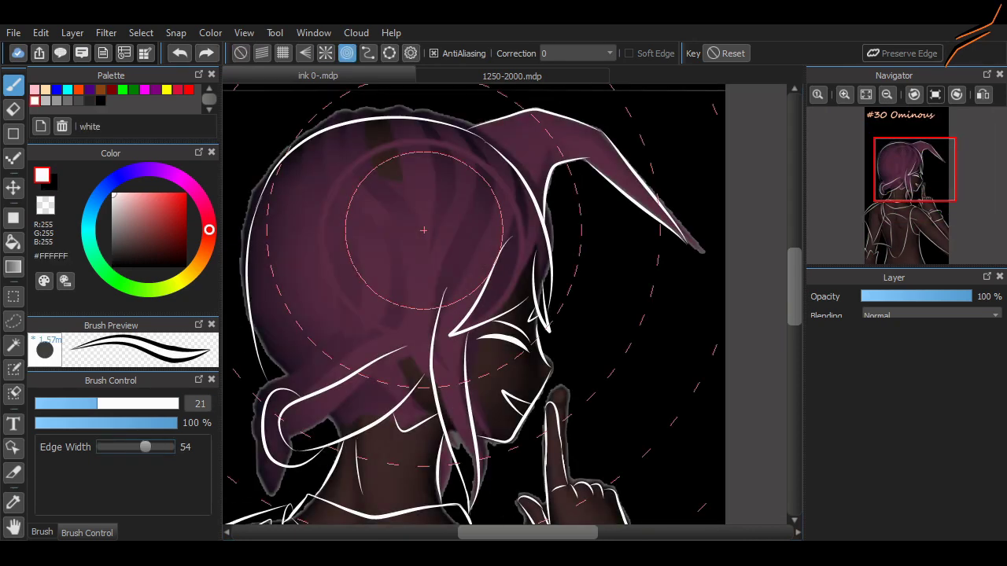
drag(972, 295, 881, 295)
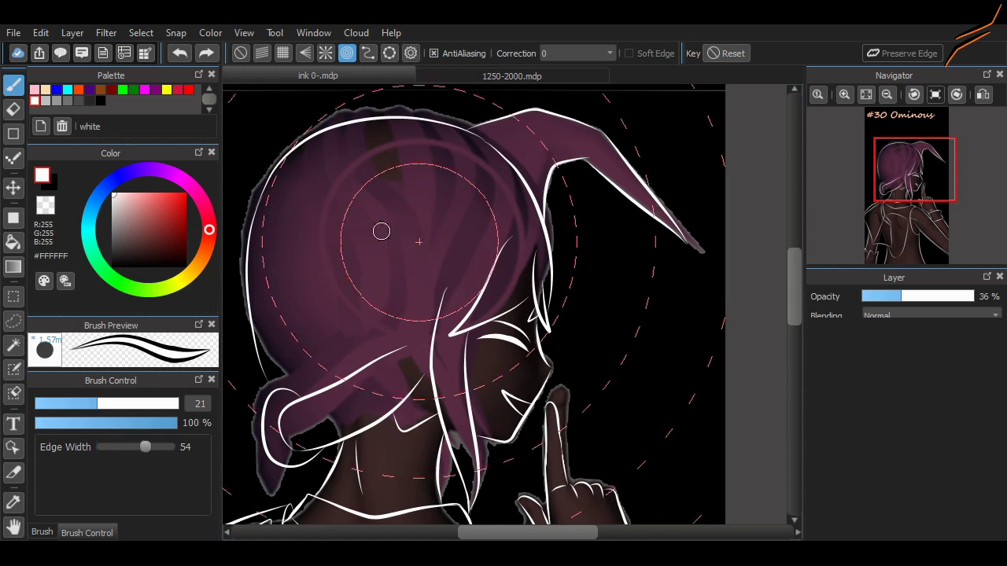
Try inking the head ring in white just outside the innermost guide circle, and undo the strokes.
mouse_move(387, 317)
mouse_down()
mouse_move(410, 334)
mouse_move(488, 283)
mouse_move(492, 244)
mouse_up()
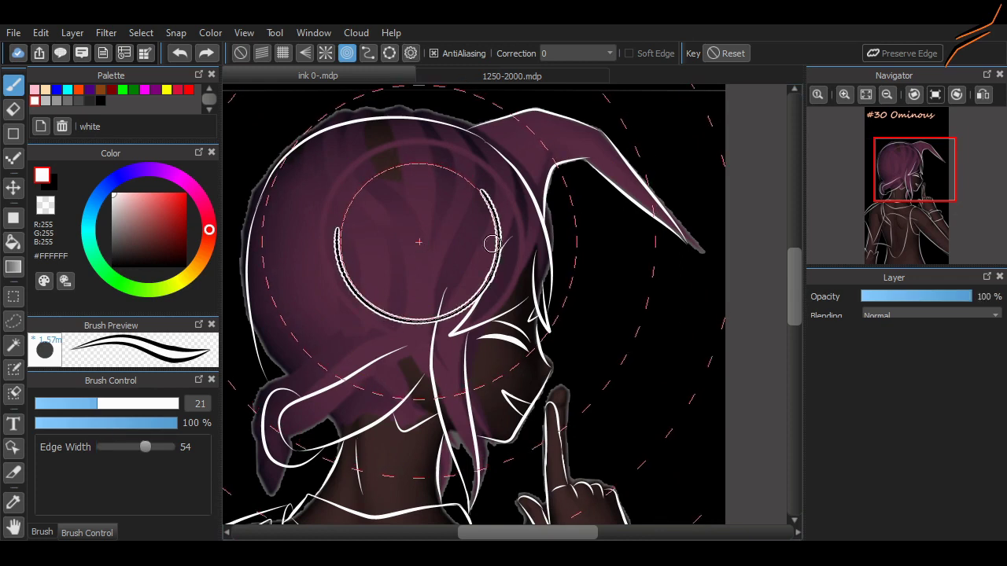
mouse_move(382, 166)
mouse_down()
mouse_move(330, 245)
mouse_move(347, 283)
mouse_up()
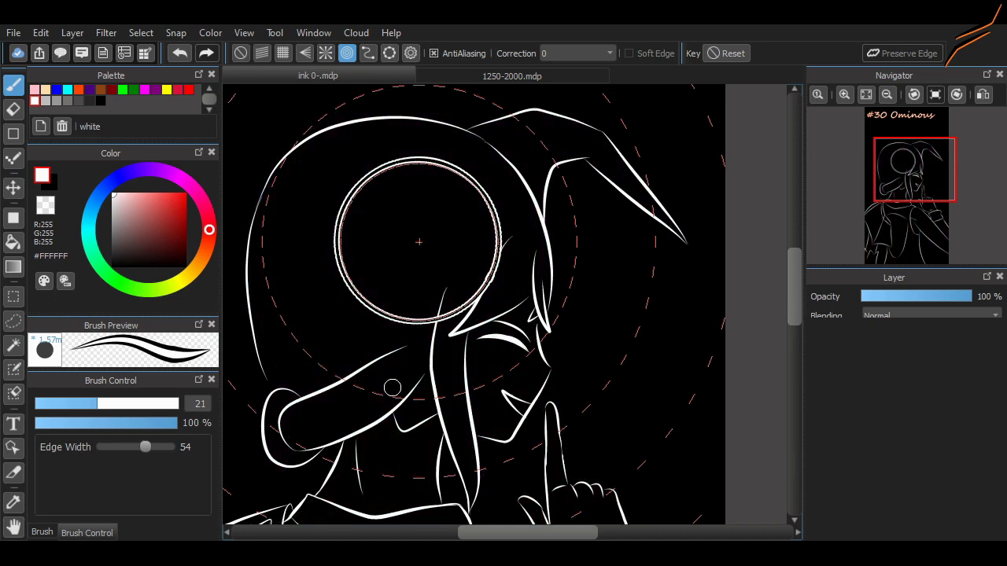
key(ctrl+z)
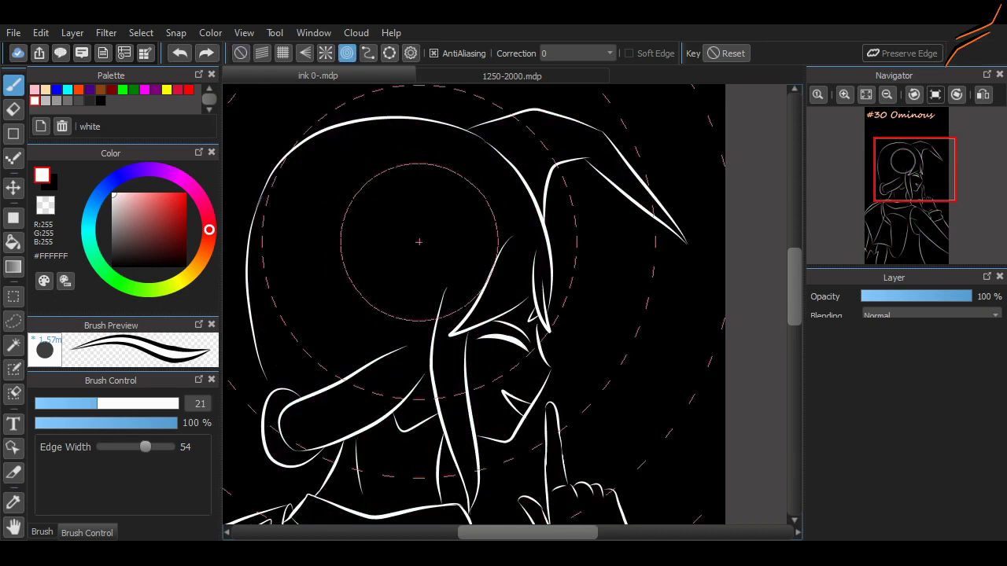
mouse_move(378, 155)
mouse_down()
mouse_move(495, 251)
mouse_move(393, 163)
mouse_up()
key(ctrl+z)
Try a wider Edge Pen ring along the painted circle on the back of the head, and turn off circle snapping.
drag(465, 333, 346, 316)
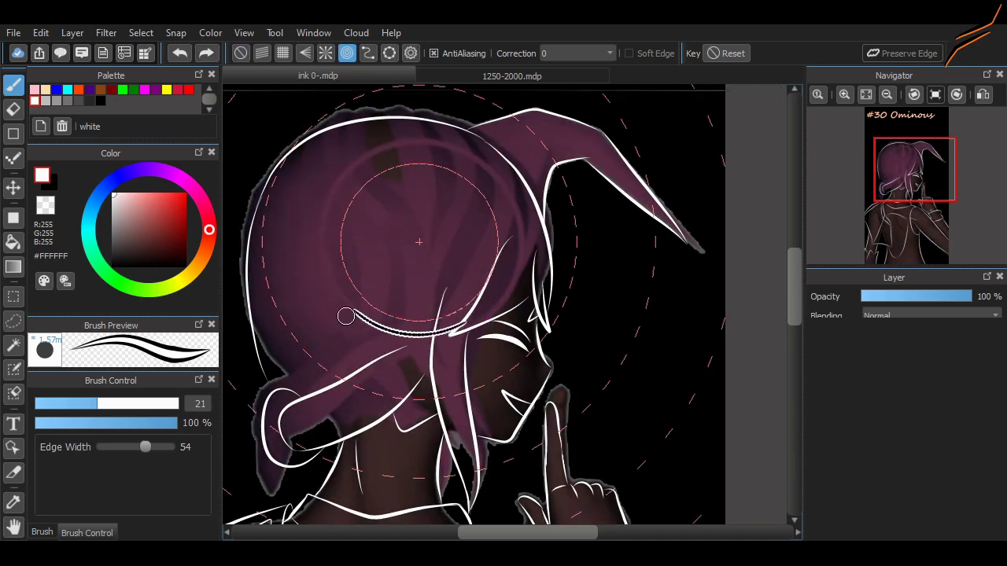
mouse_move(324, 236)
mouse_down()
mouse_move(487, 176)
mouse_move(449, 313)
mouse_up()
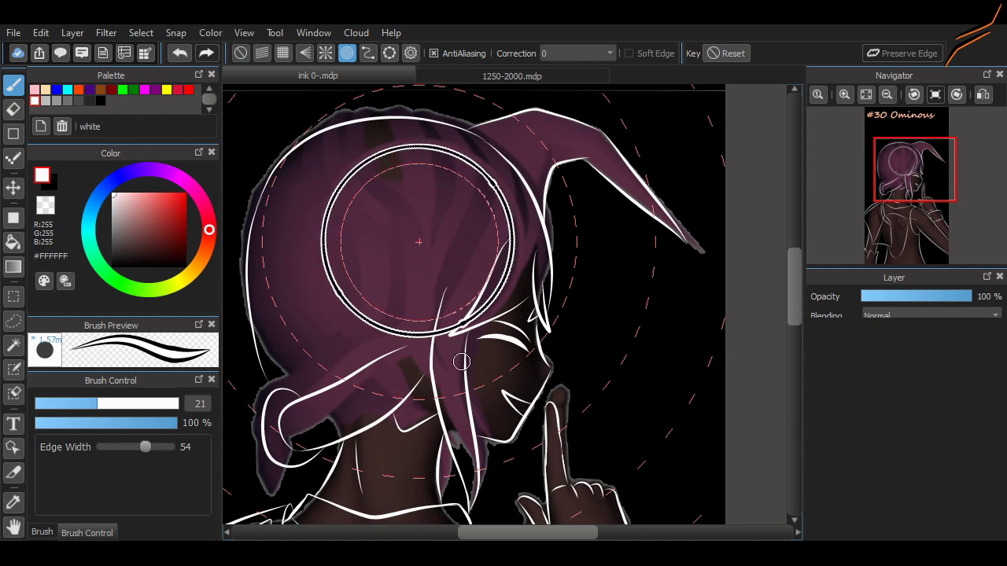
drag(461, 361, 354, 406)
click(241, 53)
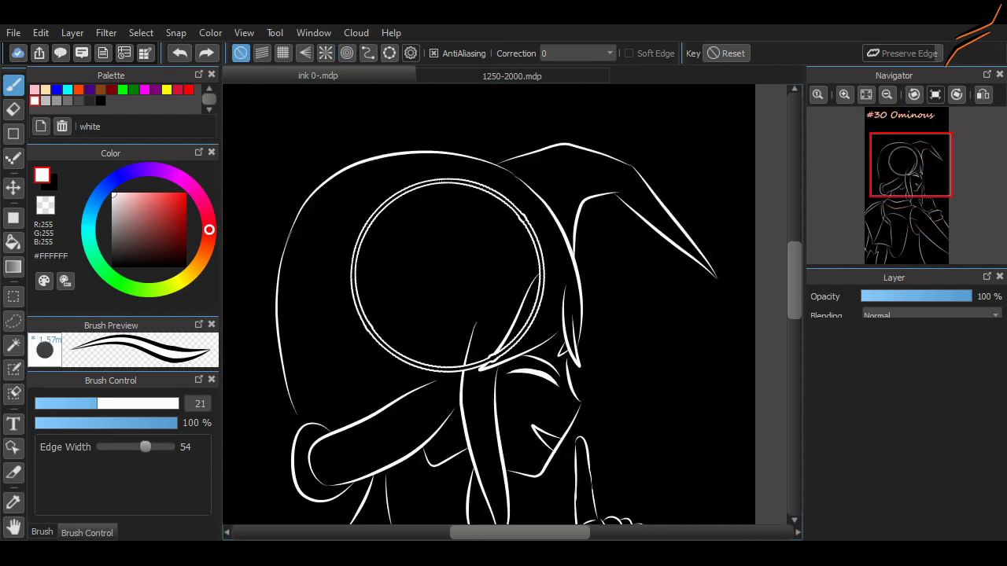
scroll(571, 371, up, 5)
scroll(571, 371, down, 5)
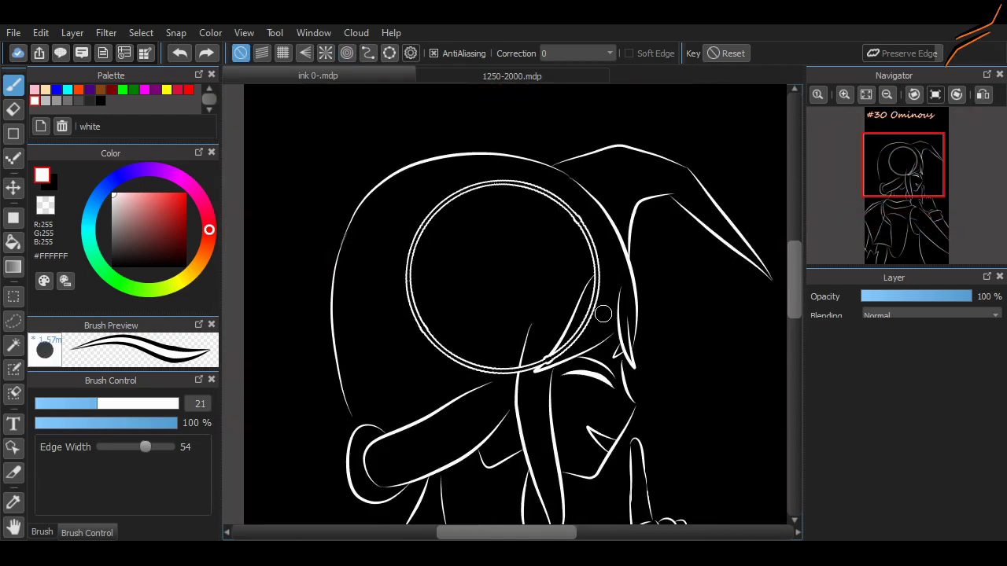
Try the head ring with the Edge Pen at size 24 and edge width 66, first freehand and again with circle snapping.
drag(137, 447, 156, 446)
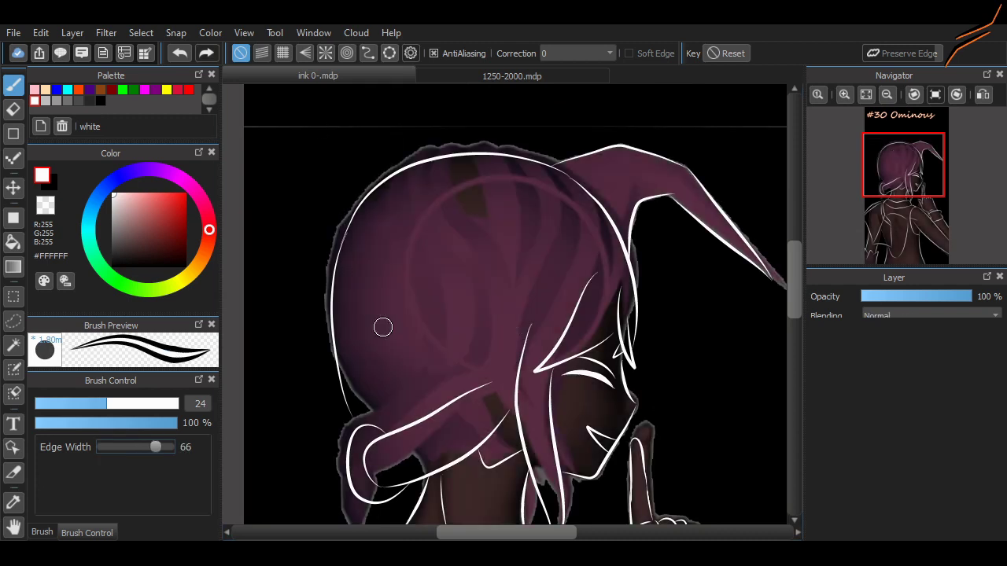
drag(440, 204, 542, 346)
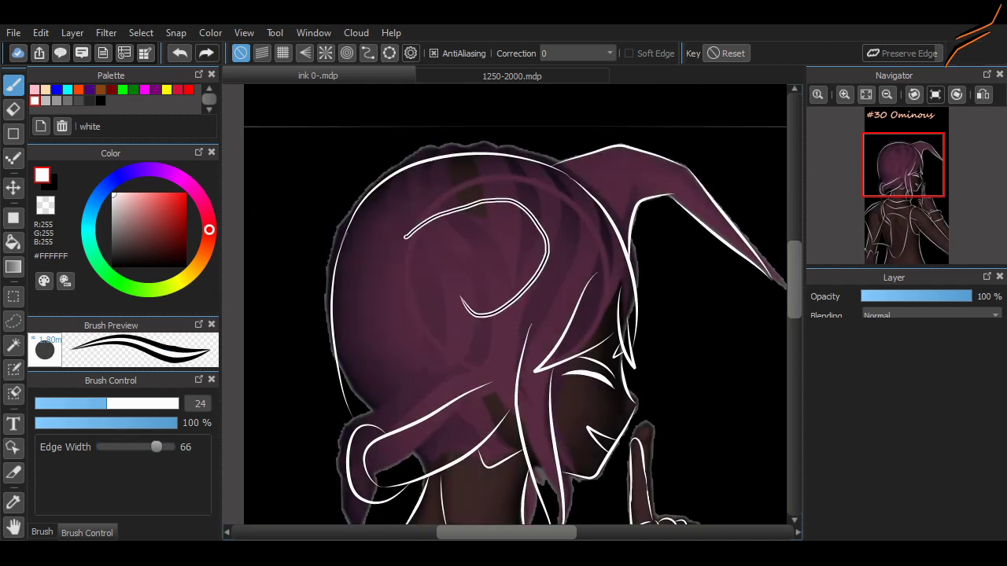
click(347, 53)
key(ctrl+z)
mouse_move(439, 202)
mouse_down()
mouse_move(586, 315)
mouse_move(503, 356)
mouse_move(571, 299)
mouse_up()
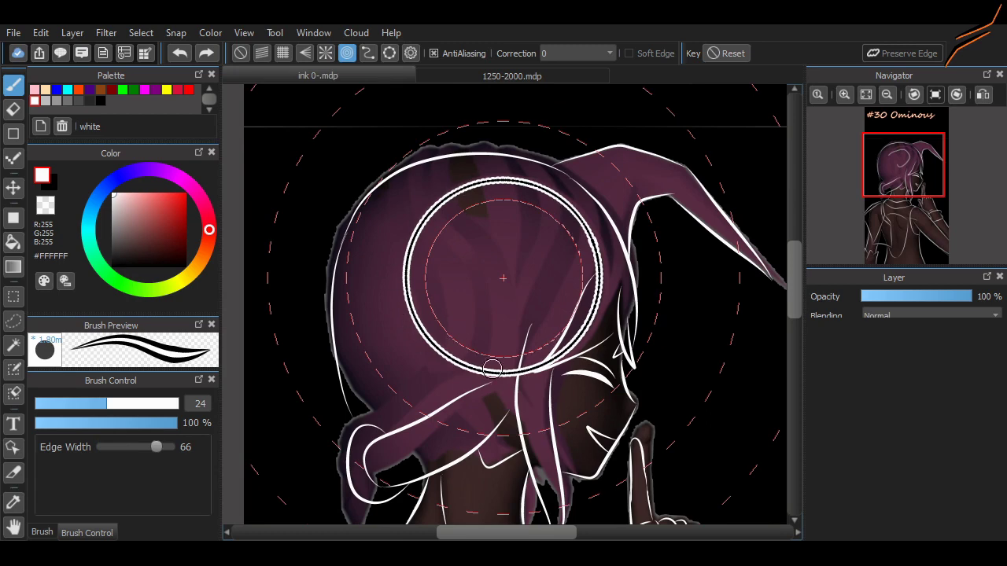
click(241, 53)
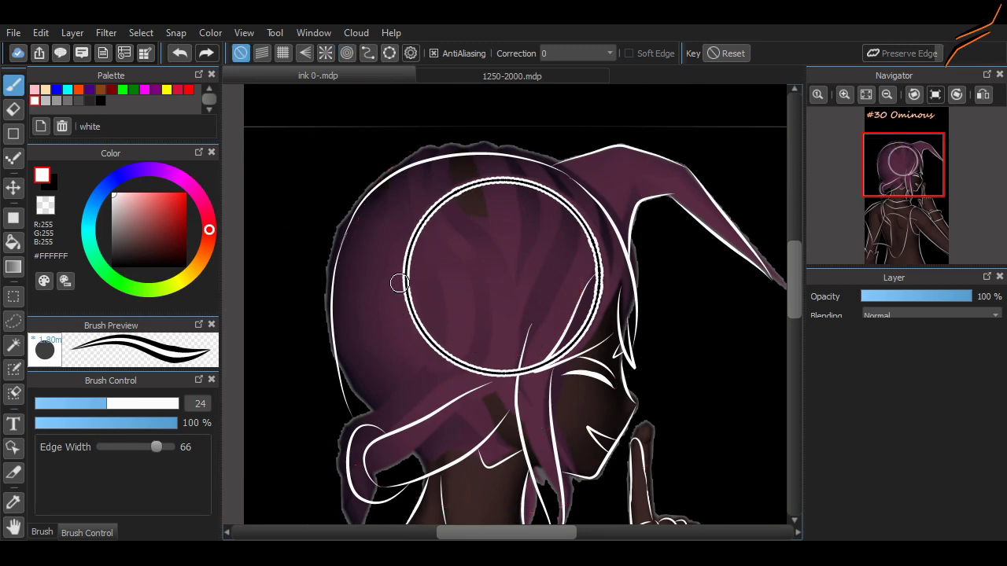
key(ctrl+z)
Choose the Pen (Sharp) - 21 brush and turn concentric circle snapping back on.
click(42, 533)
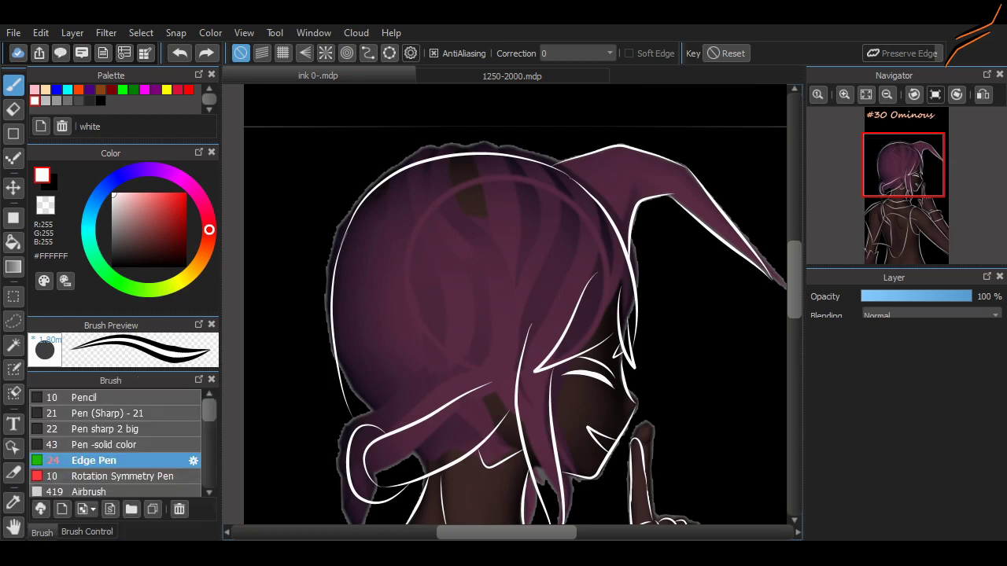
click(110, 413)
click(347, 53)
Try the head ring as two thick concentric circles with the size 21 sharp pen, and undo them.
mouse_move(472, 200)
mouse_down()
mouse_move(438, 319)
mouse_move(598, 275)
mouse_move(422, 292)
mouse_move(454, 206)
mouse_move(517, 321)
mouse_up()
key(ctrl+z)
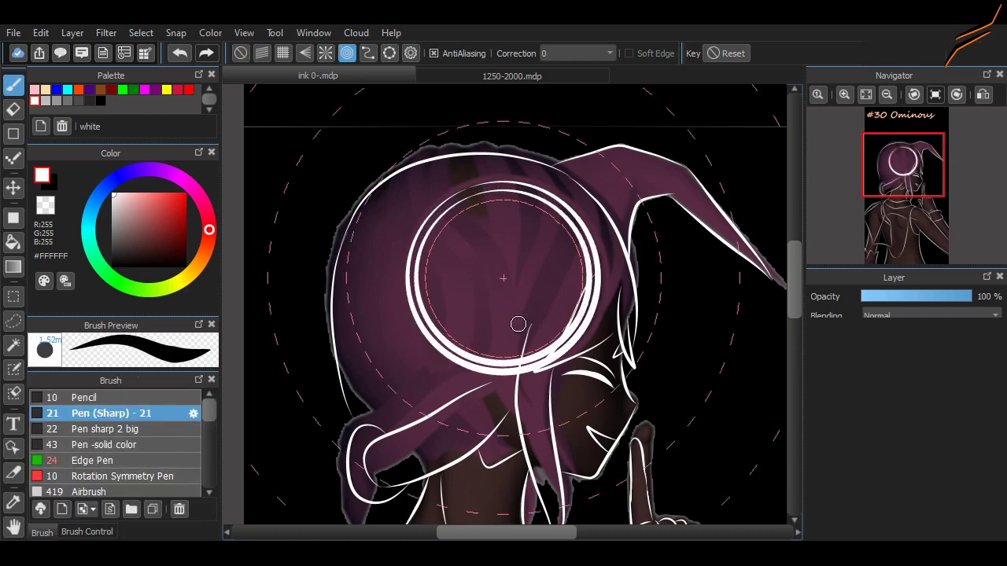
key(ctrl+z)
Reduce the sharp pen to size 12 and ink the head ring as two concentric circles, undoing the unwanted strokes.
click(87, 533)
drag(454, 205, 488, 236)
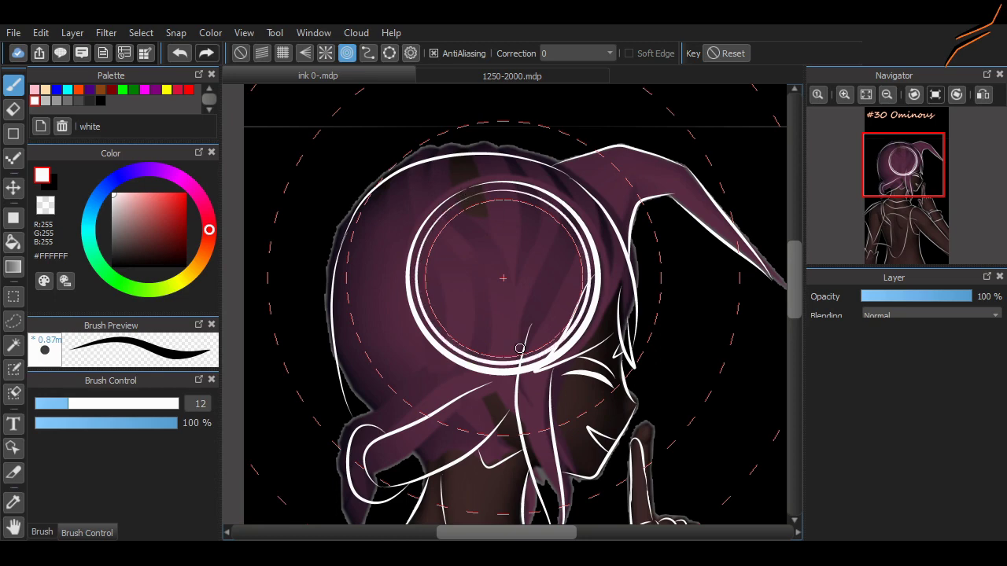
click(240, 53)
scroll(723, 315, up, 2)
key(ctrl+z)
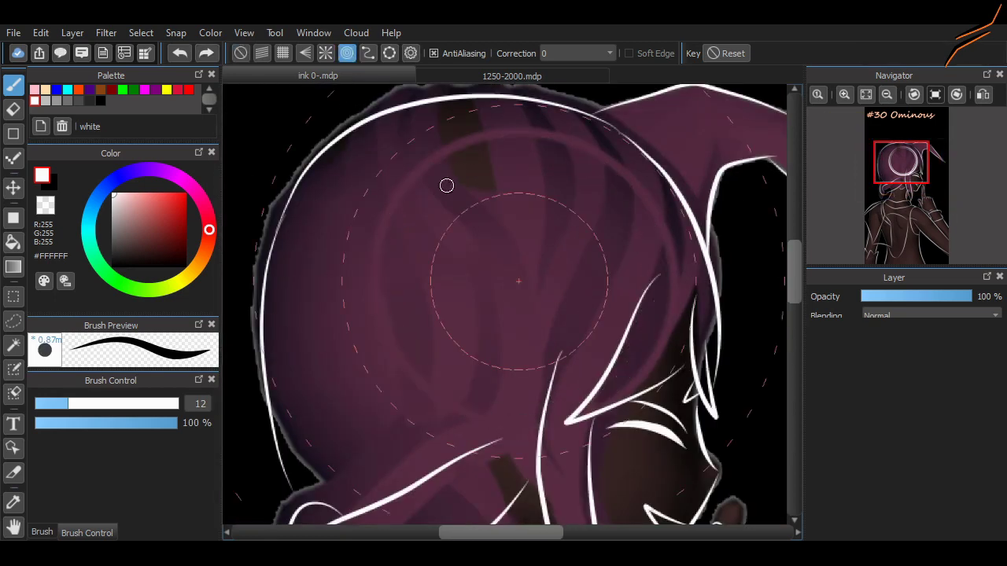
mouse_move(445, 184)
mouse_down()
mouse_move(522, 169)
mouse_move(472, 346)
mouse_move(504, 210)
mouse_move(456, 164)
mouse_move(485, 225)
mouse_move(501, 359)
mouse_move(494, 283)
mouse_up()
key(ctrl+z)
key(ctrl+z)
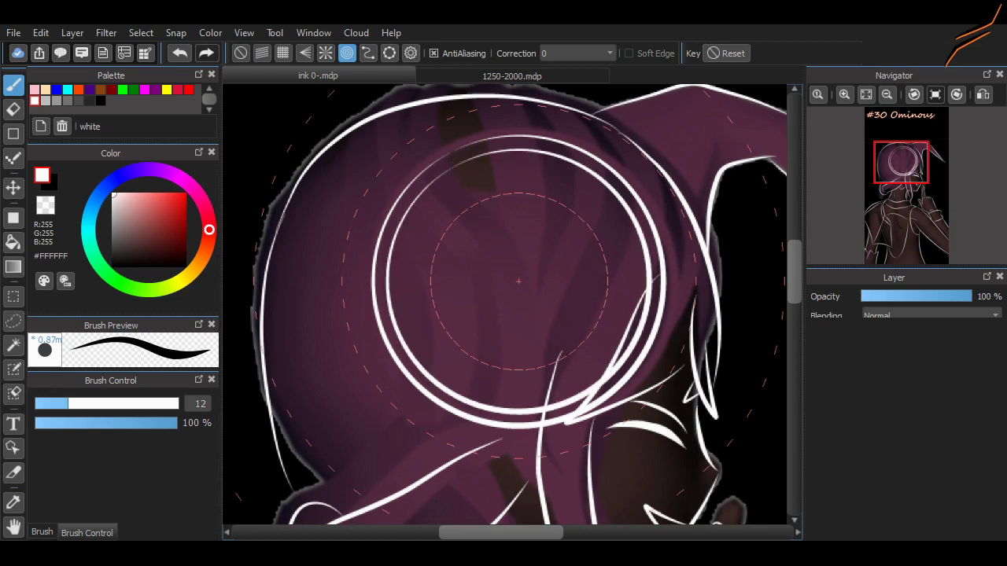
Erase the wedge-shaped mouth from the face with circle snapping off.
key(e)
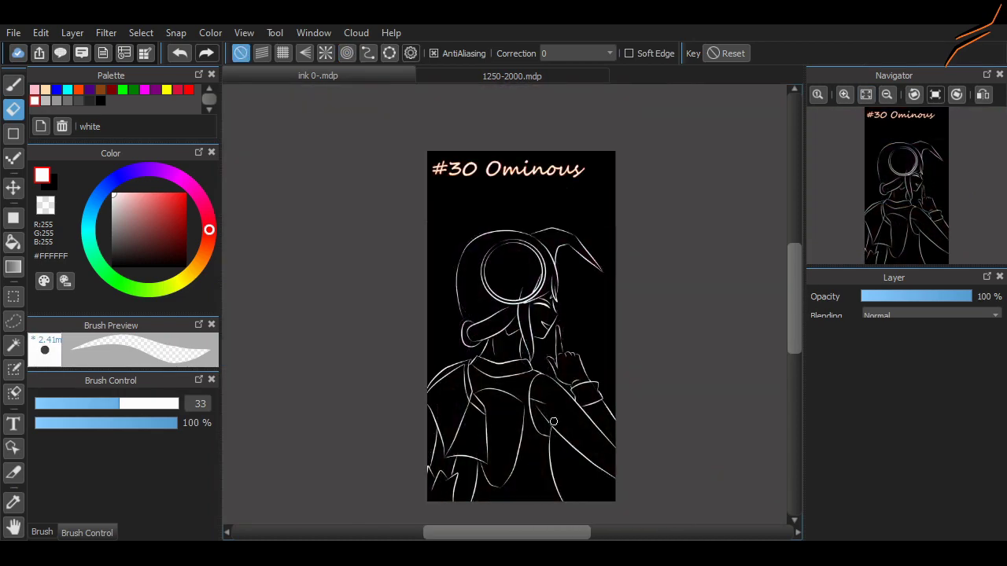
scroll(511, 303, down, 4)
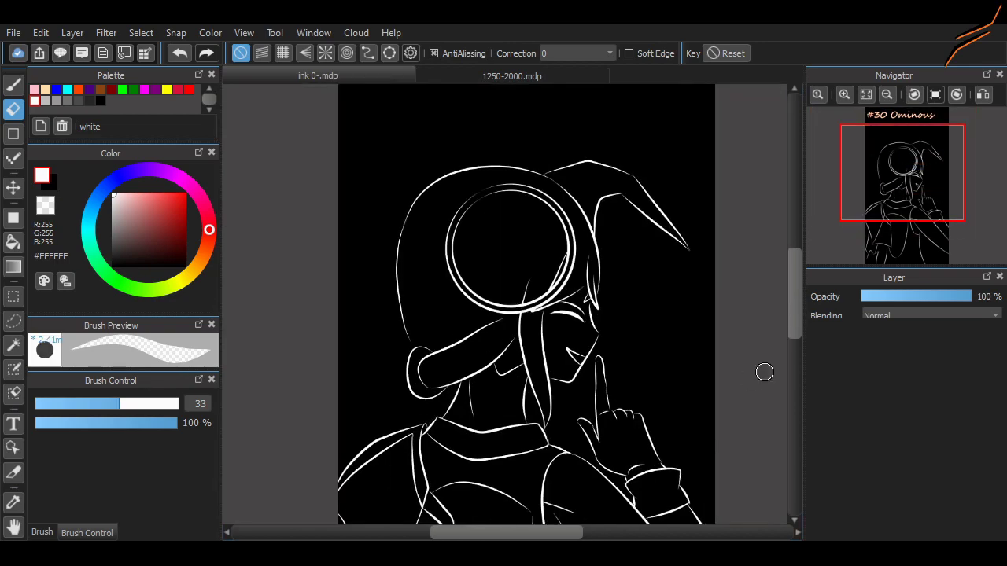
scroll(758, 373, up, 2)
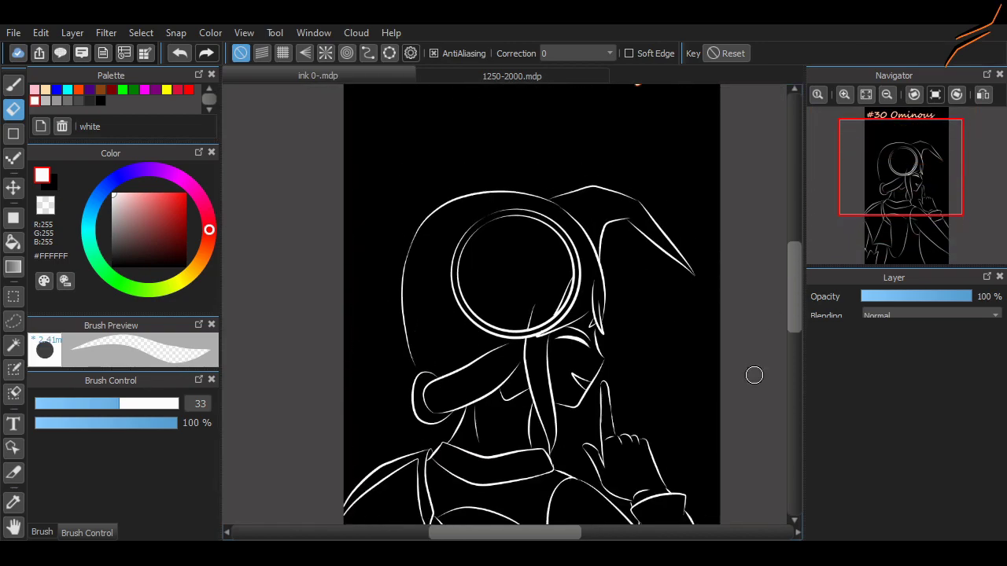
scroll(754, 375, down, 2)
scroll(754, 374, down, 6)
scroll(754, 374, up, 5)
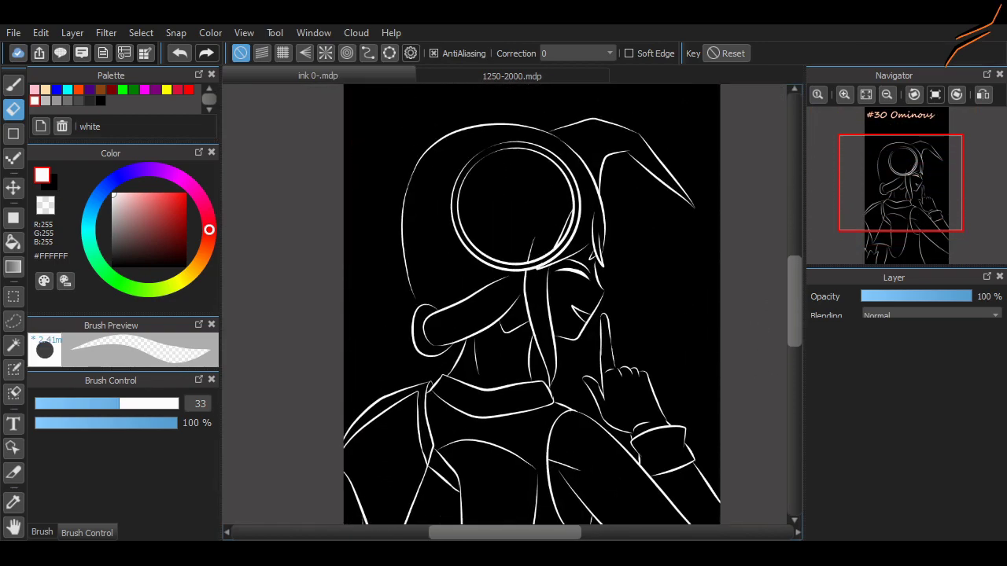
scroll(613, 338, up, 3)
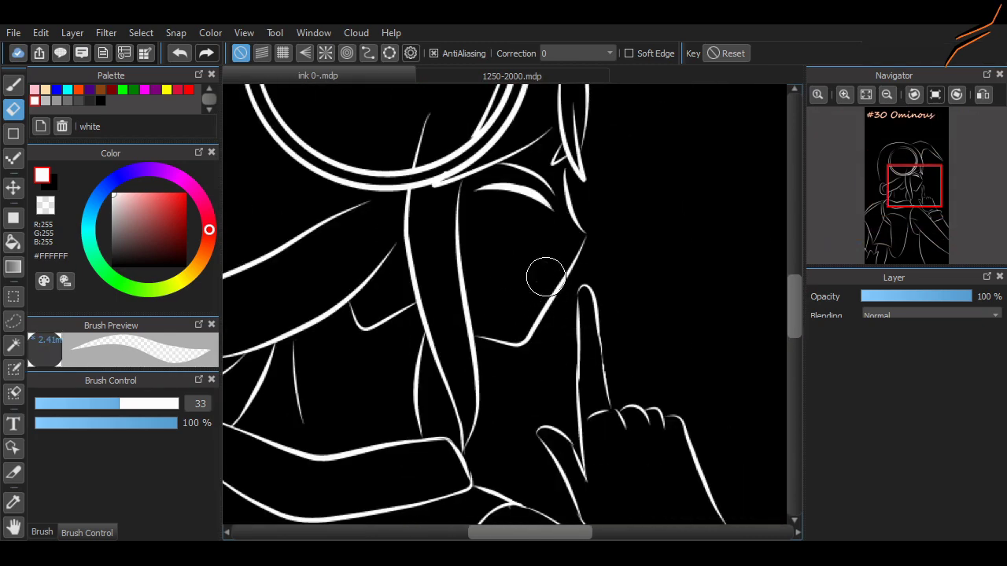
Try a new curved mouth line across the profile edge with the sharp pen, raising its size to 21, and undo it.
key(b)
drag(535, 287, 550, 290)
key(ctrl+z)
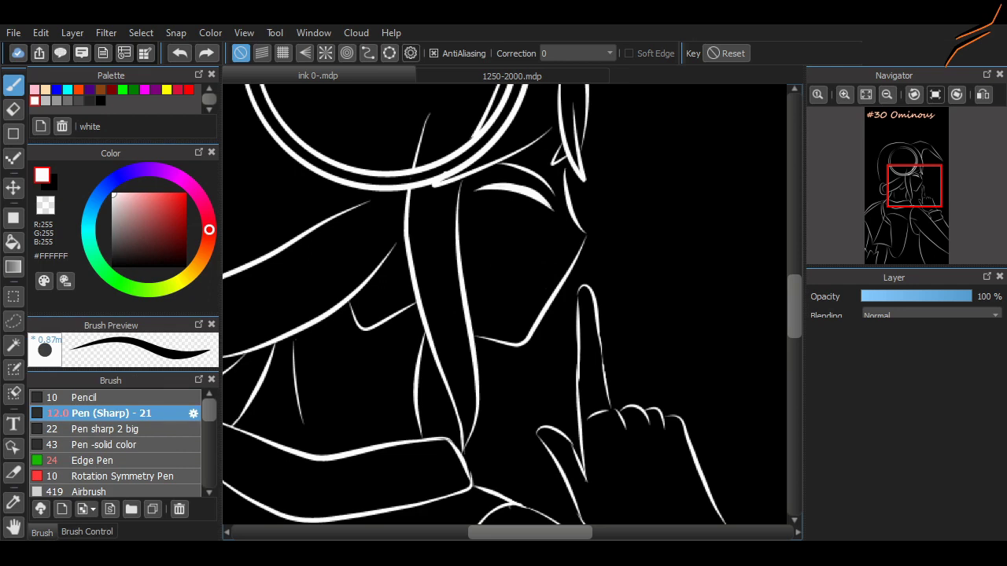
key(bracketright)
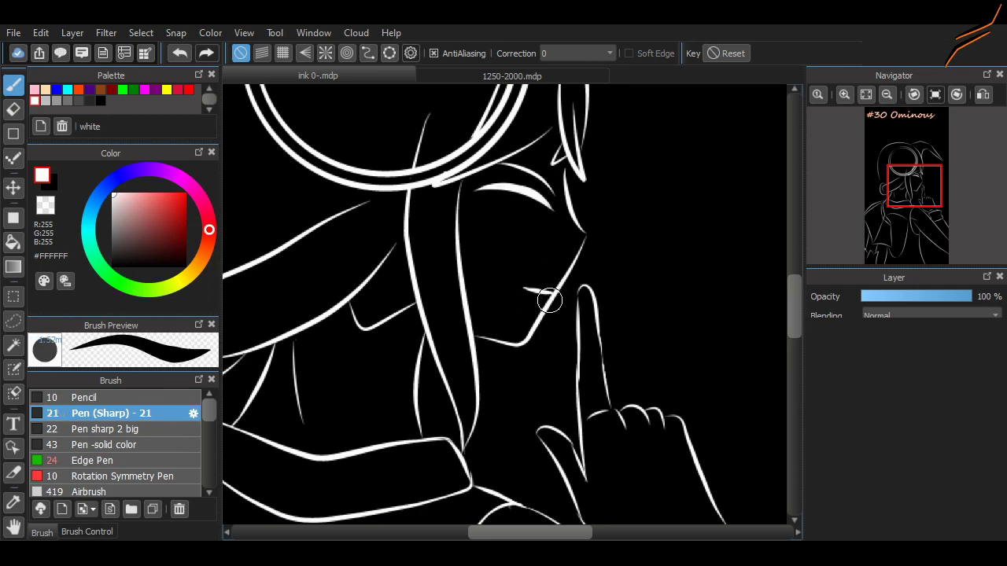
scroll(551, 291, up, 2)
drag(519, 277, 586, 272)
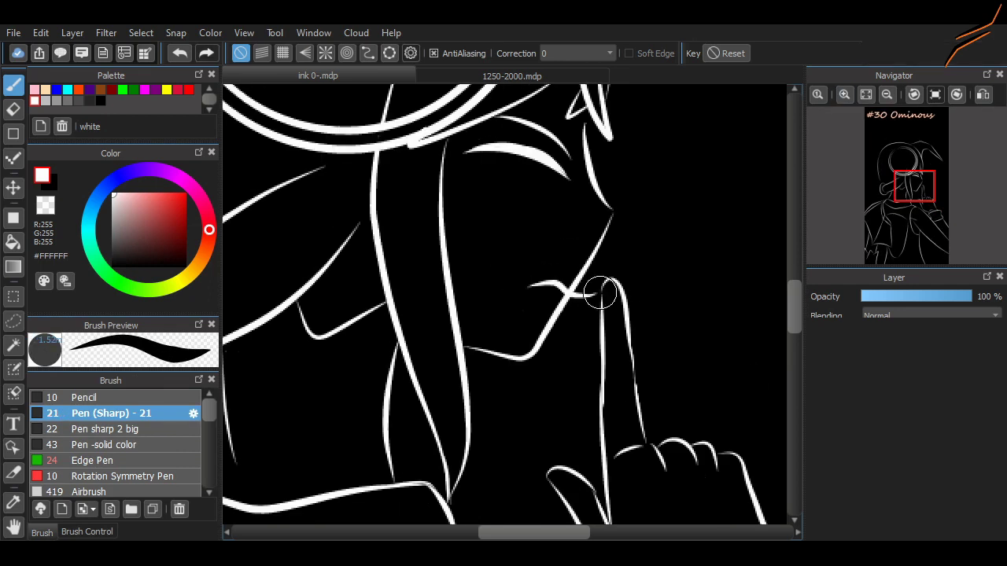
key(ctrl+z)
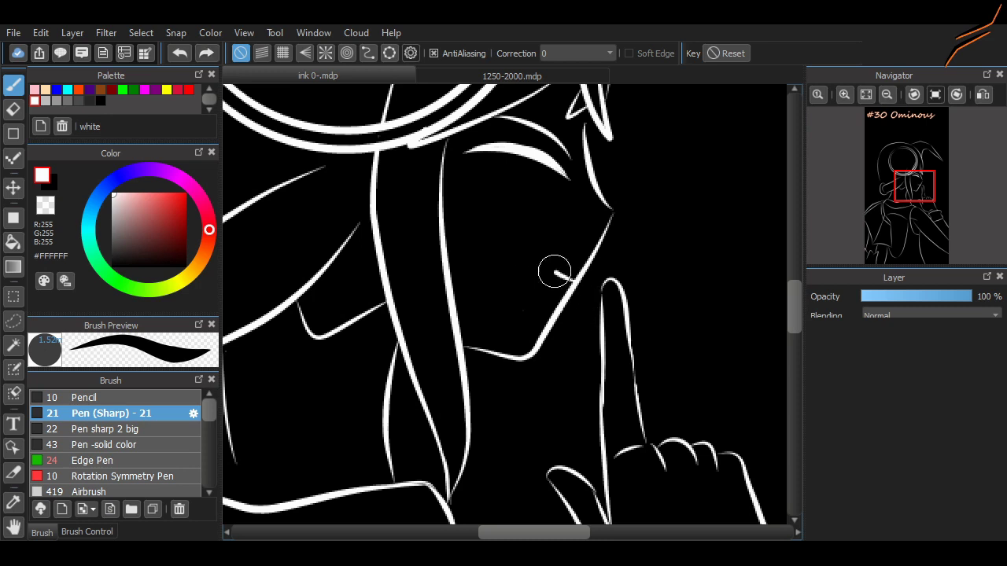
Redraw the mouth as a single short slanted line running down to the profile edge.
drag(540, 267, 583, 297)
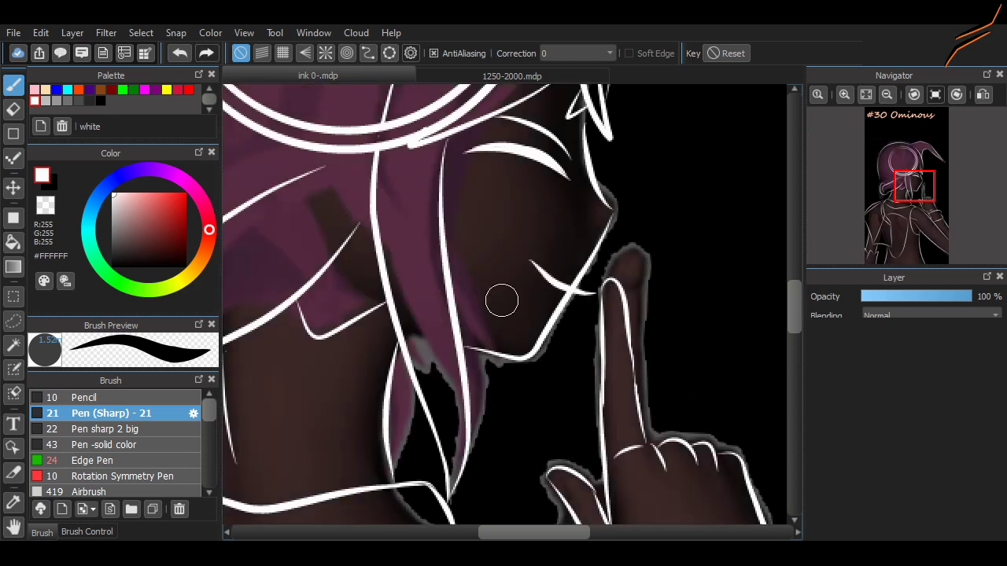
key(ctrl+z)
scroll(574, 53, down, 2)
drag(533, 256, 599, 295)
key(e)
key(b)
Review the finished line art from the text above the head down to the clothing.
scroll(482, 276, right, 3)
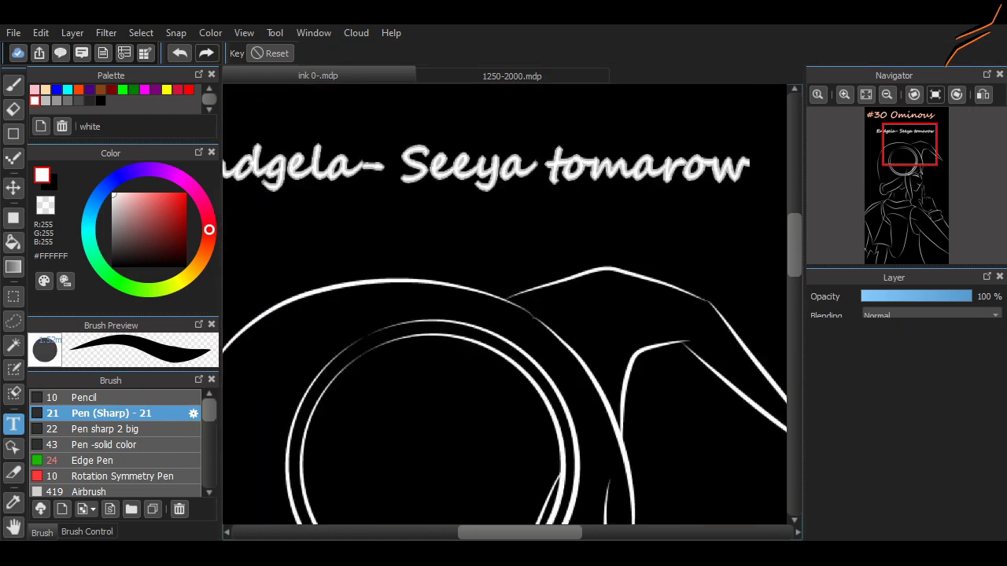
scroll(500, 304, down, 8)
scroll(500, 304, up, 4)
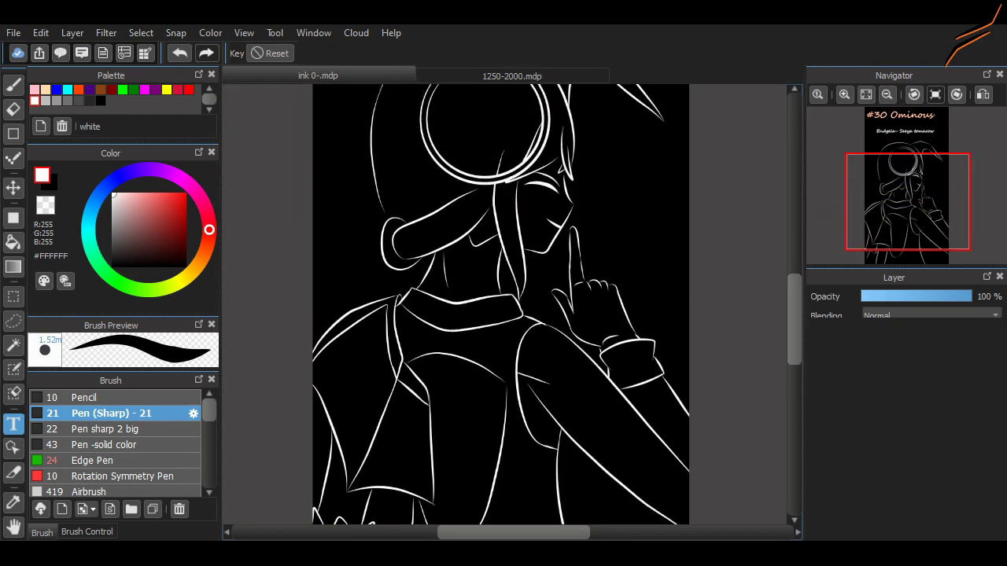
scroll(501, 304, down, 1)
scroll(501, 304, up, 3)
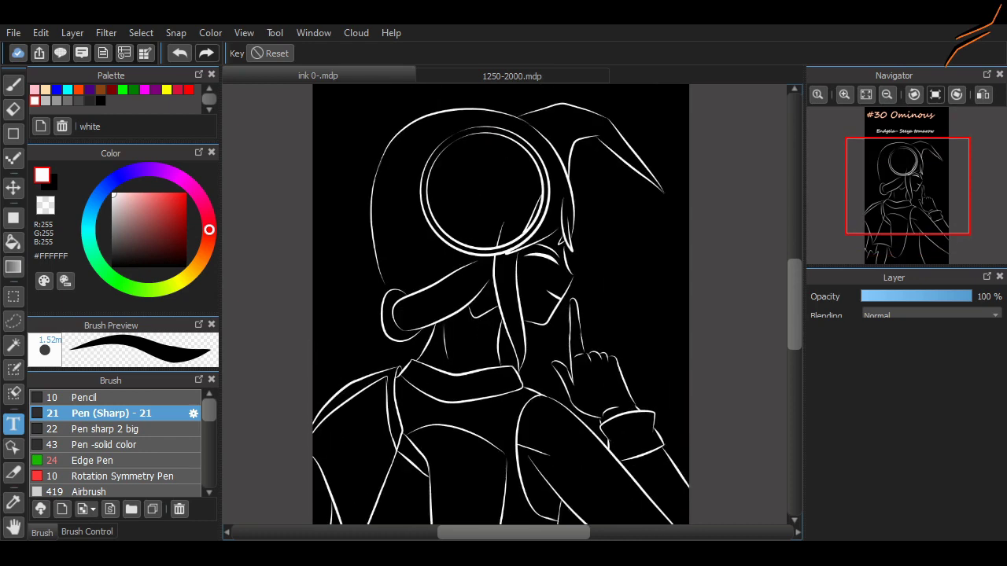
Try freehand red pen marks on the upper back below the arched neckline and undo them.
scroll(501, 304, down, 4)
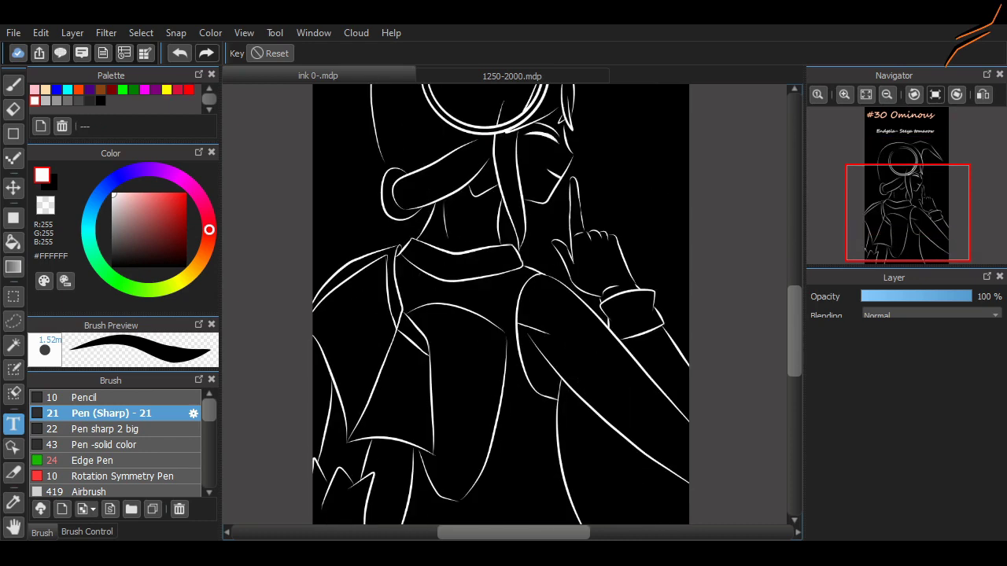
key(b)
scroll(427, 432, up, 3)
scroll(427, 432, up, 3)
drag(428, 217, 486, 208)
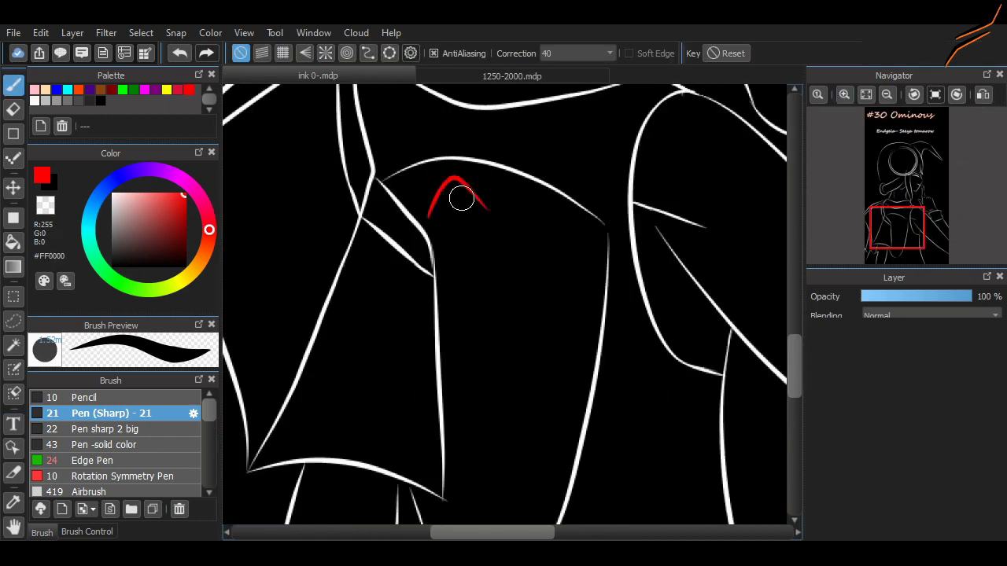
key(ctrl+z)
drag(432, 186, 461, 314)
key(ctrl+z)
Show the coloured base and draw two white lines down from the arched back neckline, erasing the overshoot past the strap.
key(Delete)
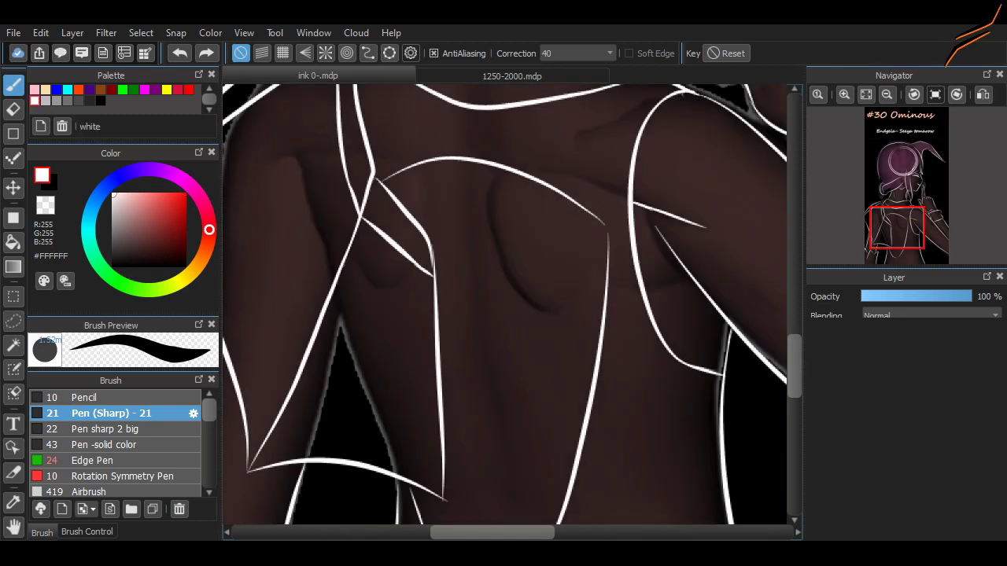
drag(501, 170, 485, 216)
drag(420, 175, 417, 218)
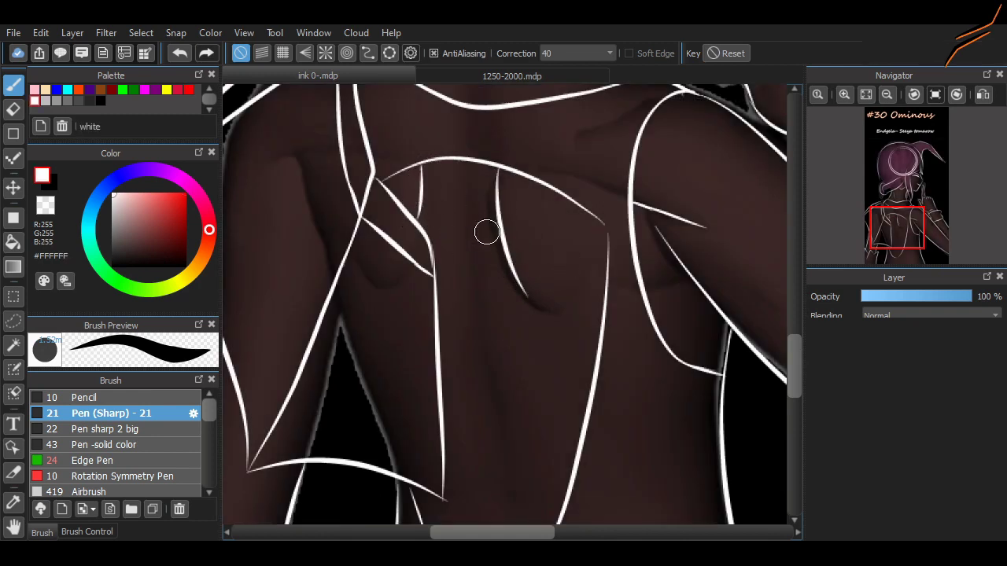
key(ctrl+z)
key(ctrl+z)
drag(424, 166, 404, 270)
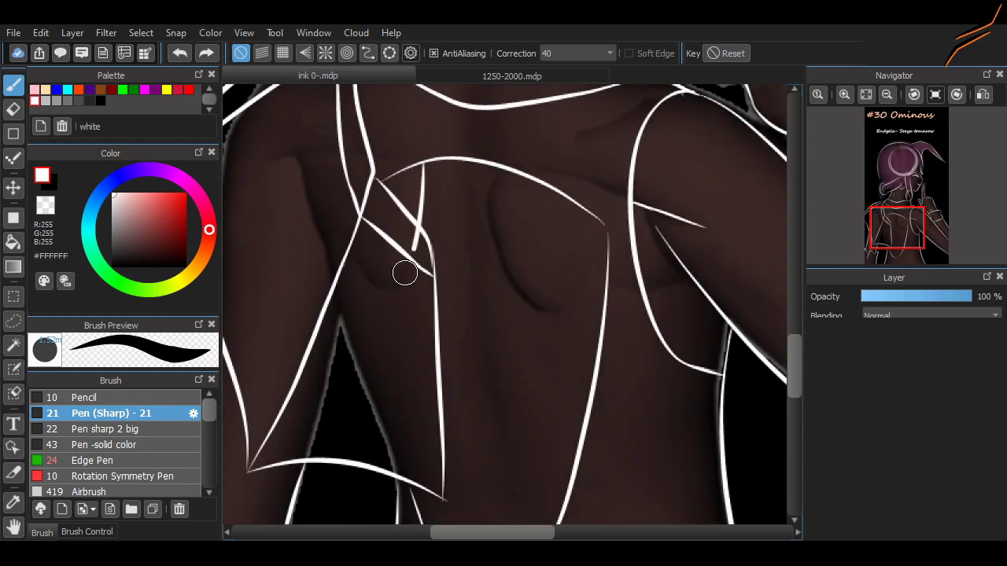
drag(494, 168, 541, 300)
key(e)
drag(429, 229, 414, 259)
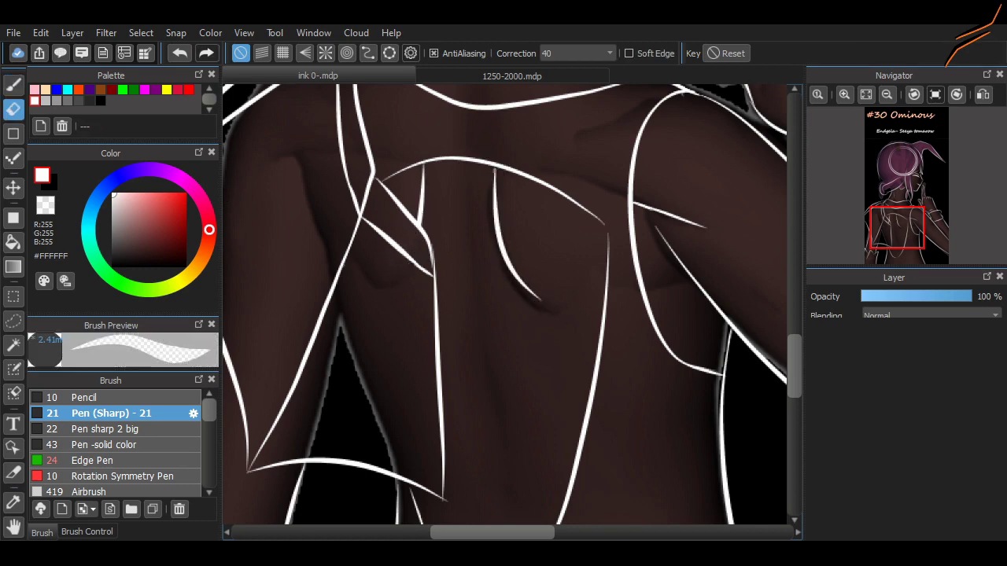
Draw a red double-headed arrow on the upper back and a red circle with a star on the back of the raised hand.
key(b)
mouse_move(437, 210)
mouse_down()
mouse_move(475, 211)
mouse_move(454, 277)
mouse_up()
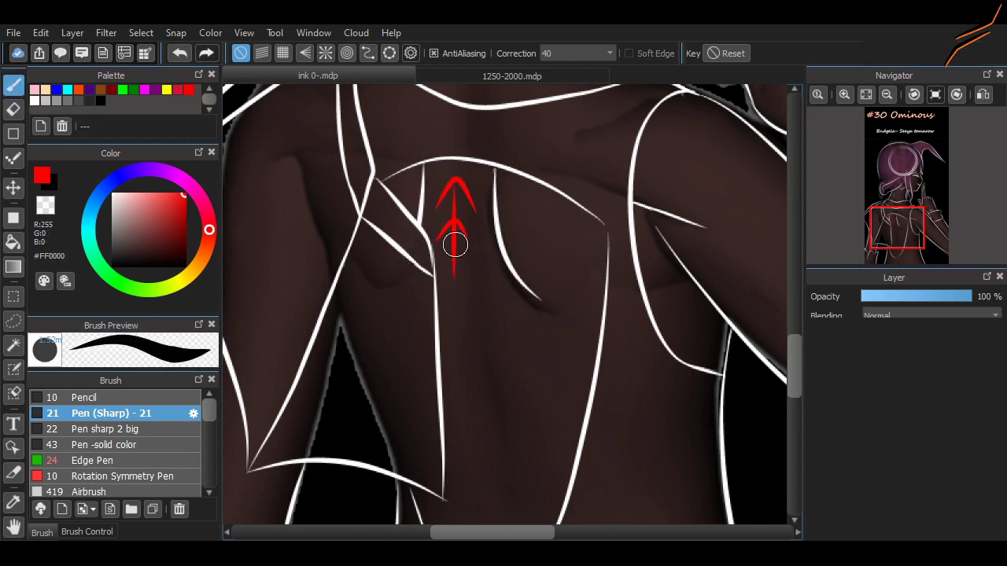
scroll(781, 320, up, 5)
scroll(551, 315, right, 4)
drag(573, 427, 574, 423)
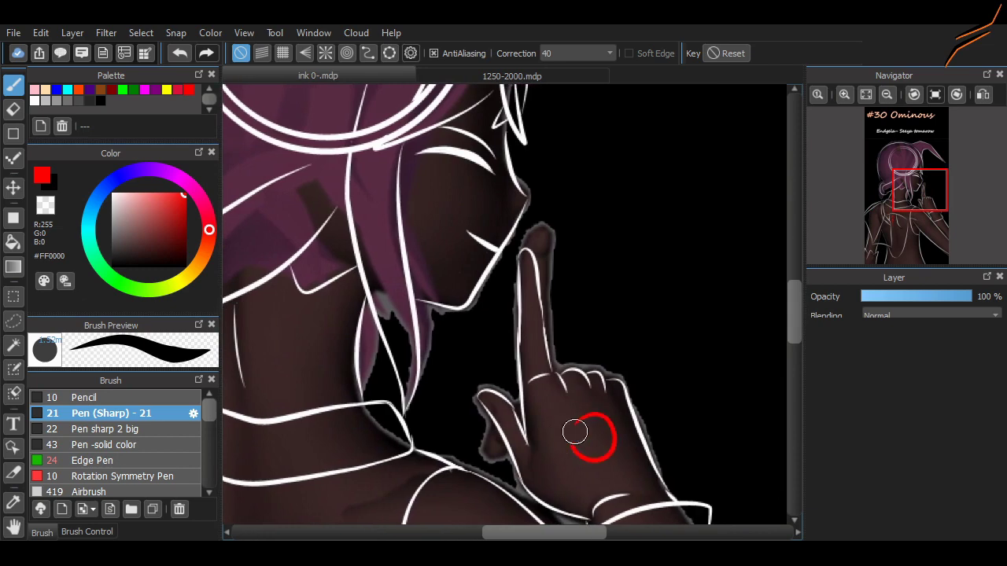
scroll(573, 427, down, 3)
scroll(427, 262, up, 2)
mouse_move(427, 262)
mouse_down()
mouse_move(427, 241)
mouse_move(446, 279)
mouse_up()
mouse_move(451, 223)
mouse_down()
mouse_move(467, 248)
mouse_move(495, 256)
mouse_move(463, 247)
mouse_move(497, 262)
mouse_up()
Examine the whole line art with its red marks, with and without the coloured base, from the head down to the collar.
scroll(590, 240, down, 3)
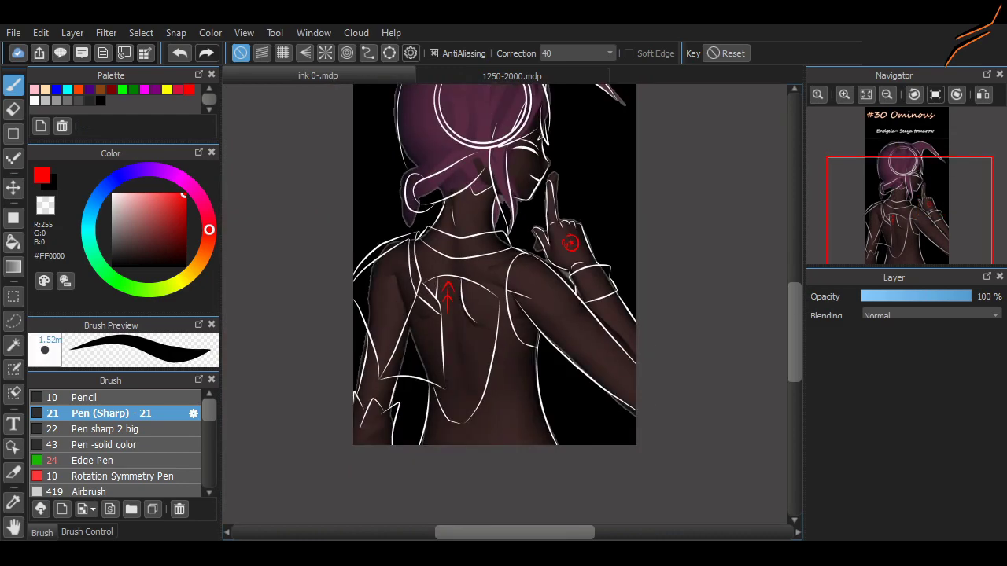
scroll(516, 348, up, 2)
scroll(516, 348, down, 2)
scroll(724, 273, up, 2)
scroll(724, 272, up, 3)
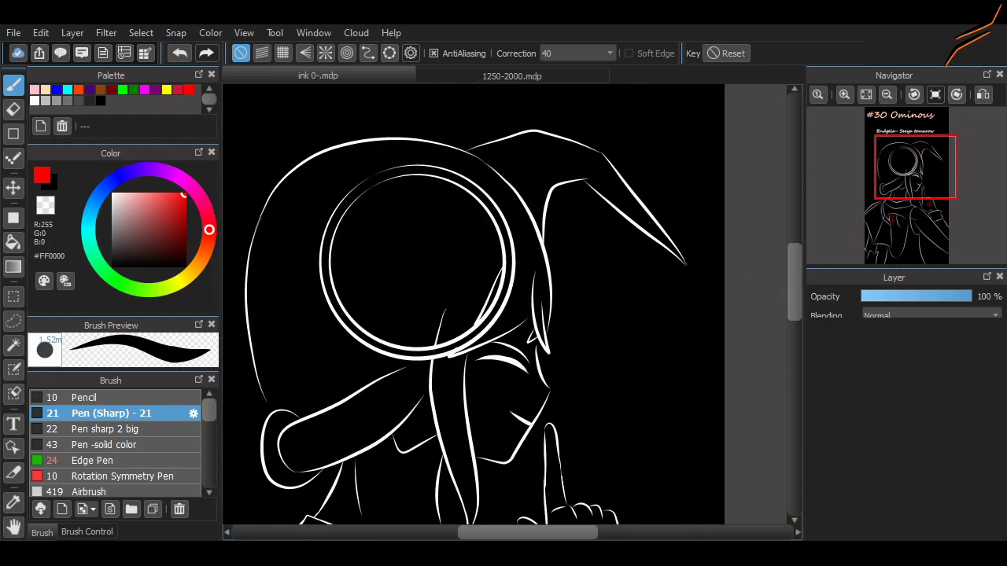
scroll(724, 273, down, 8)
scroll(723, 273, up, 3)
scroll(566, 334, down, 4)
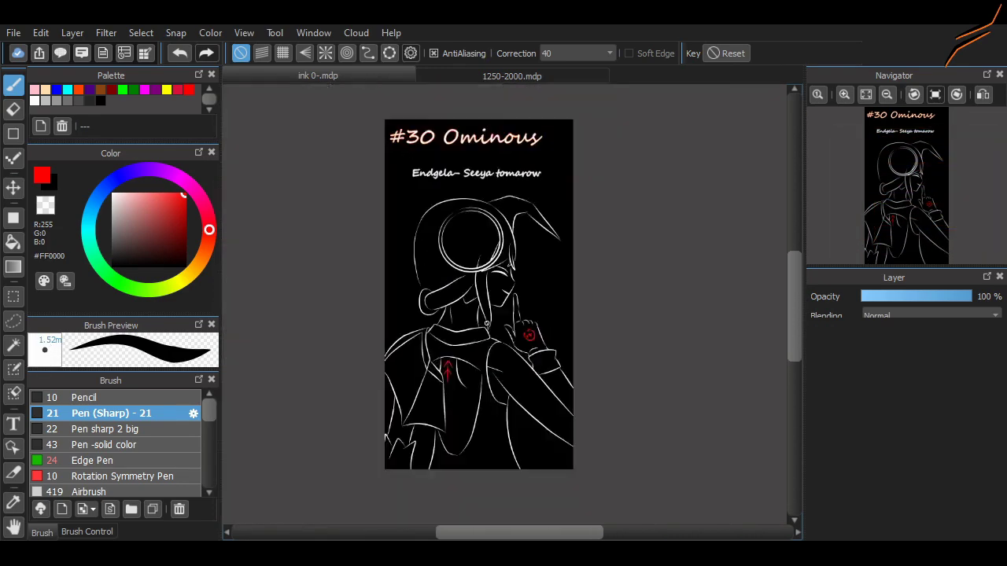
scroll(566, 335, up, 6)
key(e)
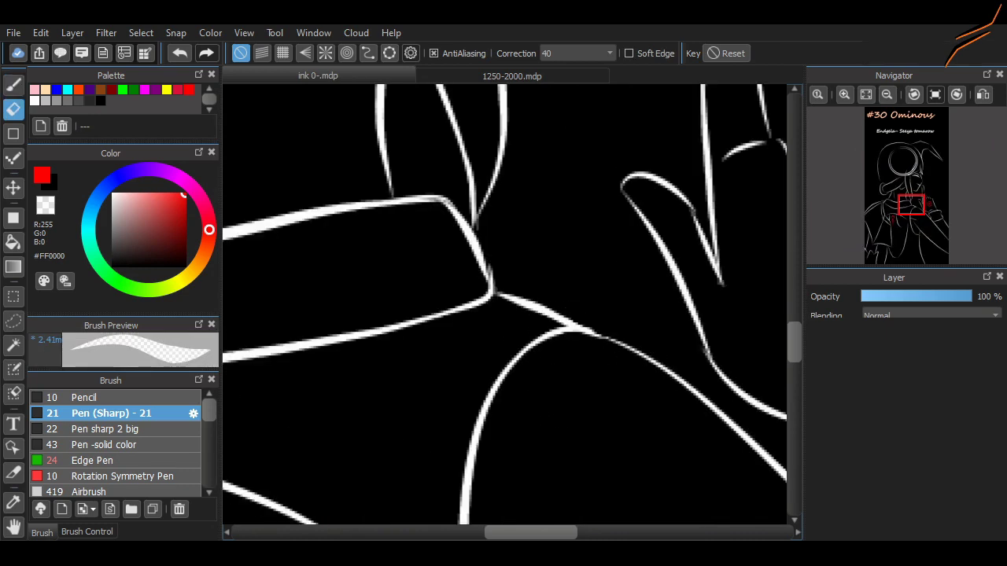
key(b)
scroll(651, 380, down, 5)
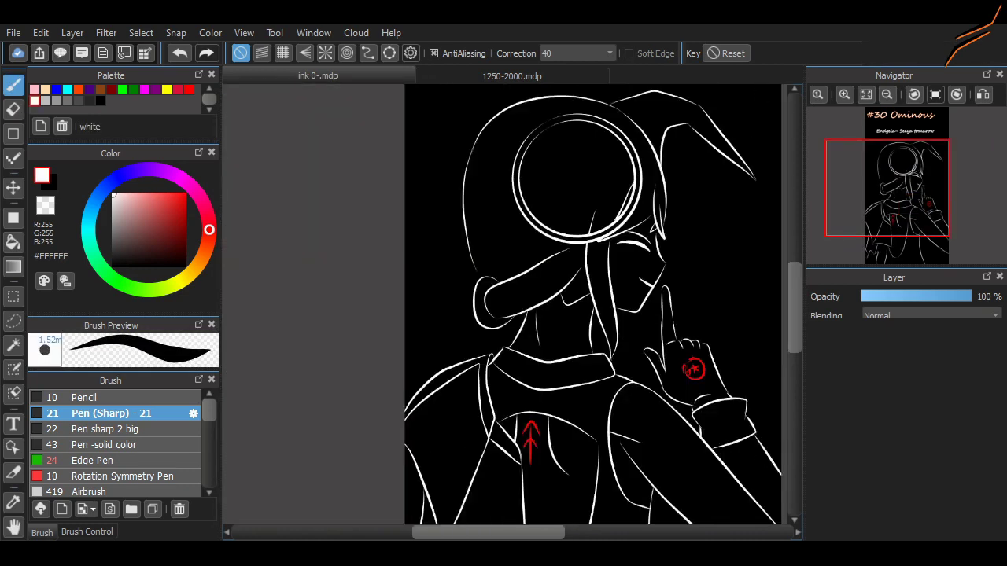
scroll(651, 381, down, 3)
scroll(651, 381, up, 3)
scroll(565, 295, up, 2)
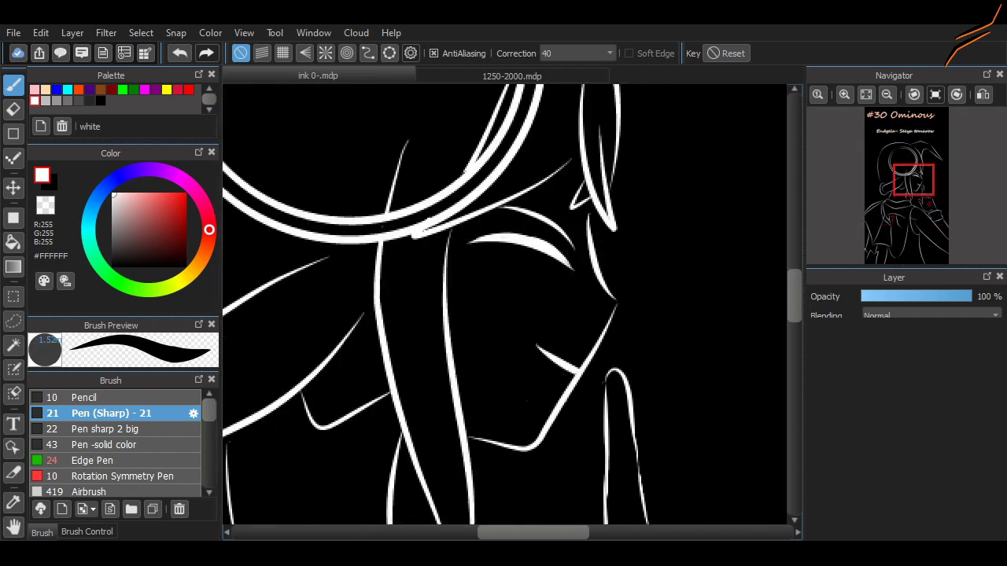
Try redrawing the closed eye as a new tapered lash stroke with a thin lid line above it.
key(ctrl+z)
key(ctrl+z)
key(ctrl+z)
key(ctrl+z)
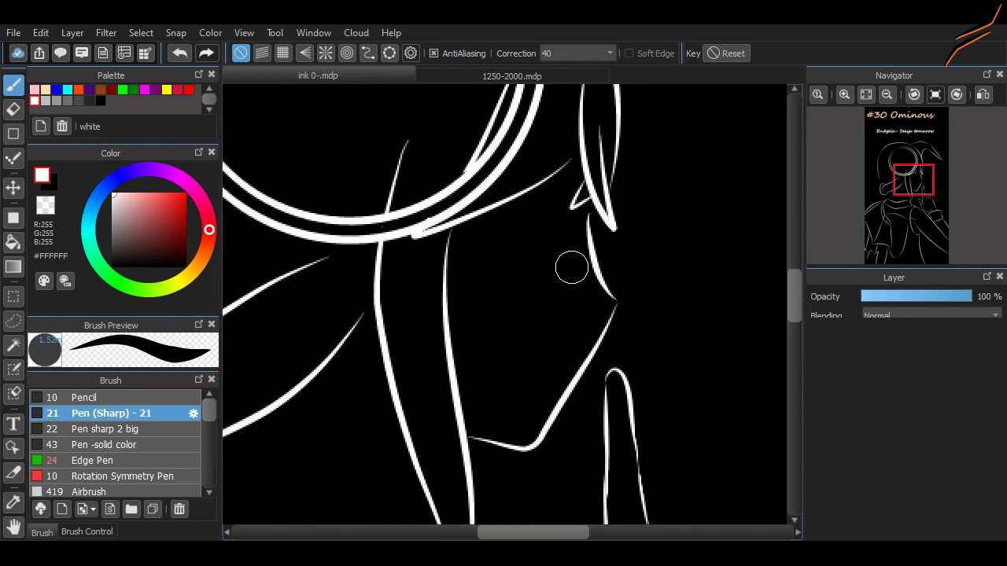
key(ctrl+z)
drag(577, 279, 497, 236)
key(e)
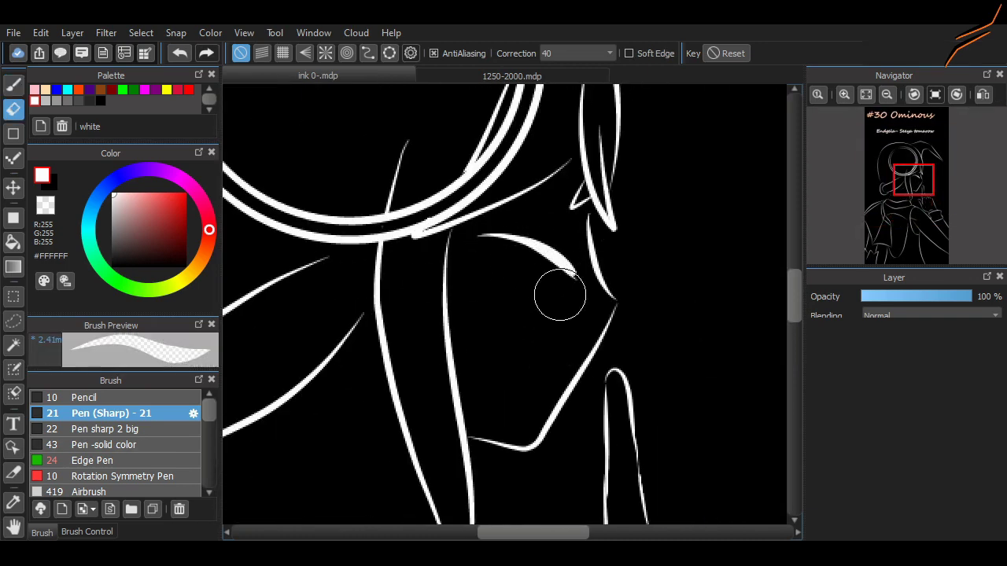
key(b)
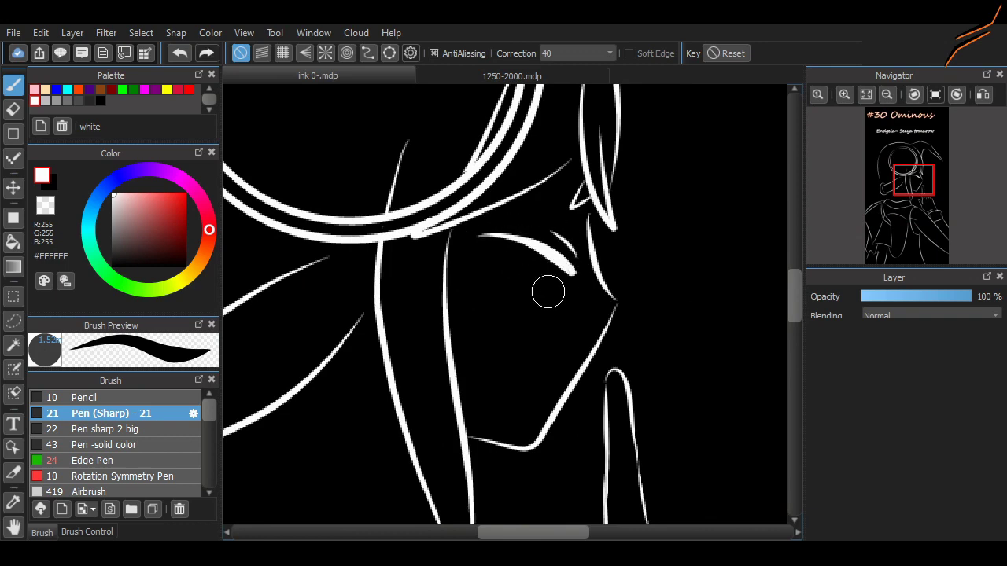
drag(302, 394, 389, 393)
drag(402, 432, 387, 523)
key(e)
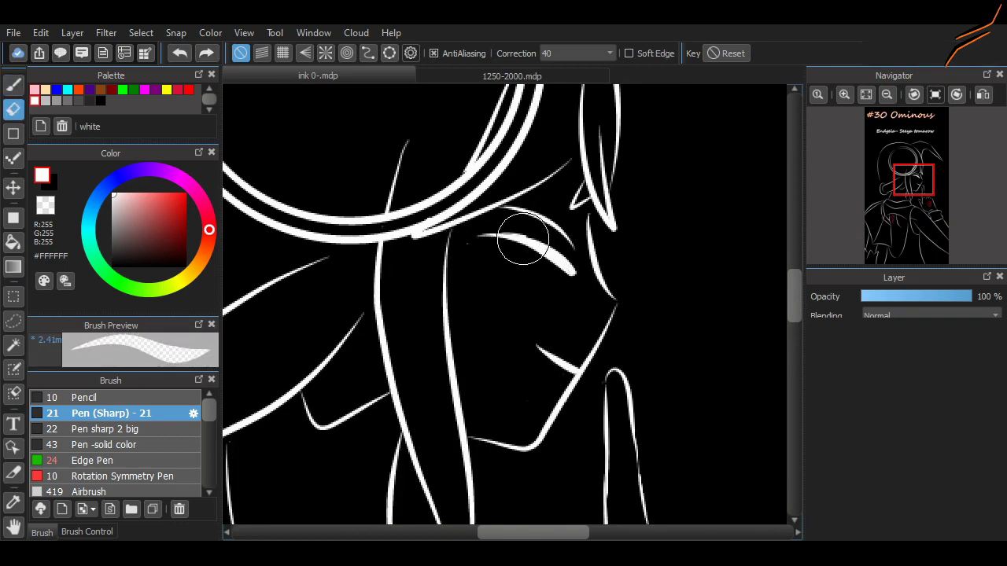
Erase the red emblem on the hand and redraw it as a larger circle with a star-like centre and spikes on its open side.
scroll(492, 335, down, 2)
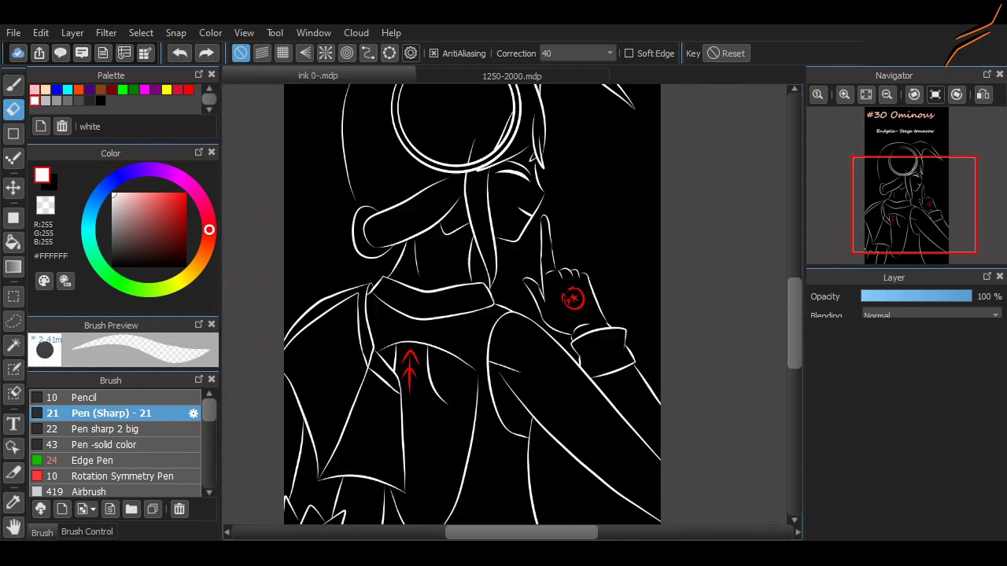
scroll(573, 299, up, 4)
scroll(550, 291, down, 5)
scroll(544, 288, up, 5)
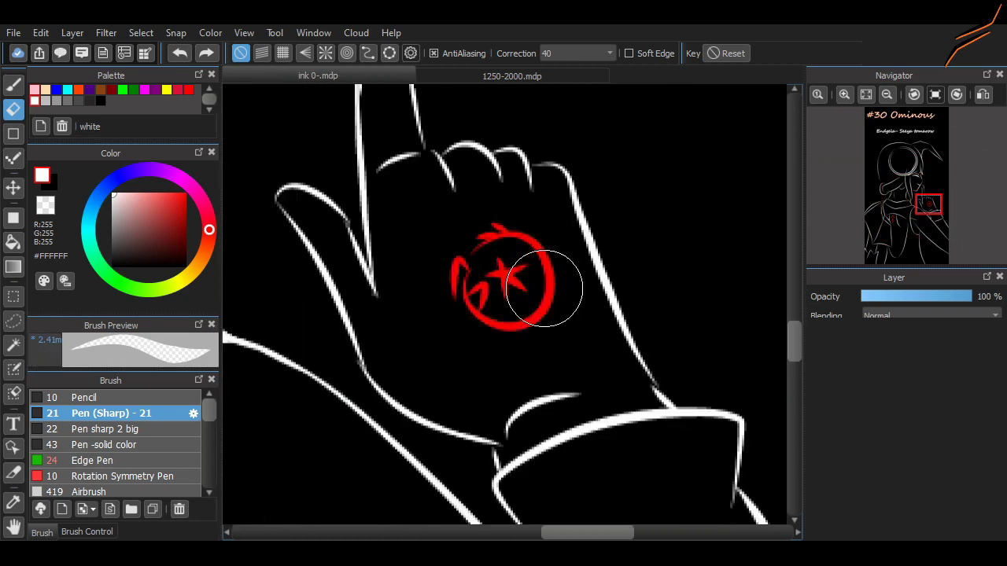
drag(544, 288, 521, 274)
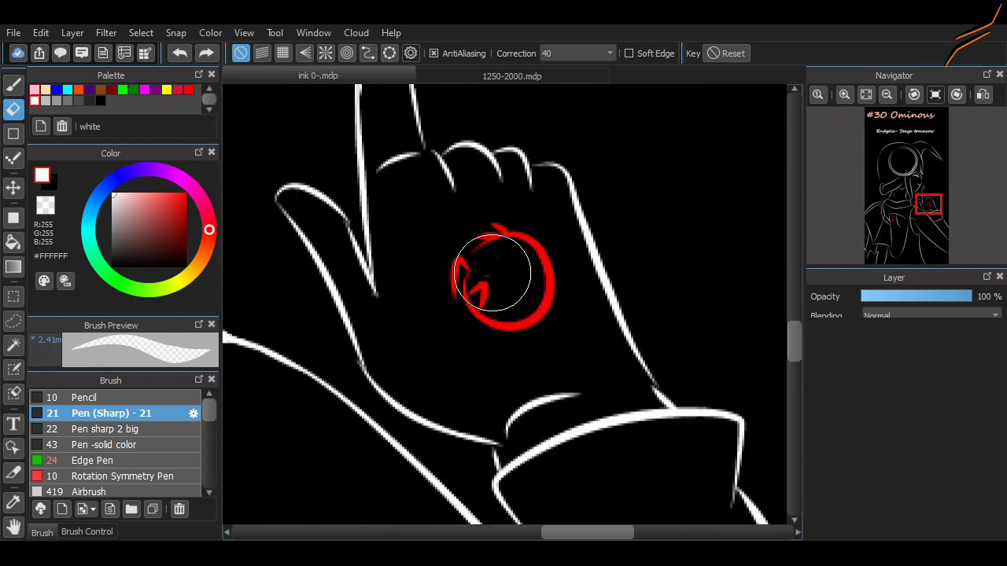
key(b)
mouse_move(442, 286)
mouse_down()
mouse_move(458, 306)
mouse_move(556, 323)
mouse_up()
key(ctrl+z)
mouse_move(522, 360)
mouse_down()
mouse_move(446, 345)
mouse_move(445, 305)
mouse_move(464, 348)
mouse_move(492, 301)
mouse_move(491, 310)
mouse_move(526, 280)
mouse_move(518, 306)
mouse_up()
key(ctrl+z)
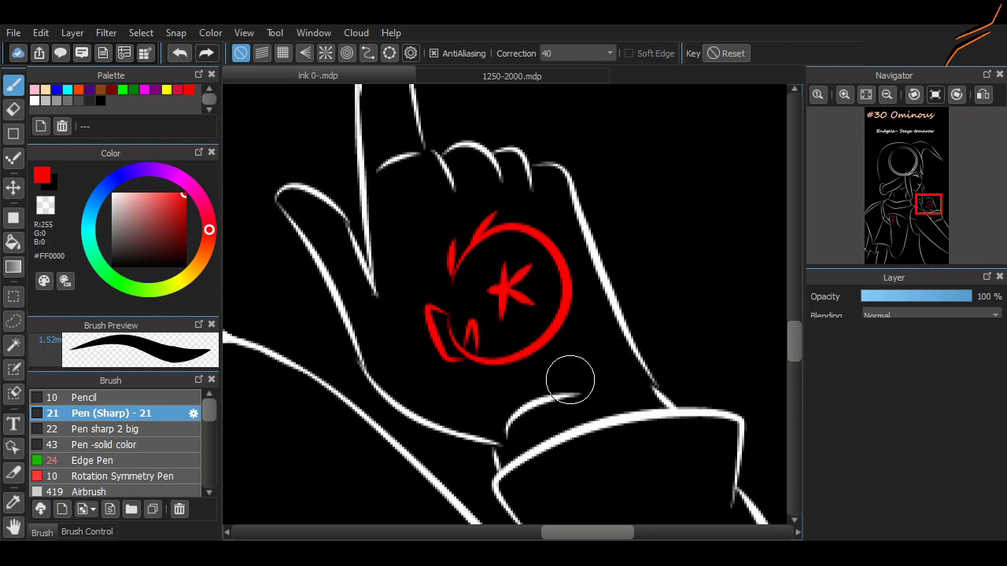
Draw a small red slanted diamond mark on the cheek beside the hair strand.
scroll(928, 201, down, 3)
drag(933, 202, 899, 191)
scroll(899, 191, up, 3)
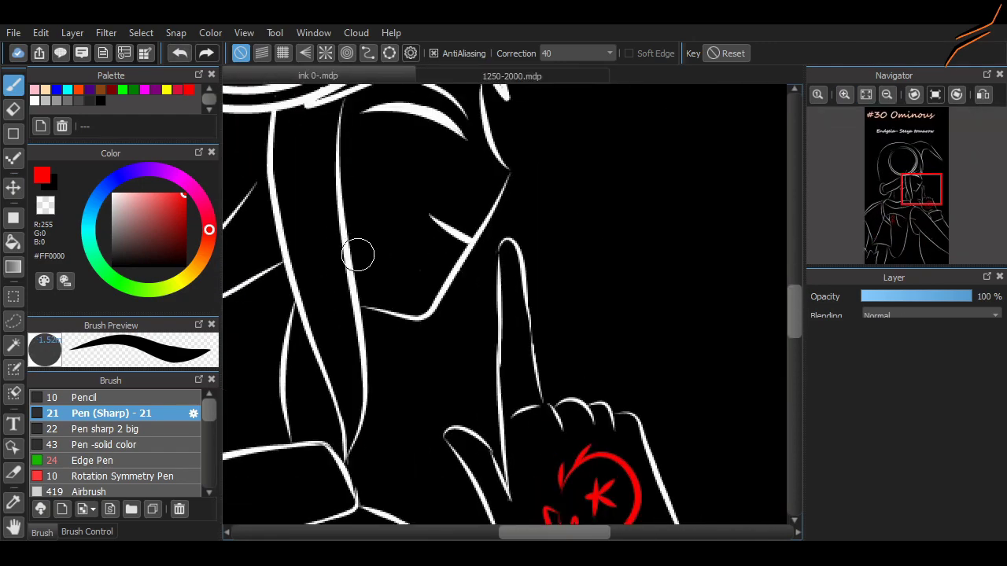
mouse_move(356, 213)
mouse_down()
mouse_move(395, 283)
mouse_move(386, 281)
mouse_up()
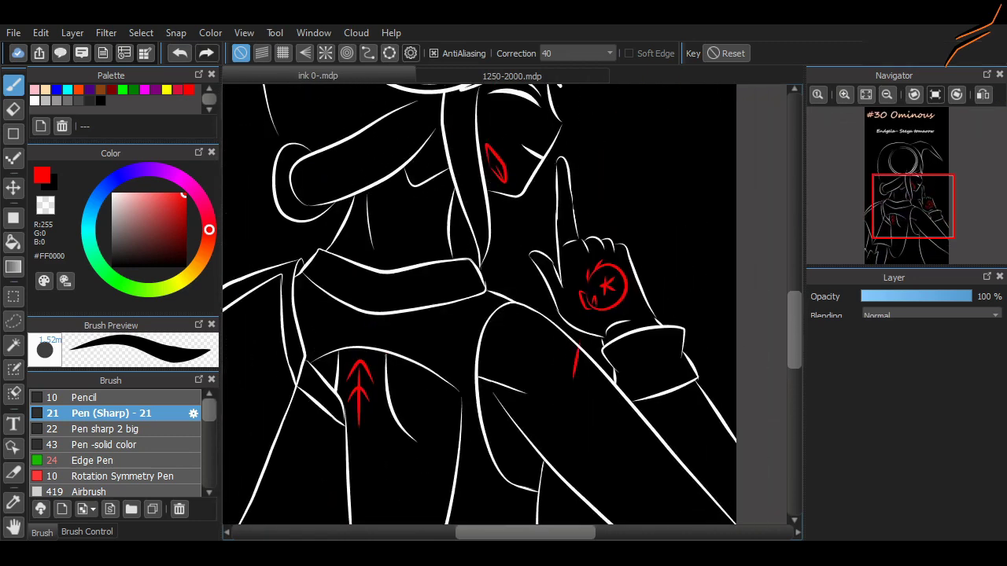
Draw angular red lines along the upper arm, at the canvas edge below it and on the raised forearm.
drag(570, 350, 610, 468)
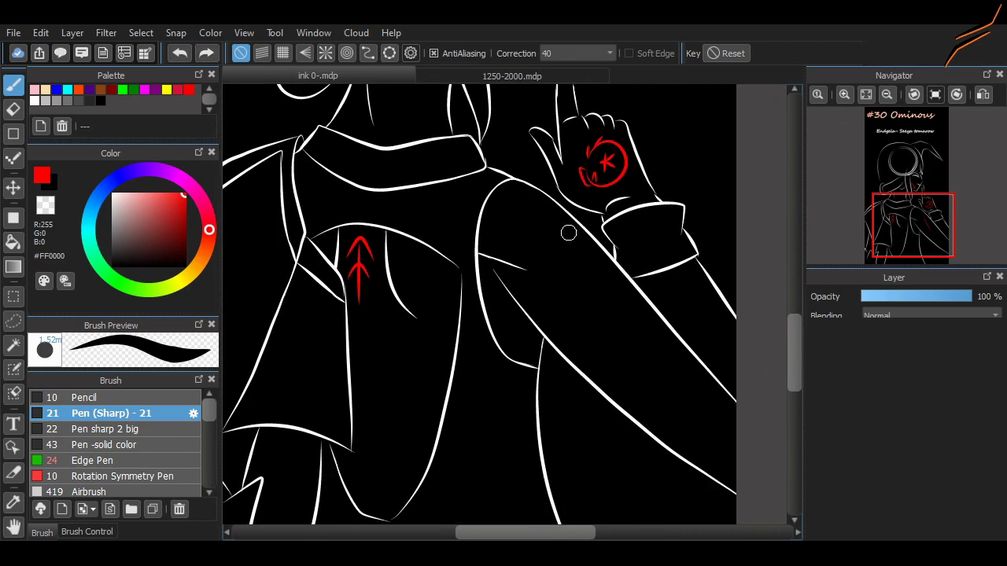
mouse_move(541, 231)
mouse_down()
mouse_move(685, 348)
mouse_move(736, 437)
mouse_up()
drag(673, 272, 736, 310)
key(e)
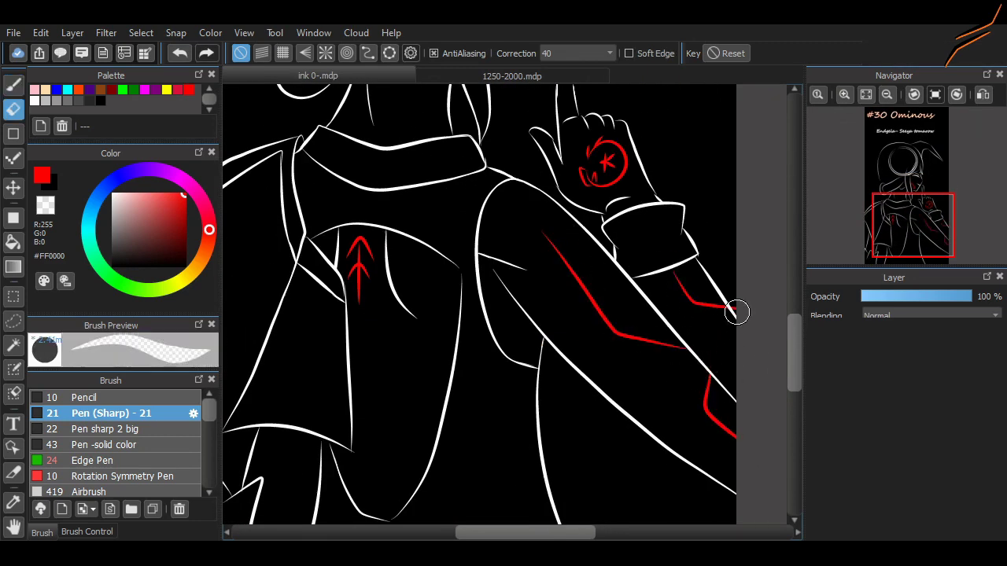
Finish the upper end of the long red arm line with a small circle.
key(p)
scroll(561, 196, up, 2)
drag(560, 175, 568, 211)
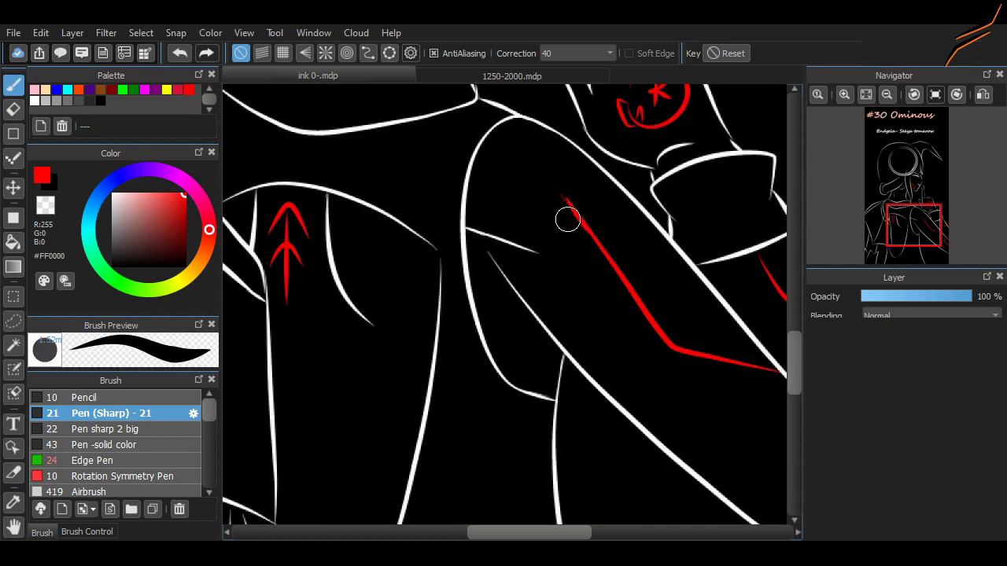
mouse_move(568, 217)
mouse_down()
mouse_move(580, 218)
mouse_move(580, 198)
mouse_up()
key(ctrl+z)
scroll(575, 286, down, 3)
scroll(574, 285, up, 1)
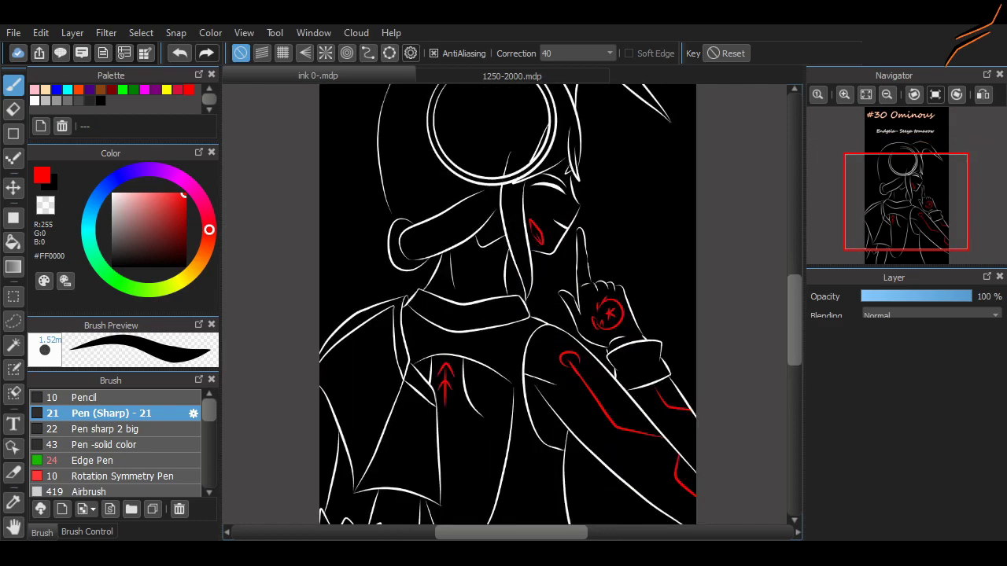
Switch to the 1250-2000.mdp drawing and sketch an angular cyan mark on the character's cheek.
scroll(575, 286, down, 1)
scroll(519, 299, up, 5)
key(ctrl+Tab)
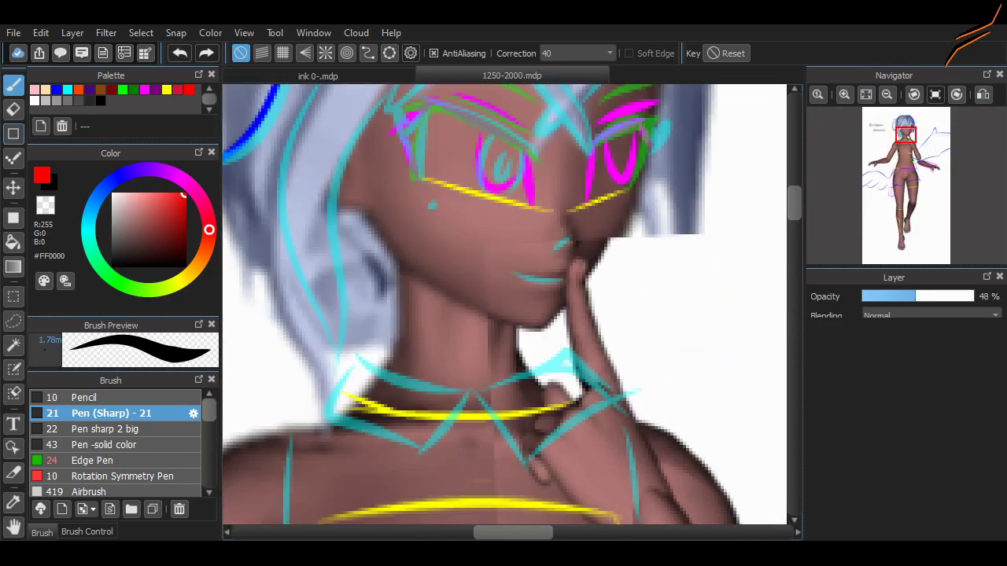
click(68, 89)
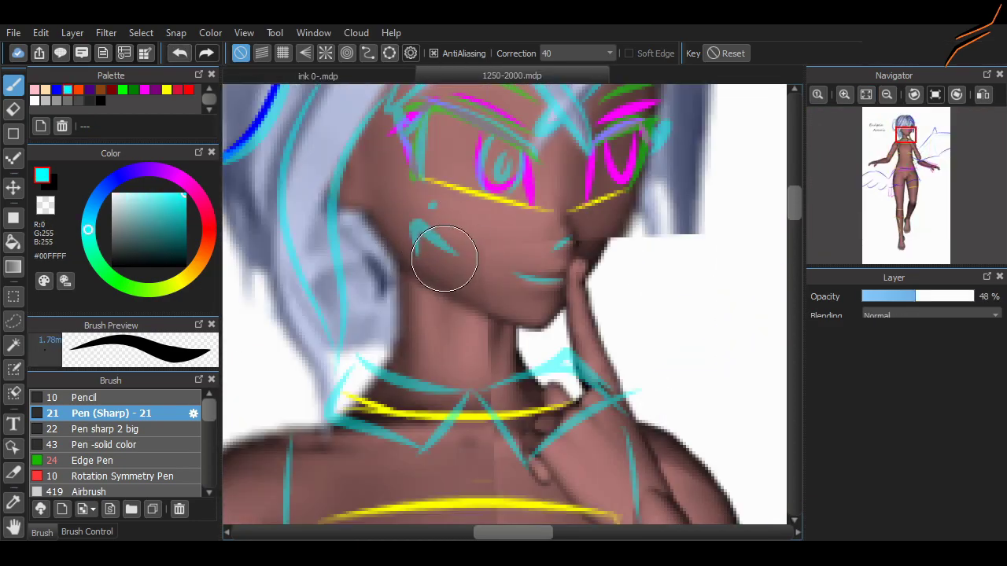
Return to ink 0-.mdp and examine the line art around the face, head ring, hand and arm markings.
key(ctrl+Tab)
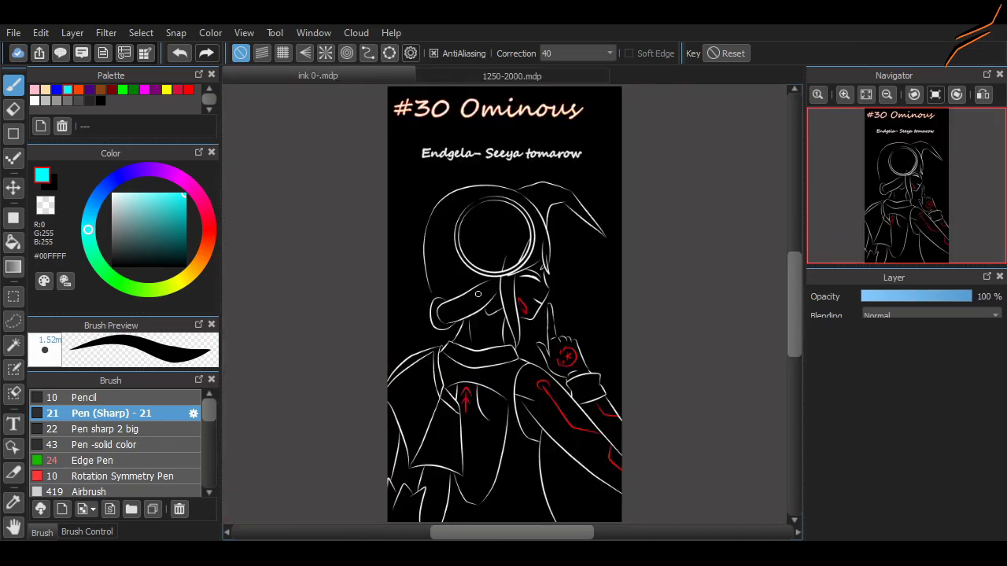
scroll(504, 307, up, 2)
scroll(503, 306, up, 2)
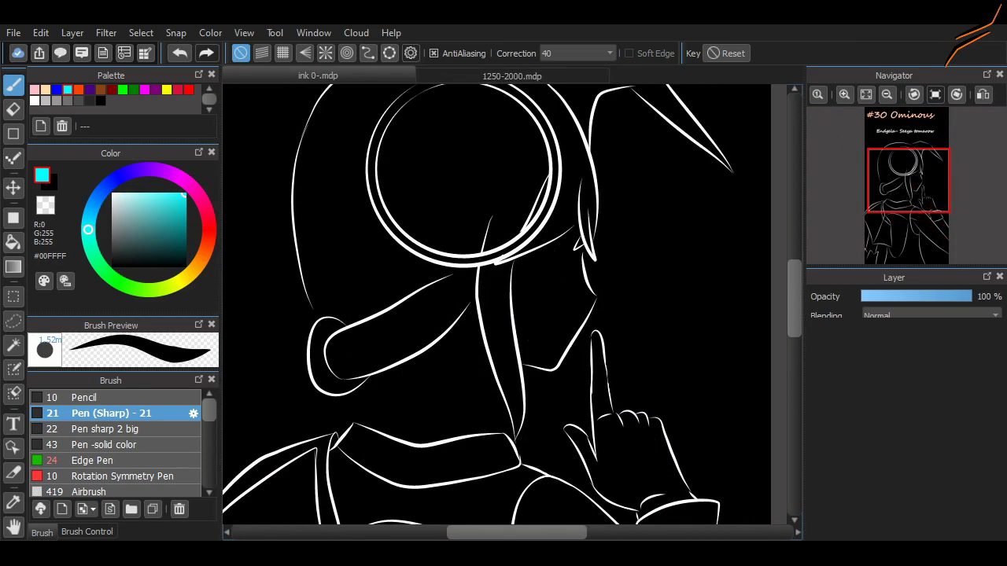
scroll(523, 223, up, 5)
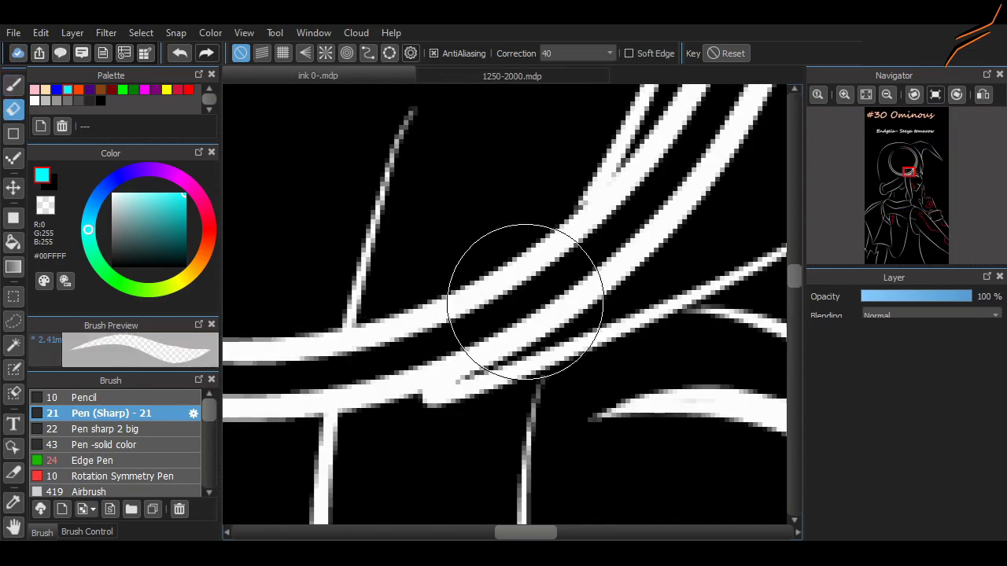
scroll(504, 307, down, 8)
scroll(504, 307, up, 3)
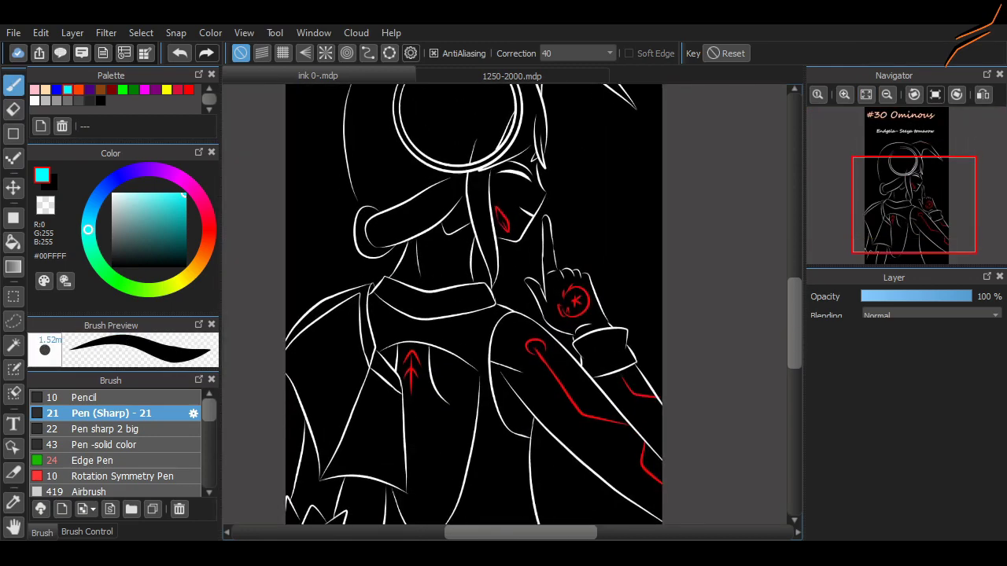
scroll(487, 295, up, 3)
scroll(487, 295, down, 5)
scroll(487, 295, down, 2)
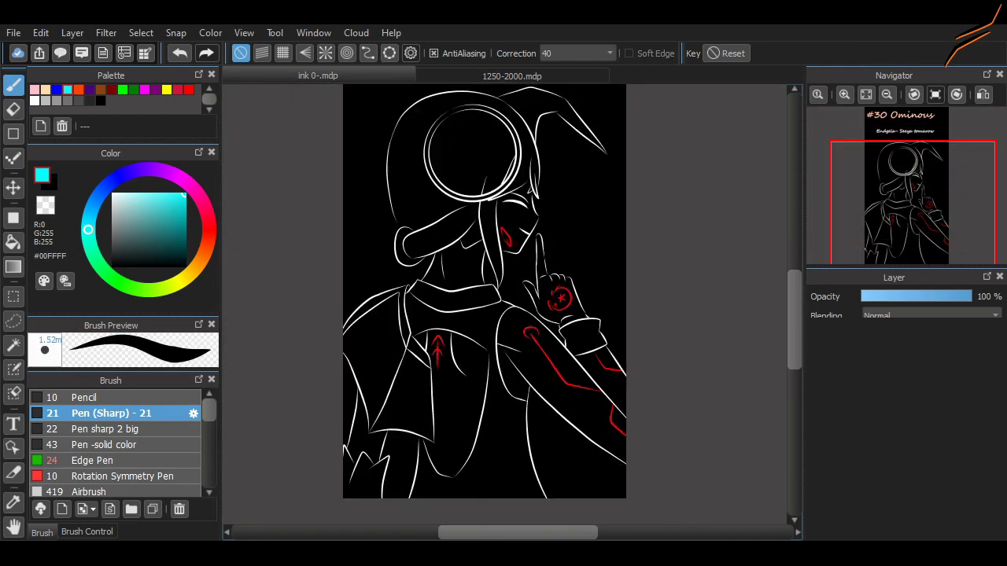
Save the ink 0-.mdp drawing.
scroll(487, 295, up, 2)
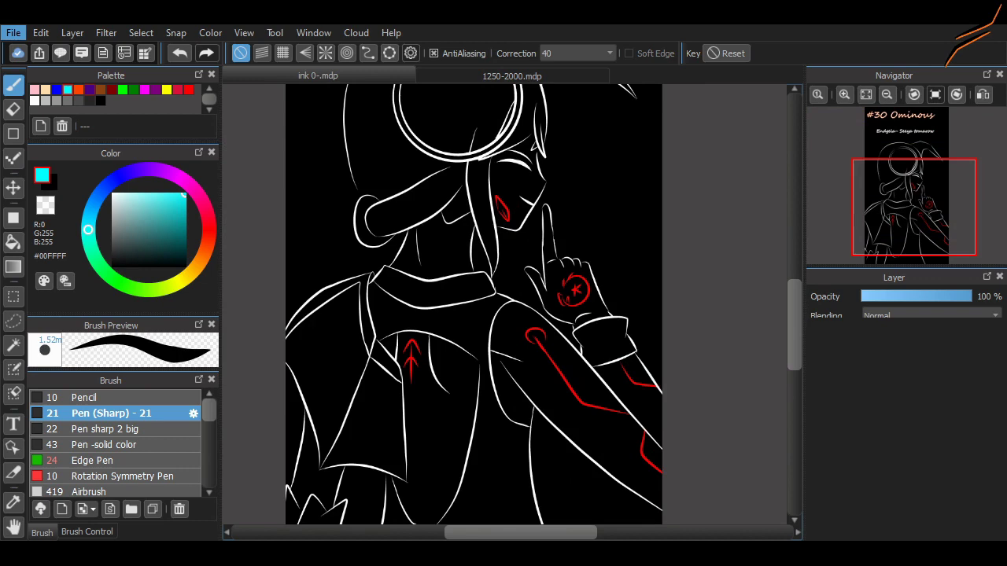
key(ctrl+s)
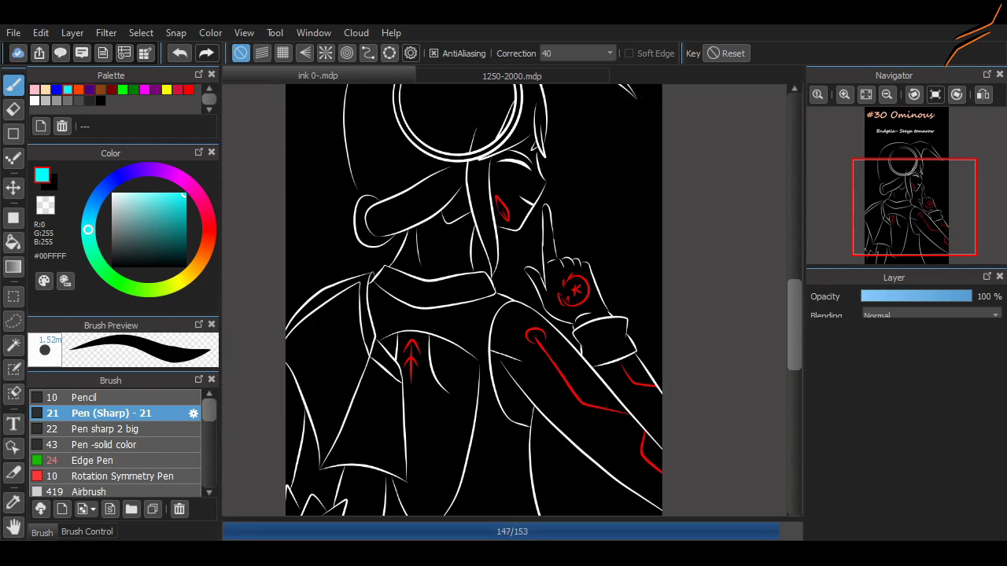